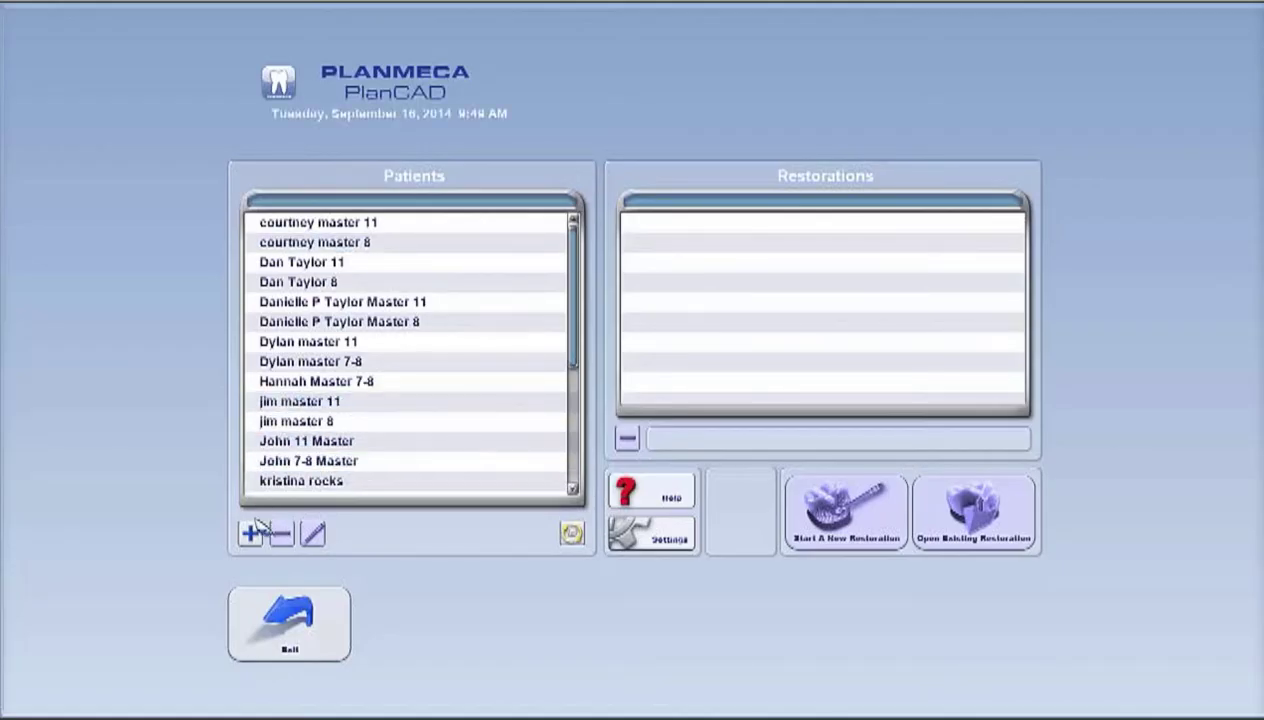
# Add a new demo patient by entering the patient's name and start a new restoration.
pyautogui.click(252, 532)
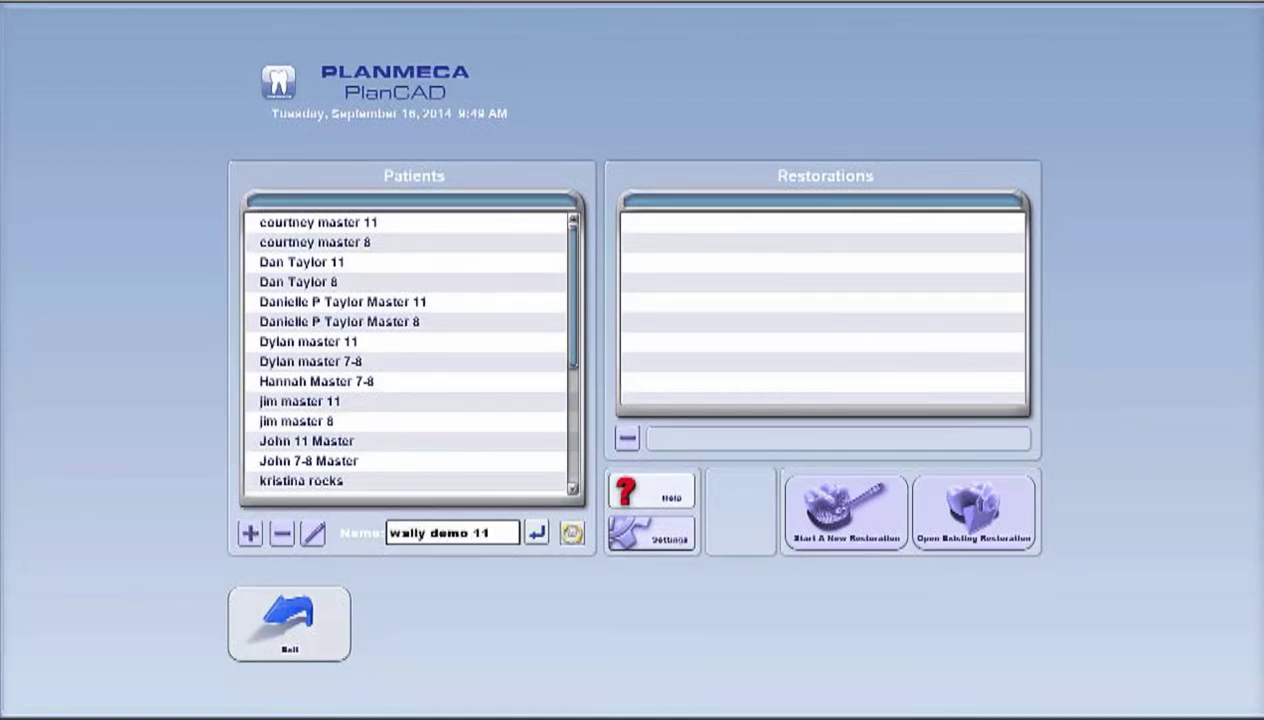
pyautogui.click(537, 532)
pyautogui.click(845, 540)
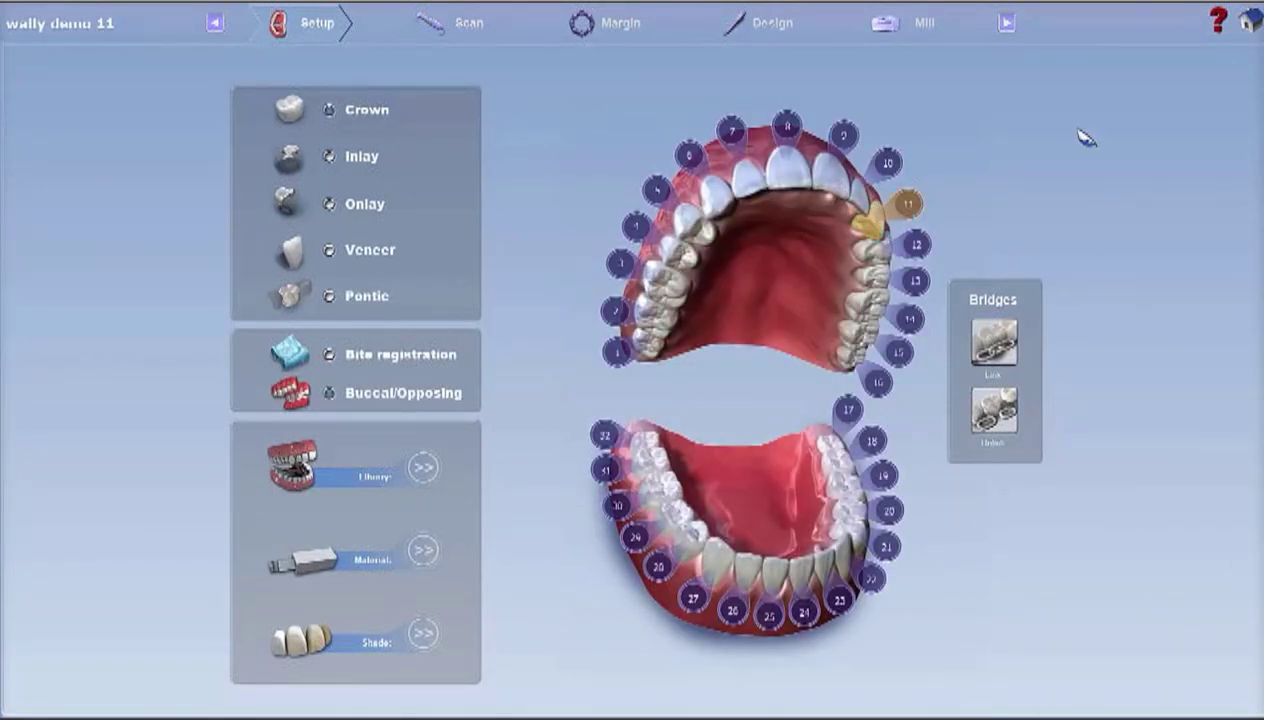
# Choose the tooth library and the material for the tooth 11 restoration, and open the shade choices.
pyautogui.click(423, 467)
pyautogui.click(495, 418)
pyautogui.click(423, 550)
pyautogui.click(490, 494)
pyautogui.click(423, 632)
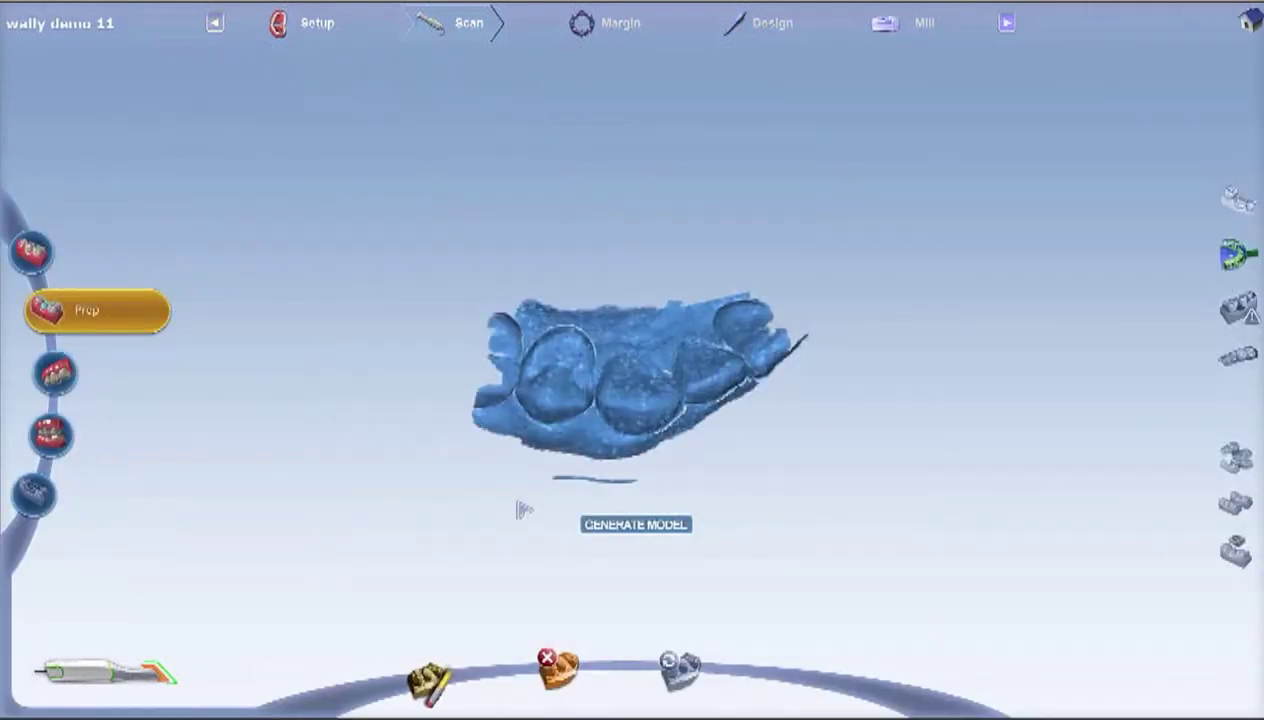
# Erase the stray scan fragment beside the teeth in the prep scan with the medium eraser and generate the model.
pyautogui.moveTo(507, 540)
pyautogui.mouseDown()
pyautogui.moveTo(430, 340)
pyautogui.moveTo(379, 296)
pyautogui.moveTo(409, 395)
pyautogui.mouseUp()
pyautogui.click(440, 690)
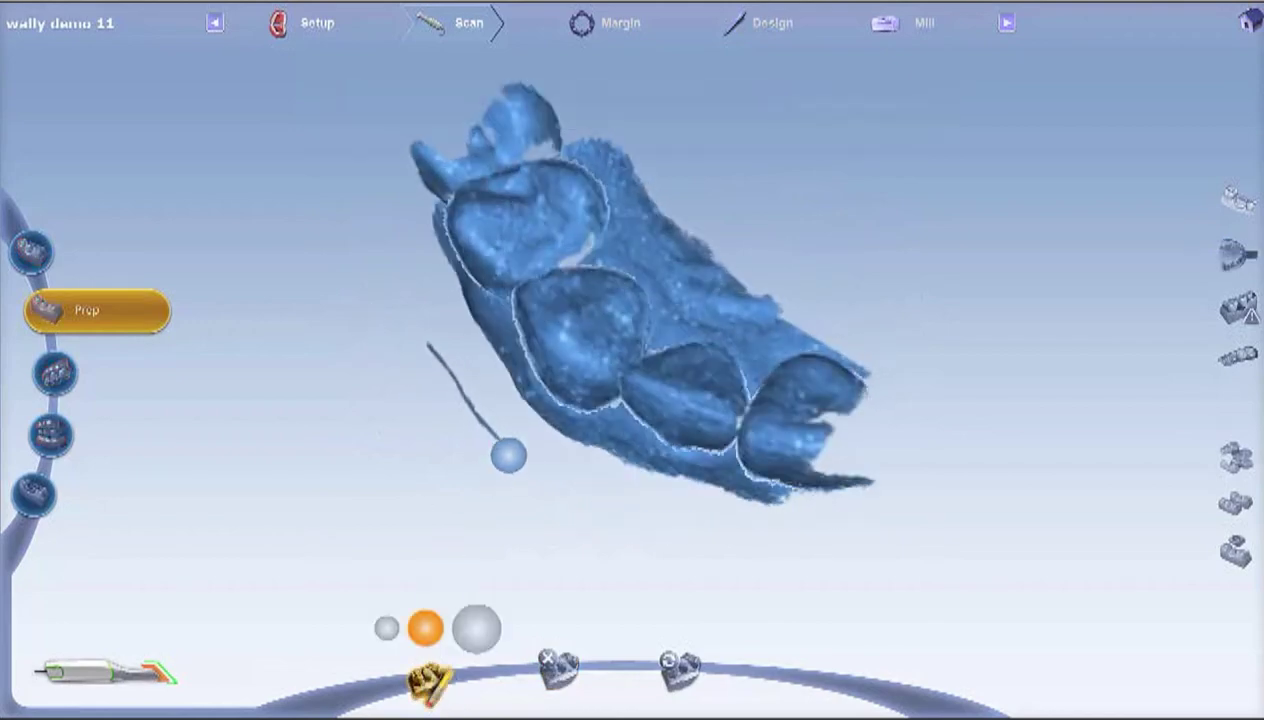
pyautogui.moveTo(410, 294); pyautogui.dragTo(540, 395)
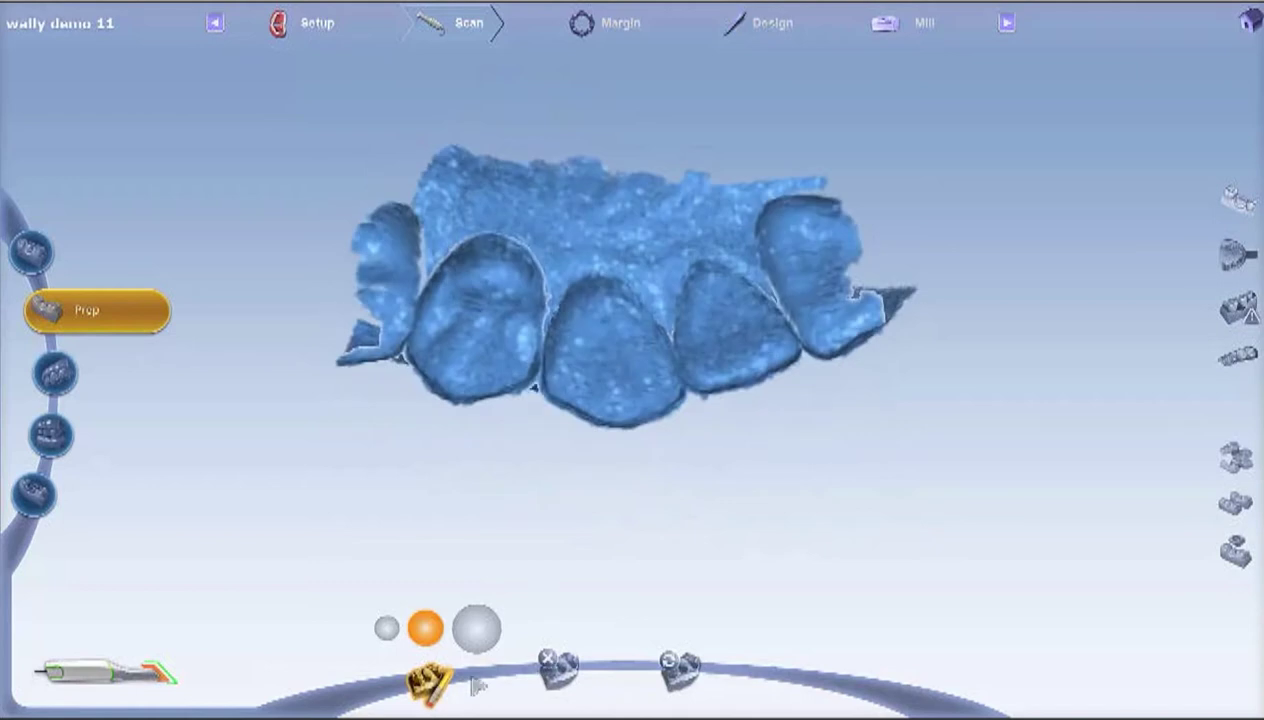
pyautogui.click(437, 681)
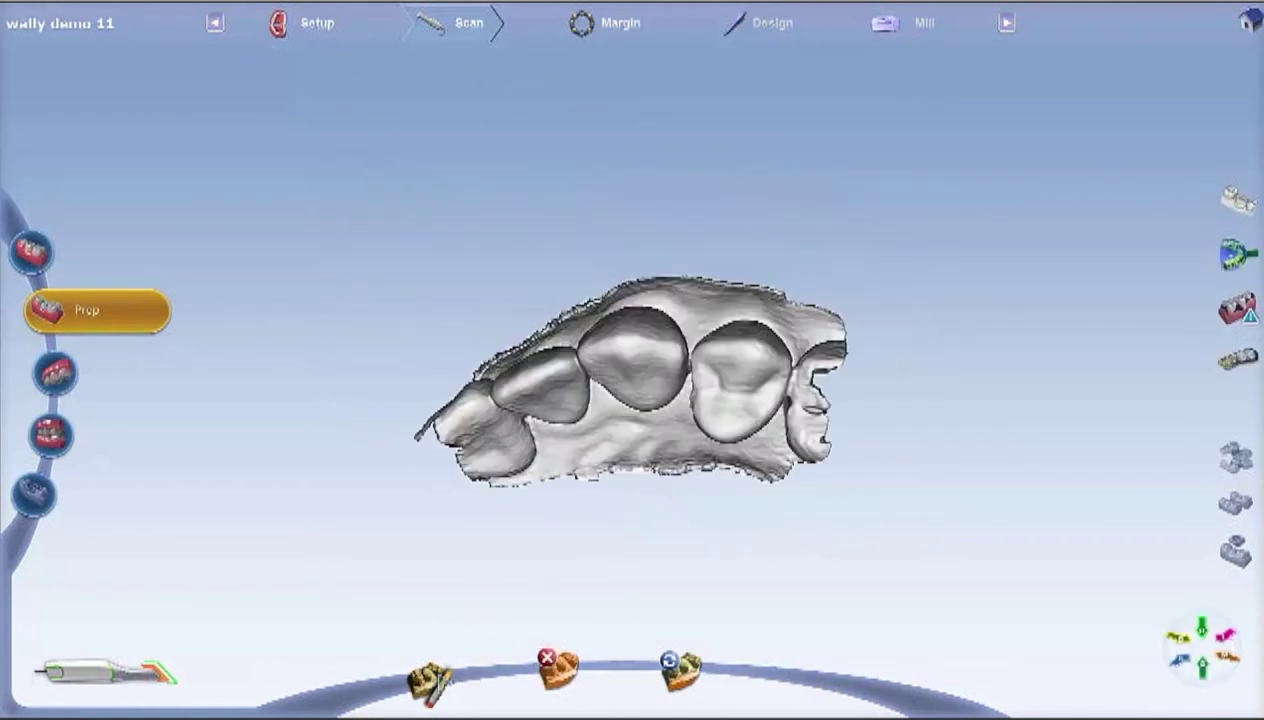
# Examine the generated prep model from the facial, lingual and occlusal sides with the data density view on.
pyautogui.moveTo(612, 373); pyautogui.dragTo(656, 525)
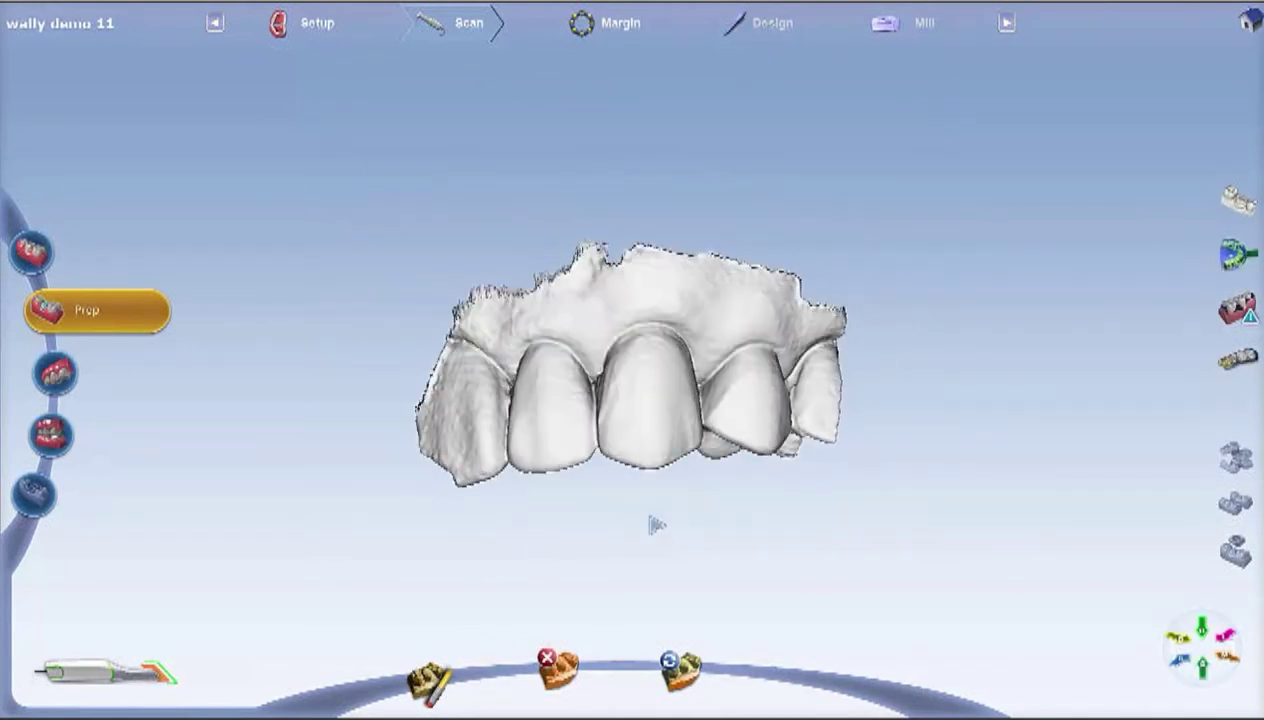
pyautogui.click(1238, 310)
pyautogui.scroll(1, 708, 416)
pyautogui.scroll(4, 709, 416)
pyautogui.moveTo(711, 415); pyautogui.dragTo(544, 130)
pyautogui.moveTo(540, 466); pyautogui.dragTo(491, 340)
pyautogui.moveTo(786, 228); pyautogui.dragTo(954, 612)
pyautogui.moveTo(860, 535); pyautogui.dragTo(838, 297)
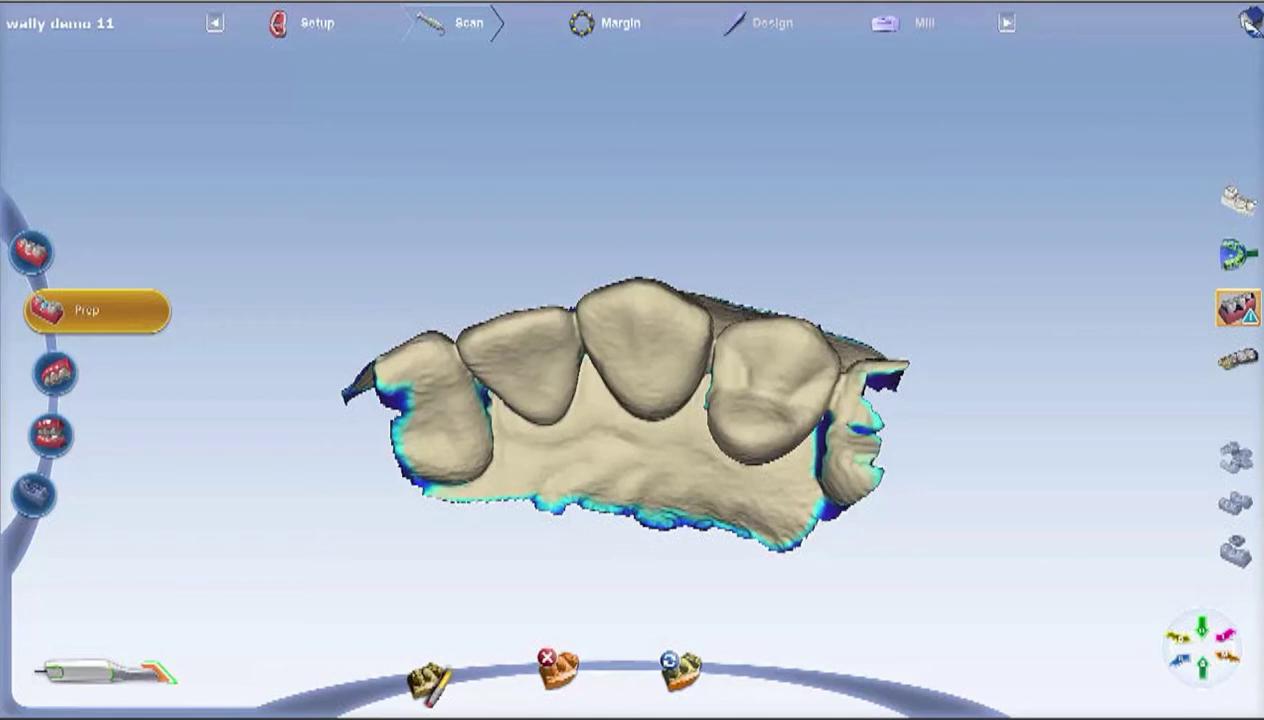
pyautogui.moveTo(900, 338); pyautogui.dragTo(835, 383)
pyautogui.scroll(3, 835, 383)
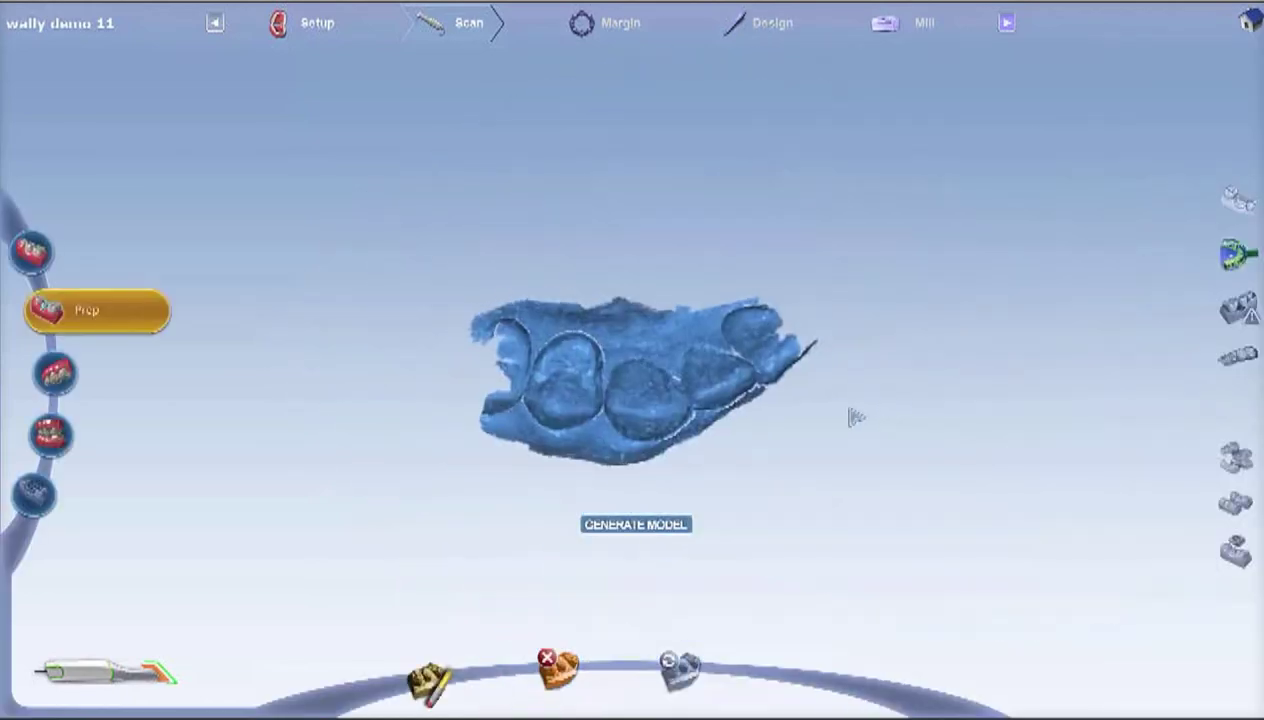
# Generate the prep model from the updated scan and display its data density.
pyautogui.scroll(3, 752, 421)
pyautogui.moveTo(752, 421); pyautogui.dragTo(717, 154, button='right')
pyautogui.click(620, 532)
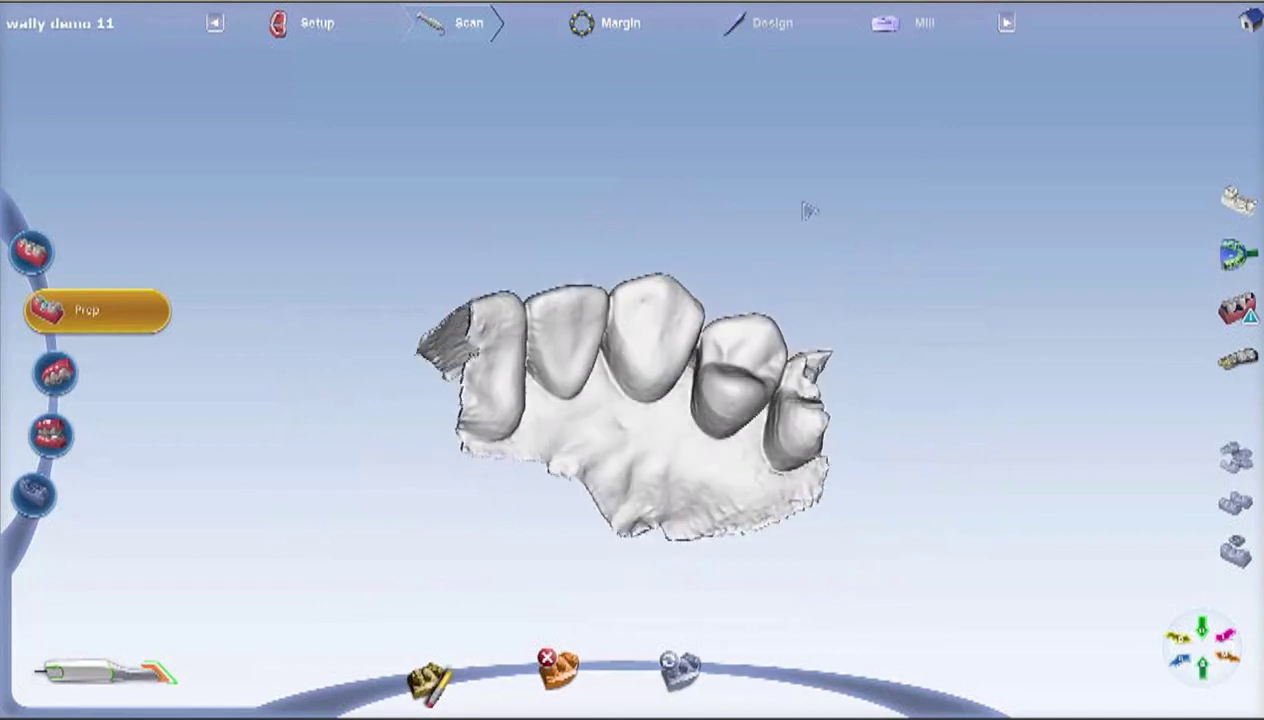
pyautogui.moveTo(807, 206); pyautogui.dragTo(733, 467, button='right')
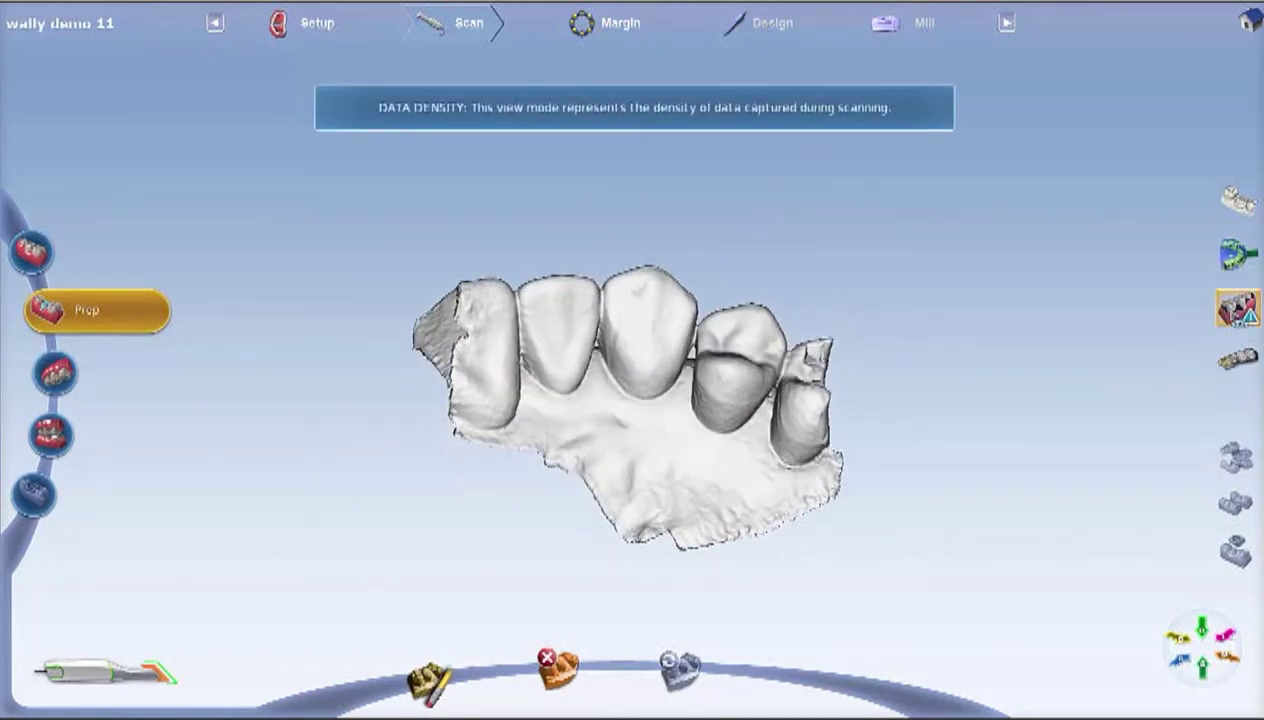
pyautogui.click(1238, 308)
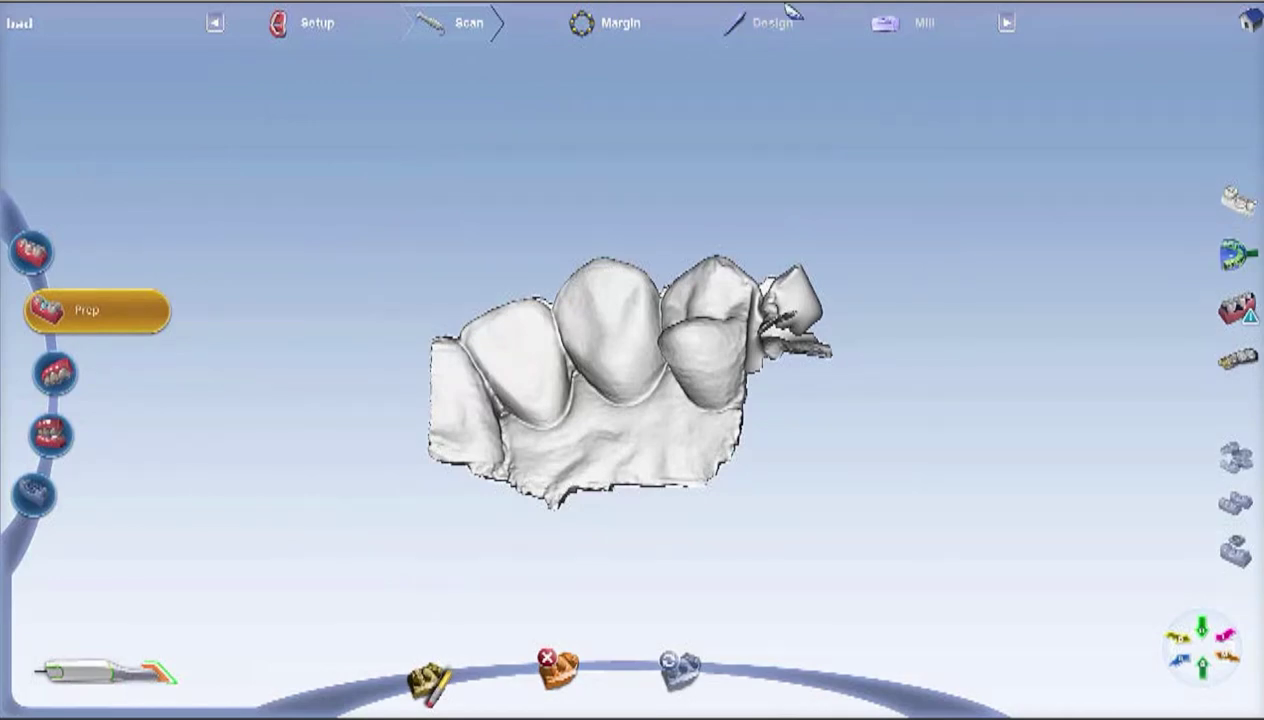
# Examine the prep model of the "bad" example case from several angles for scan defects.
pyautogui.moveTo(828, 12); pyautogui.dragTo(560, 250)
pyautogui.scroll(4, 684, 340)
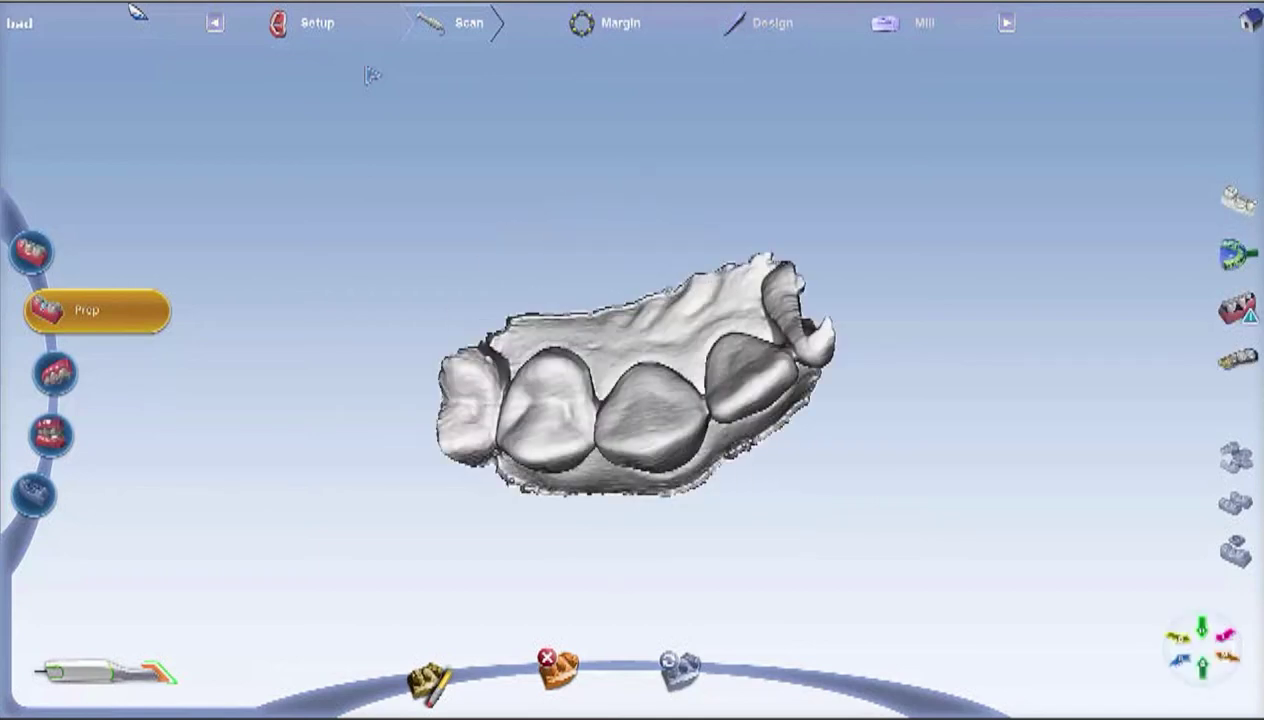
pyautogui.scroll(5, 680, 500)
pyautogui.moveTo(694, 508); pyautogui.dragTo(683, 430, button='middle')
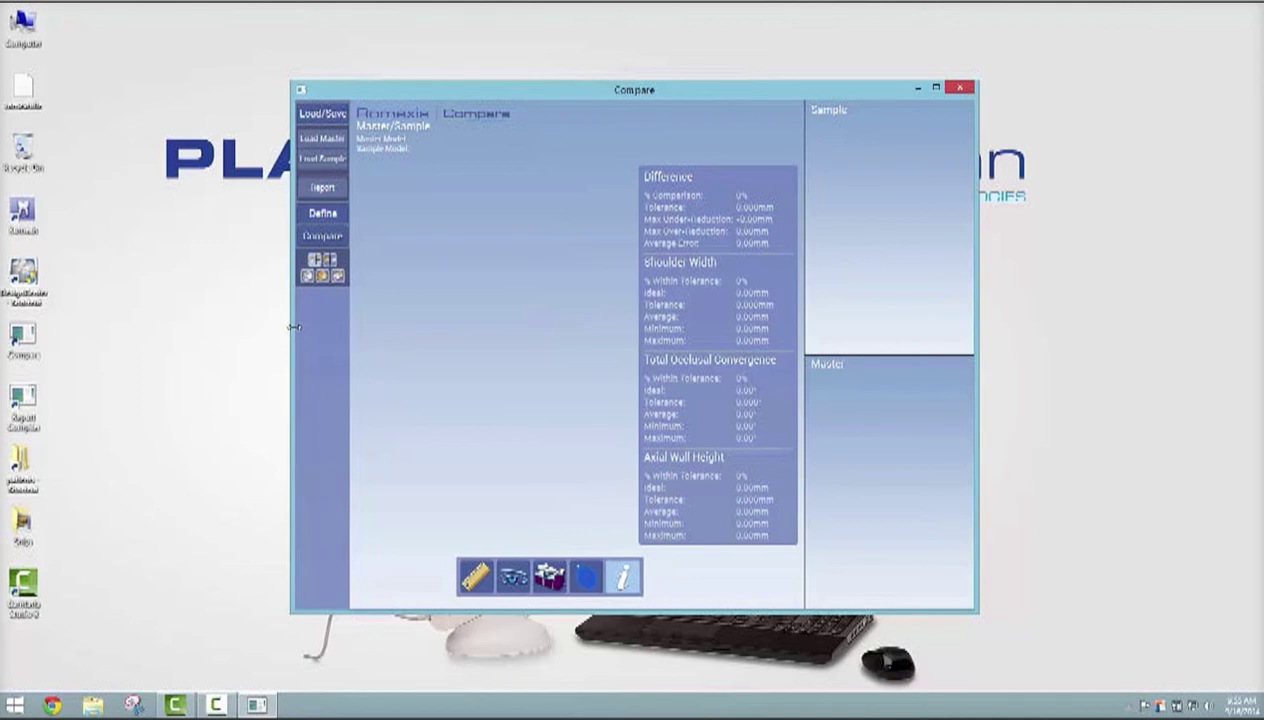
# In the Compare application, maximize the window, start loading the master model and browse to the patients folder through its desktop shortcut.
pyautogui.click(936, 89)
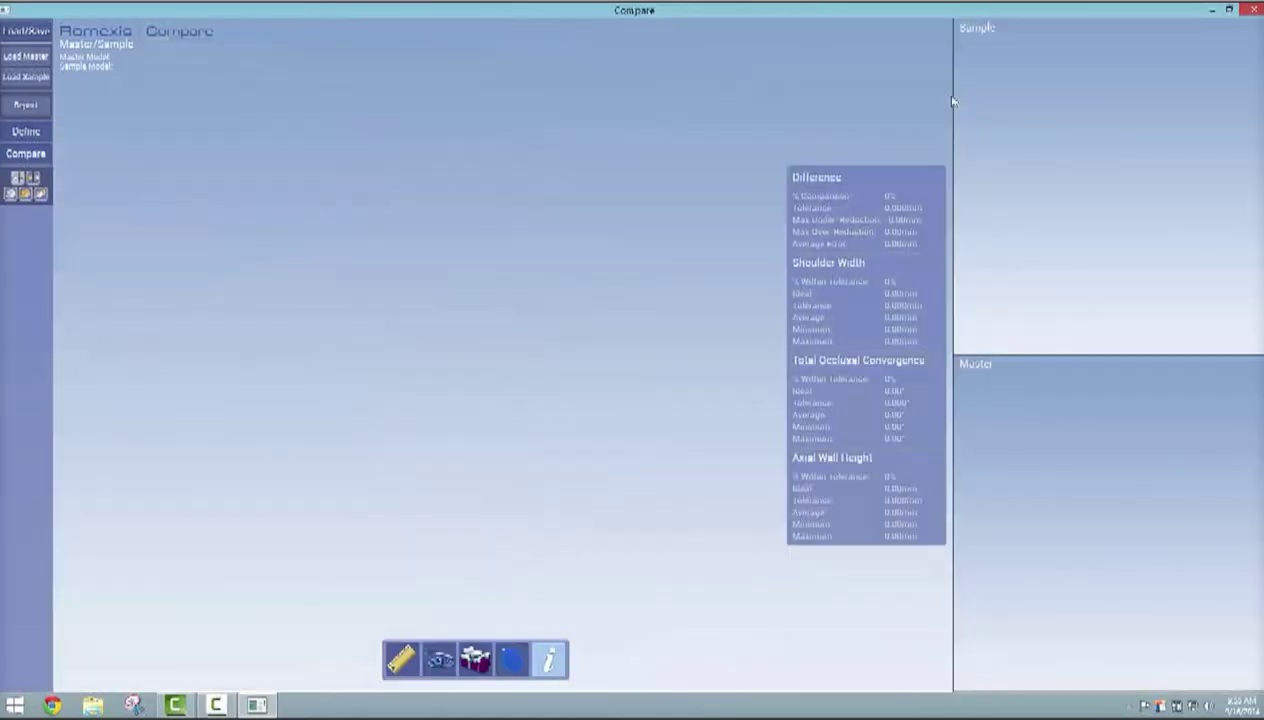
pyautogui.click(25, 56)
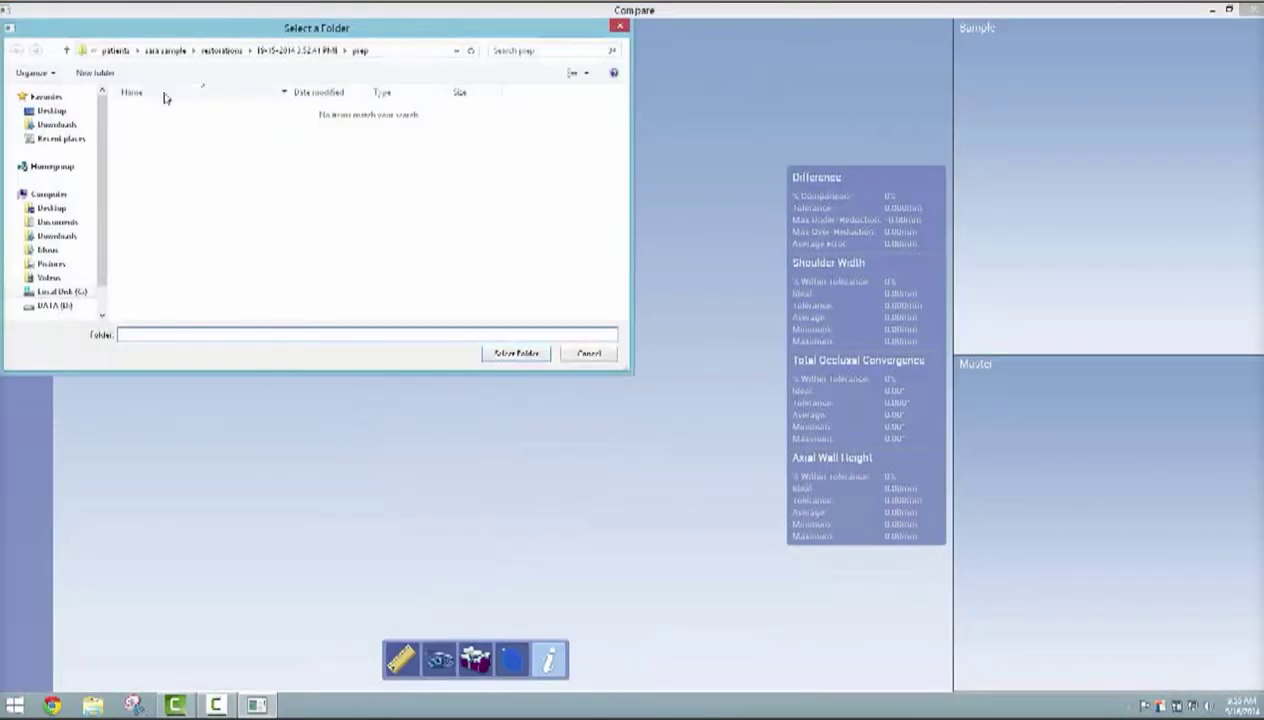
pyautogui.click(67, 52)
pyautogui.click(67, 52)
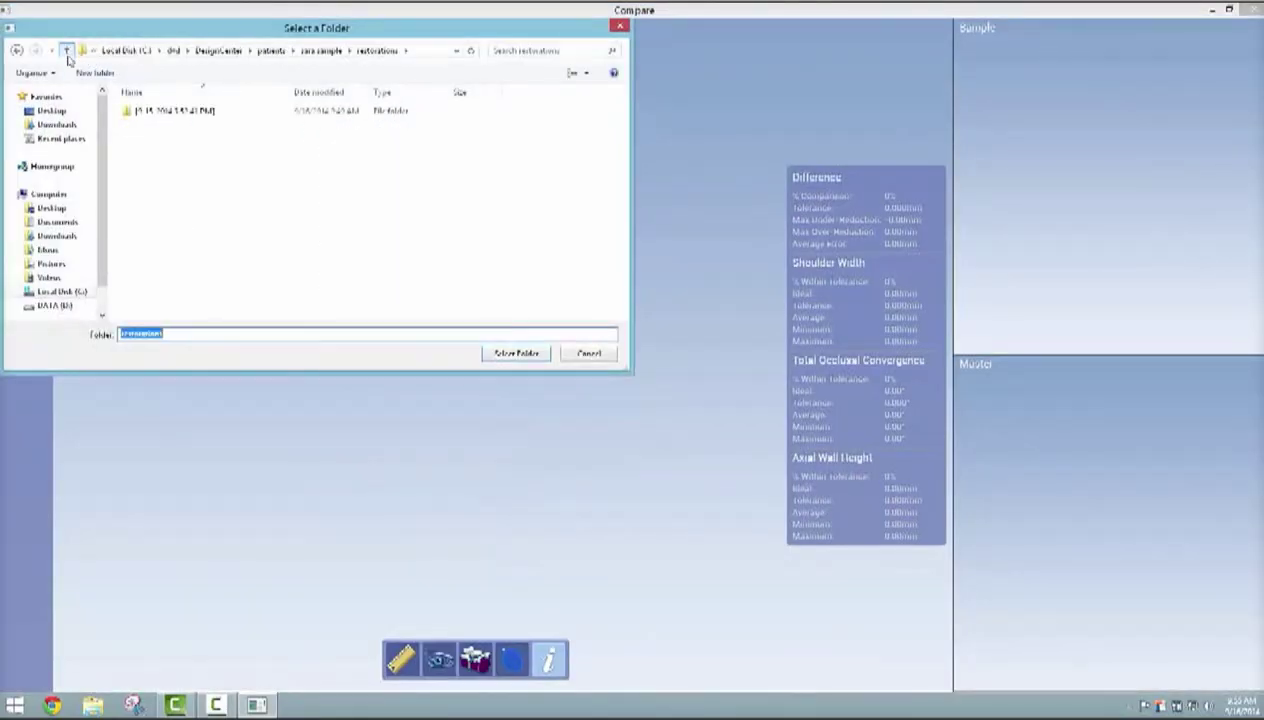
pyautogui.click(74, 208)
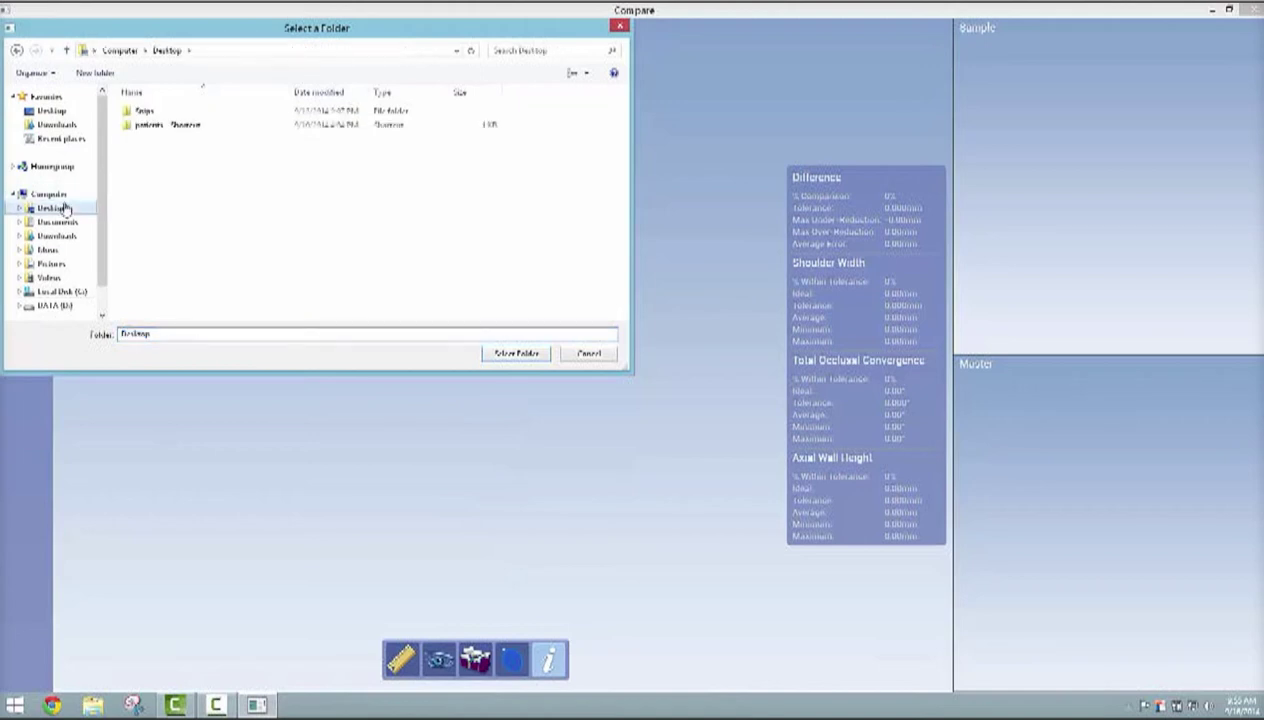
pyautogui.doubleClick(192, 126)
pyautogui.scroll(-4, 200, 163)
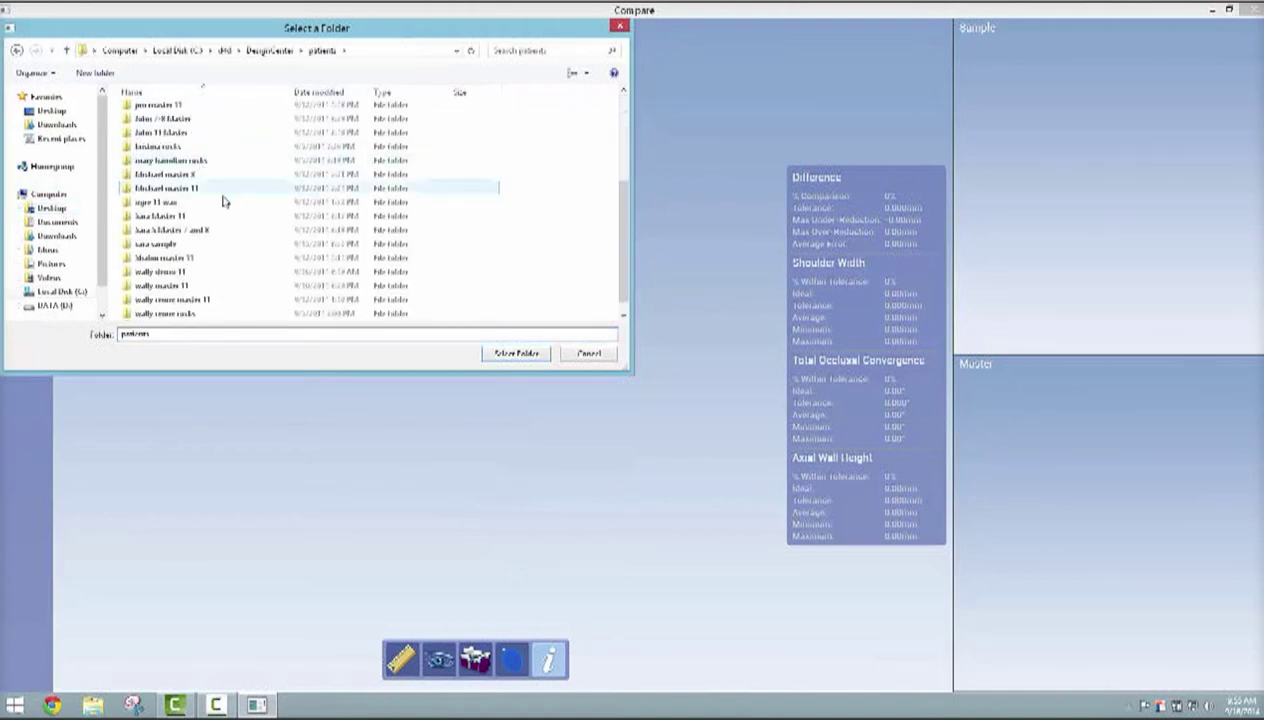
# Load the prep folder of the 9-10-2014 restoration in the demo patient's master 11 folder as the master model.
pyautogui.doubleClick(217, 286)
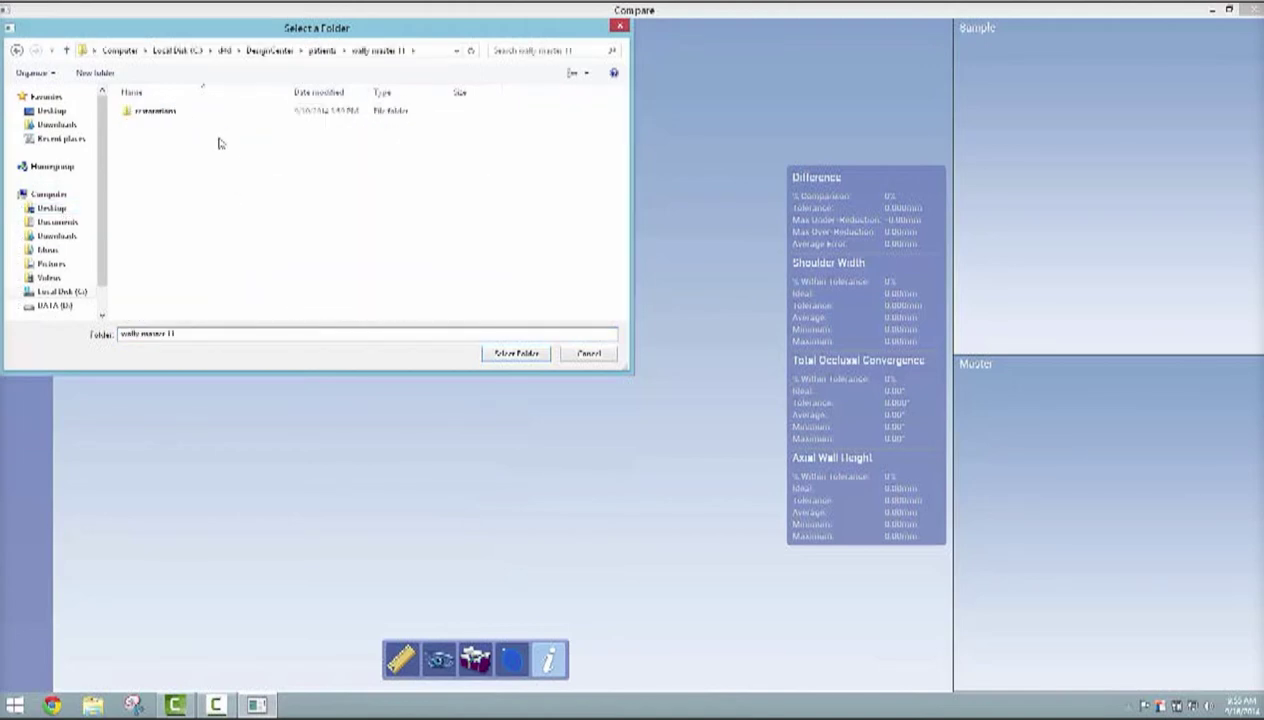
pyautogui.click(181, 114)
pyautogui.doubleClick(181, 114)
pyautogui.click(181, 114)
pyautogui.doubleClick(181, 114)
pyautogui.click(165, 263)
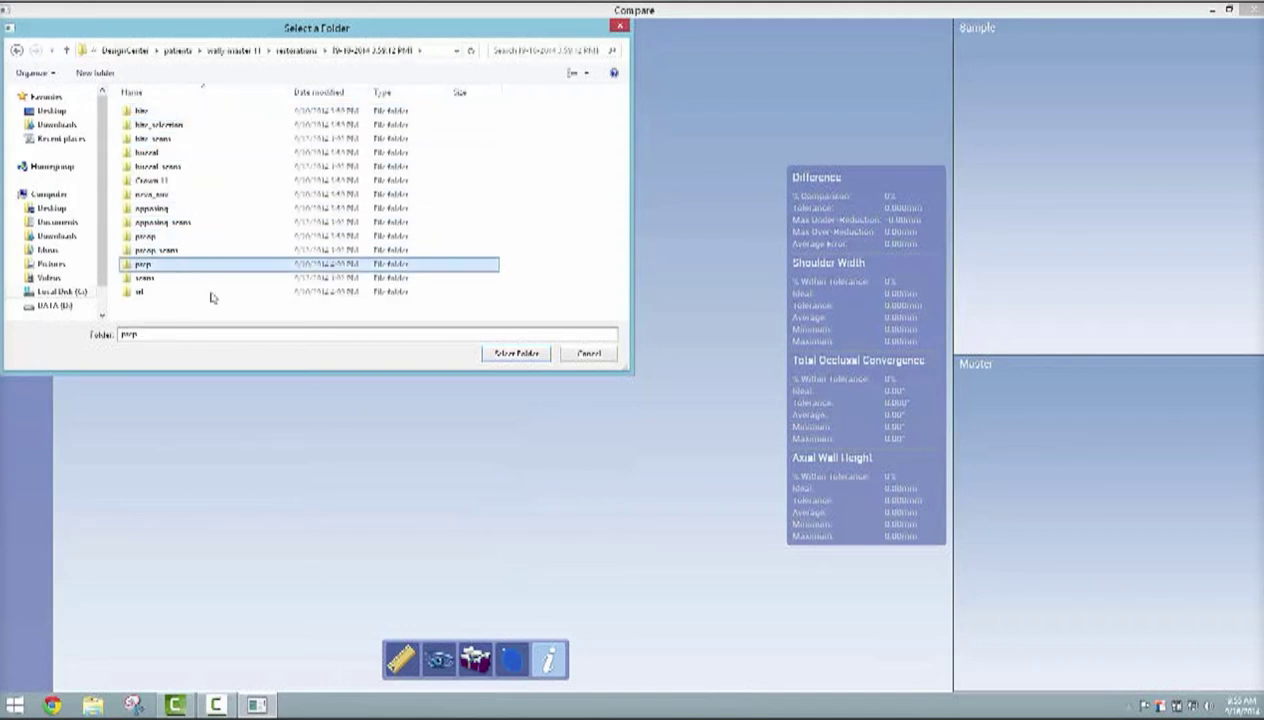
pyautogui.click(510, 354)
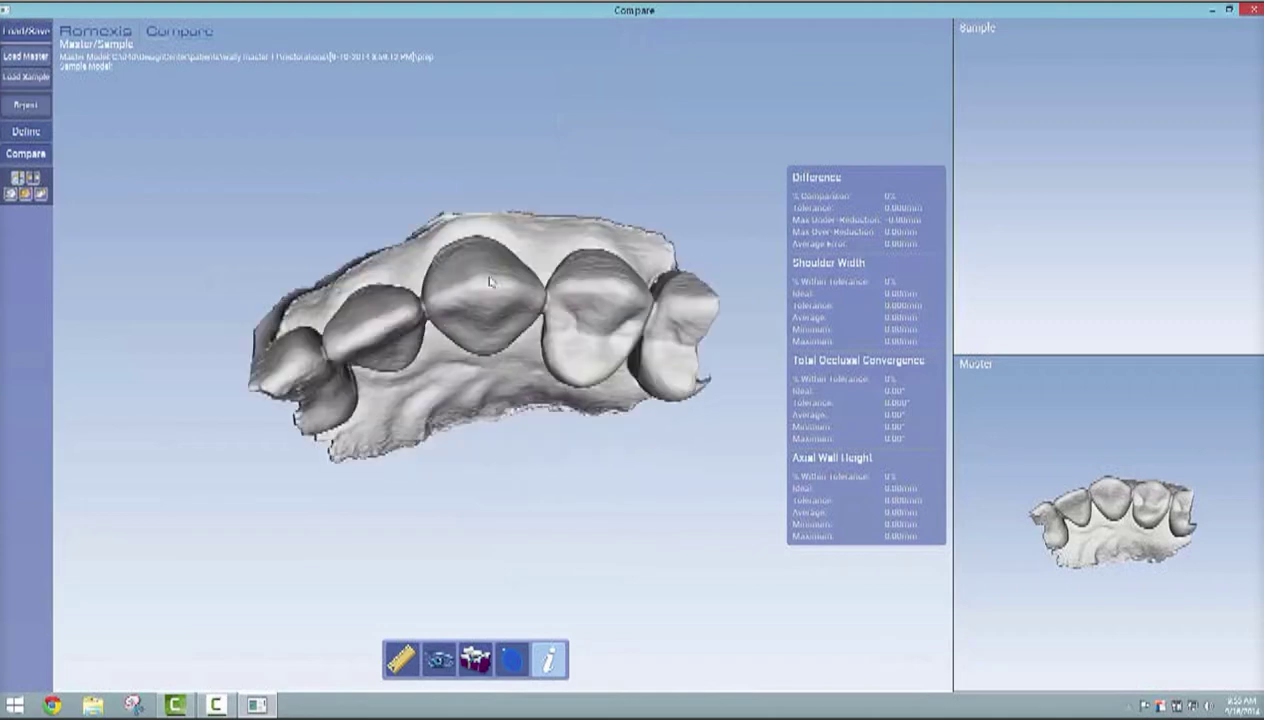
# Start loading the sample model and return to the patients folder through the desktop shortcut.
pyautogui.moveTo(490, 290); pyautogui.dragTo(440, 251, button='middle')
pyautogui.click(36, 75)
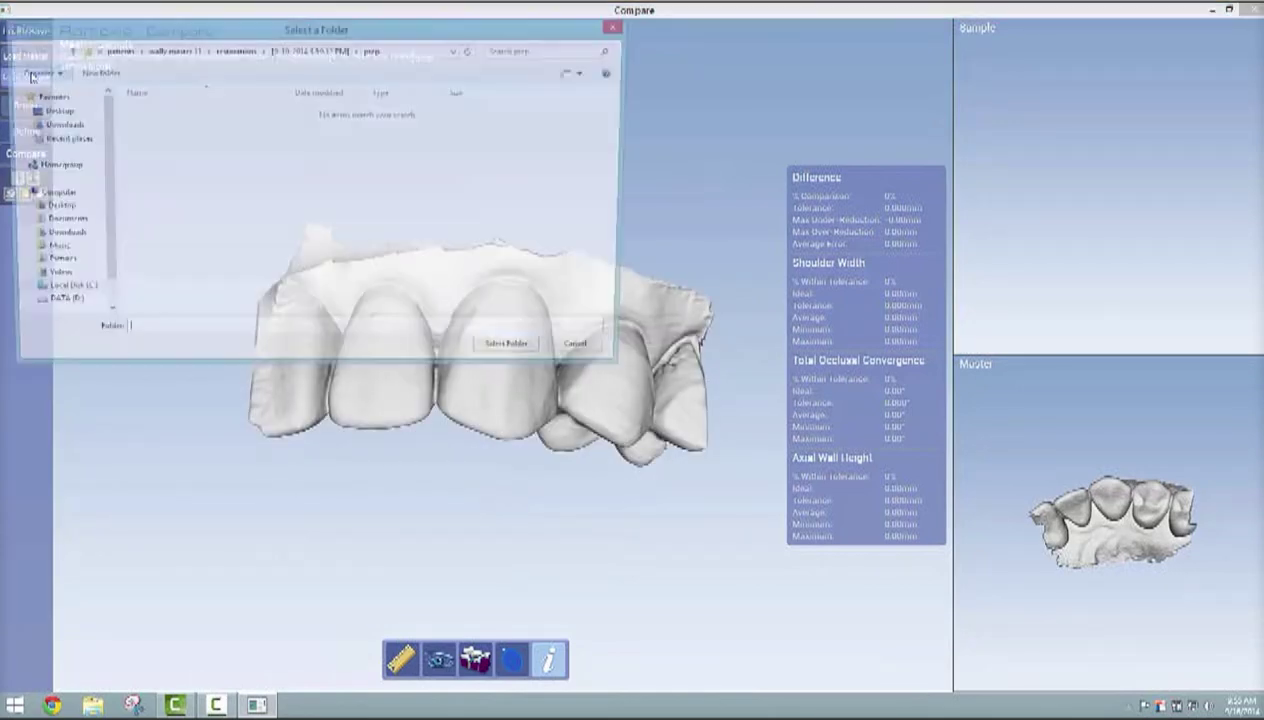
pyautogui.click(66, 51)
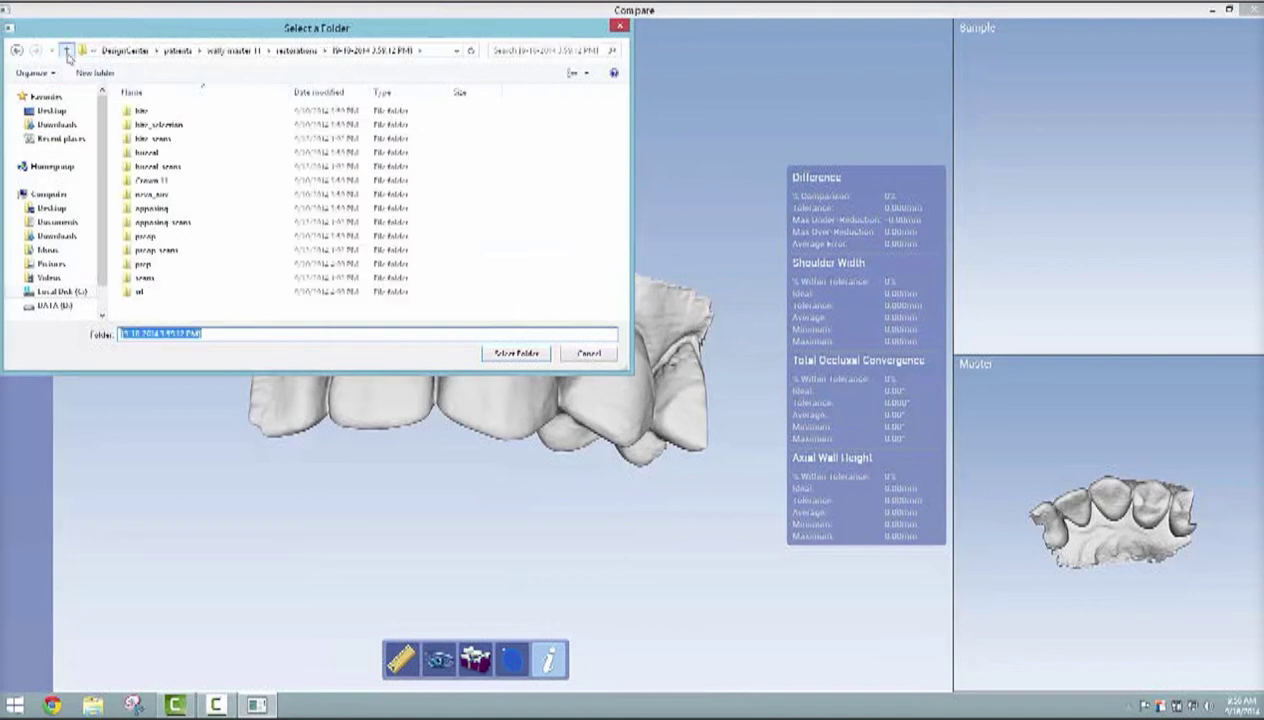
pyautogui.click(58, 208)
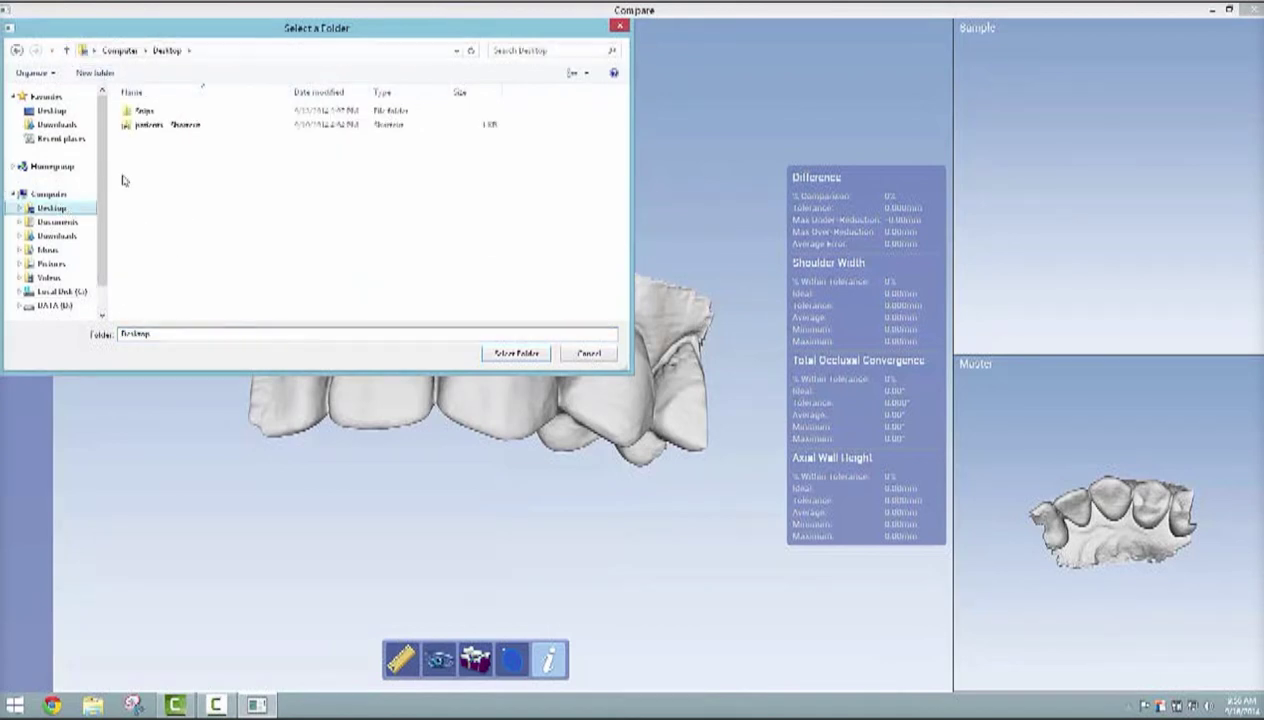
pyautogui.doubleClick(160, 127)
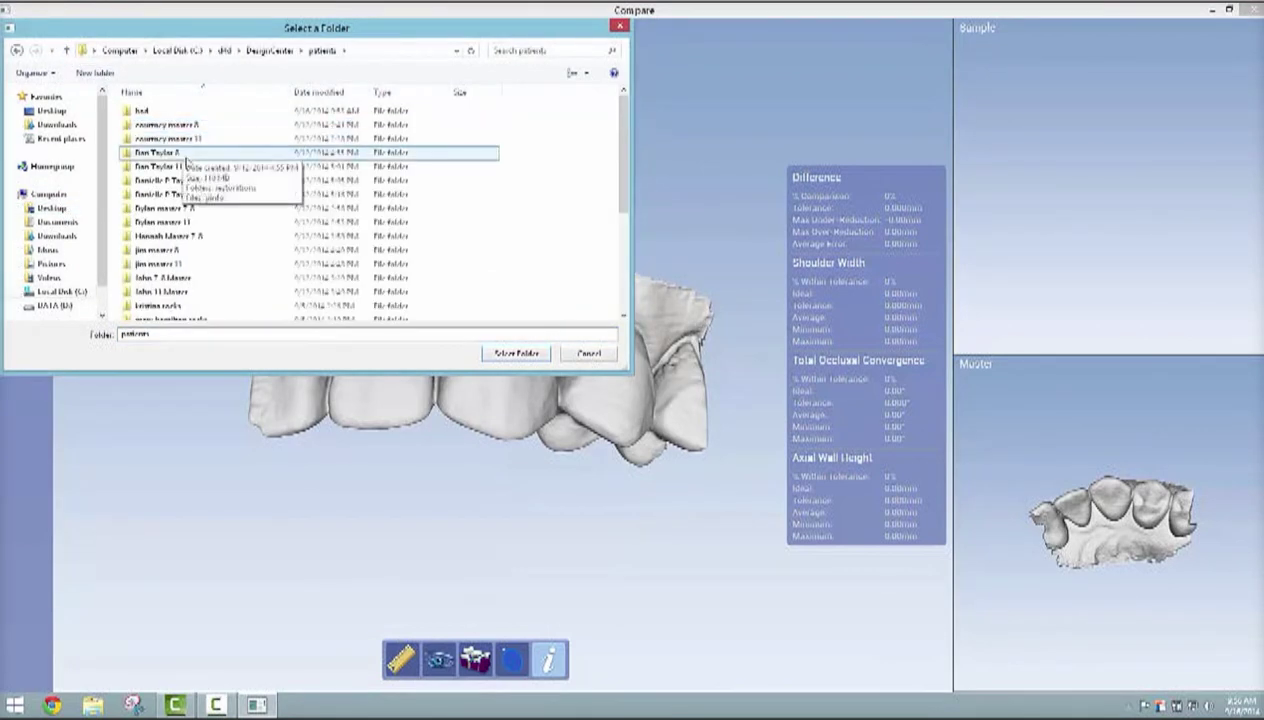
pyautogui.scroll(-4, 215, 247)
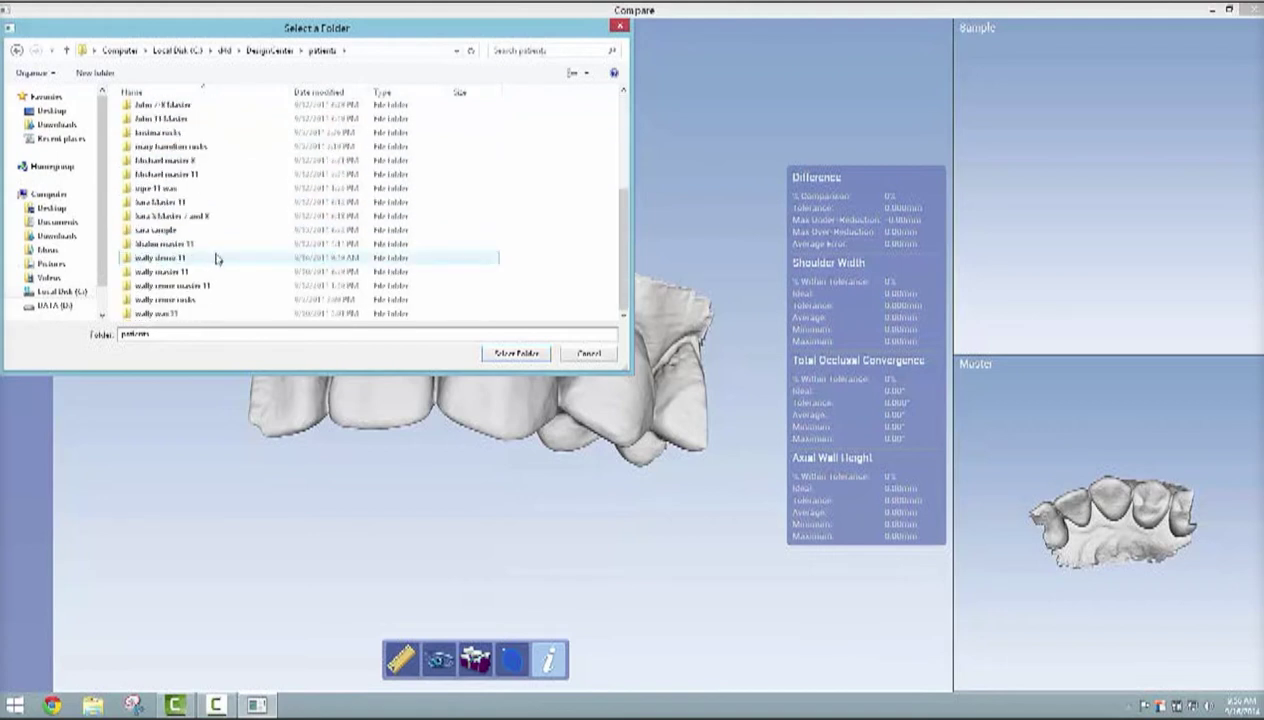
# Load the prep folder of the 9-16-2014 9:49:59 AM restoration in the demo 11 patient folder as the sample model.
pyautogui.doubleClick(160, 258)
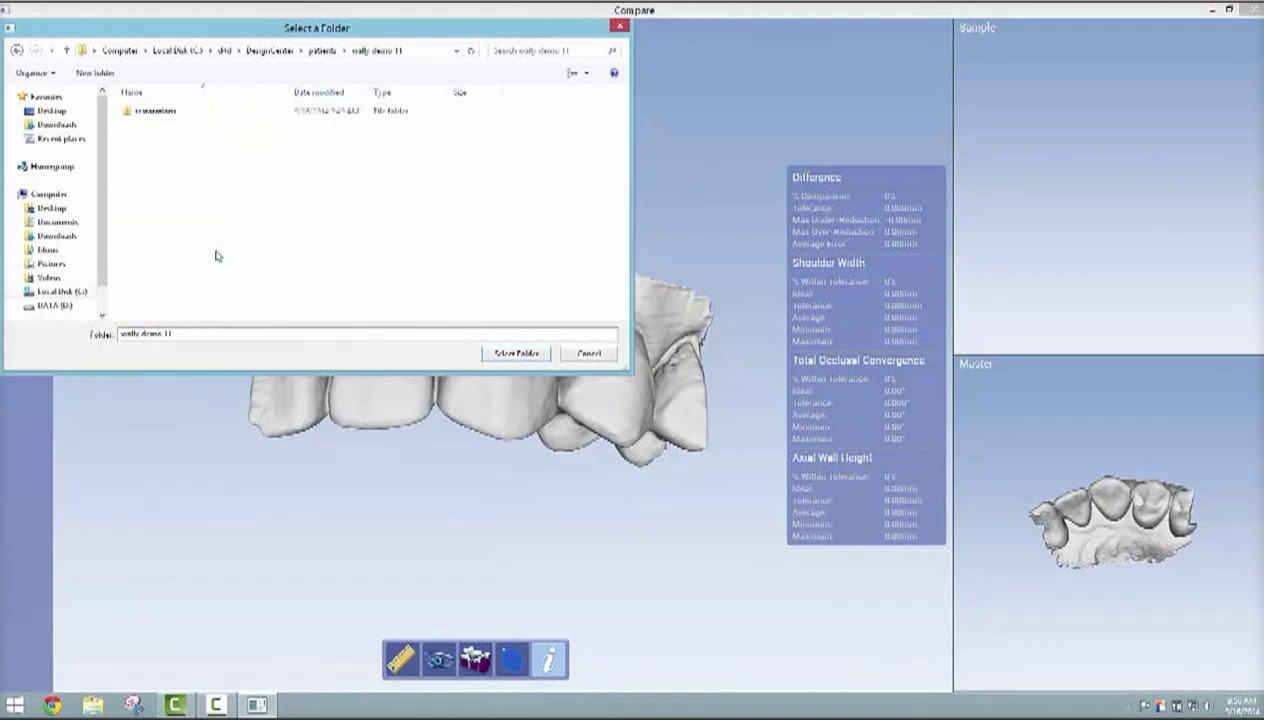
pyautogui.doubleClick(152, 112)
pyautogui.doubleClick(152, 112)
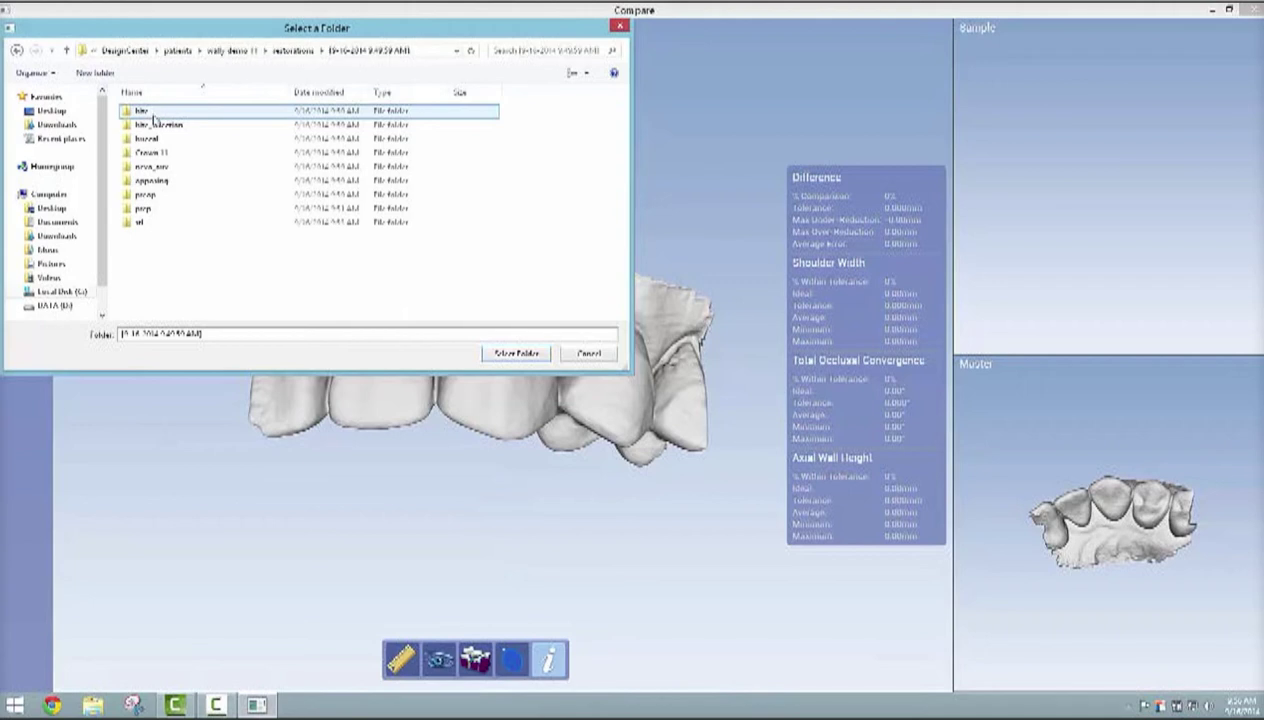
pyautogui.click(146, 208)
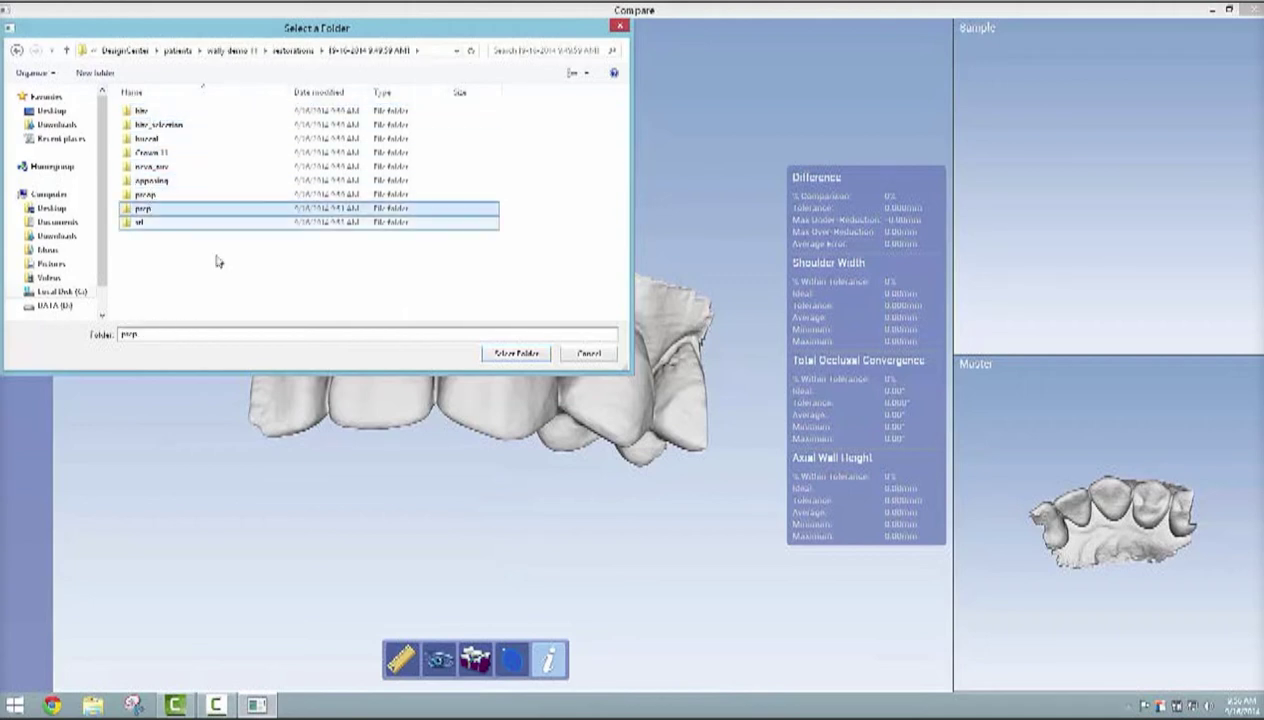
pyautogui.click(514, 354)
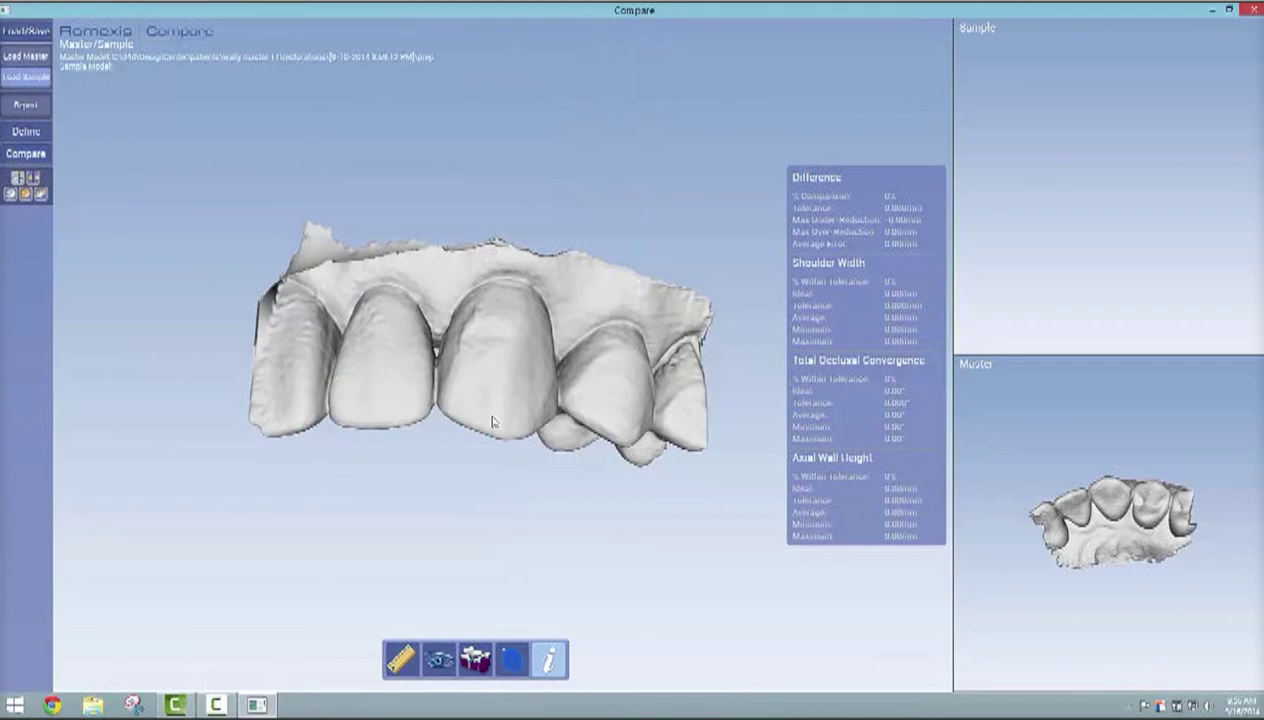
pyautogui.moveTo(488, 424); pyautogui.dragTo(491, 386, button='right')
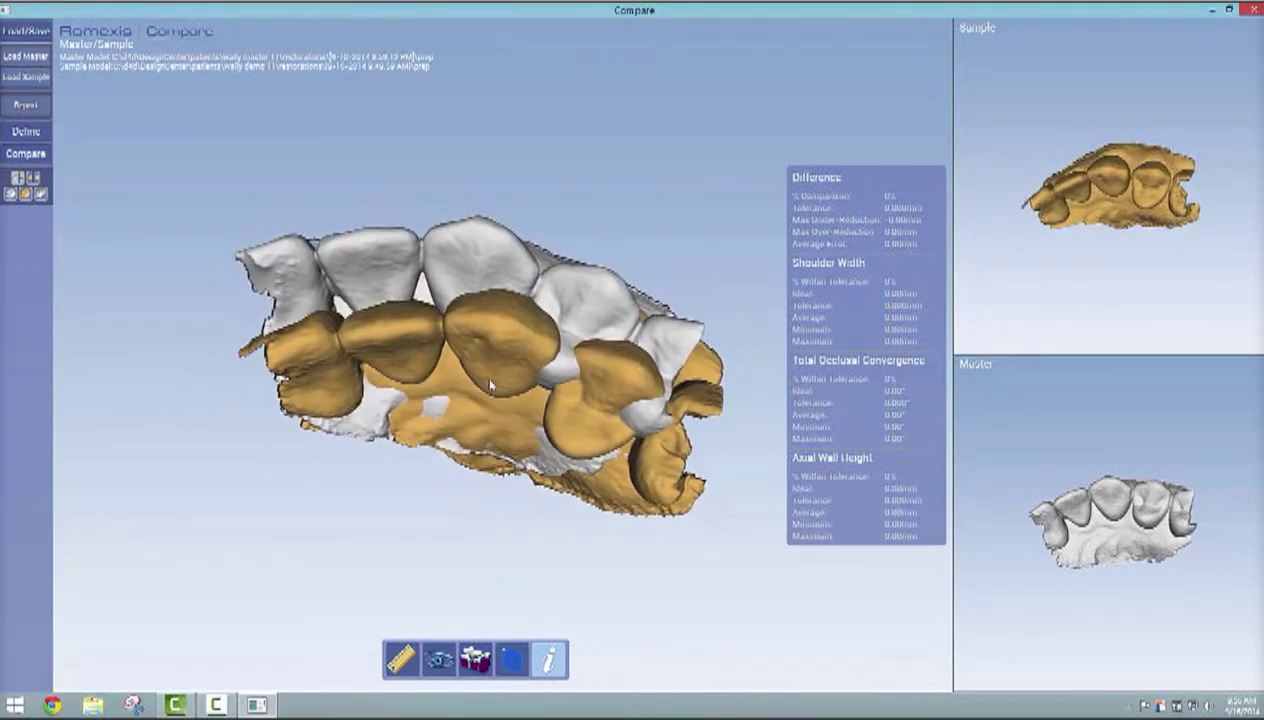
# Align the sample model onto the master model by superimposing the matching teeth, and accept the alignment.
pyautogui.click(26, 131)
pyautogui.click(38, 88)
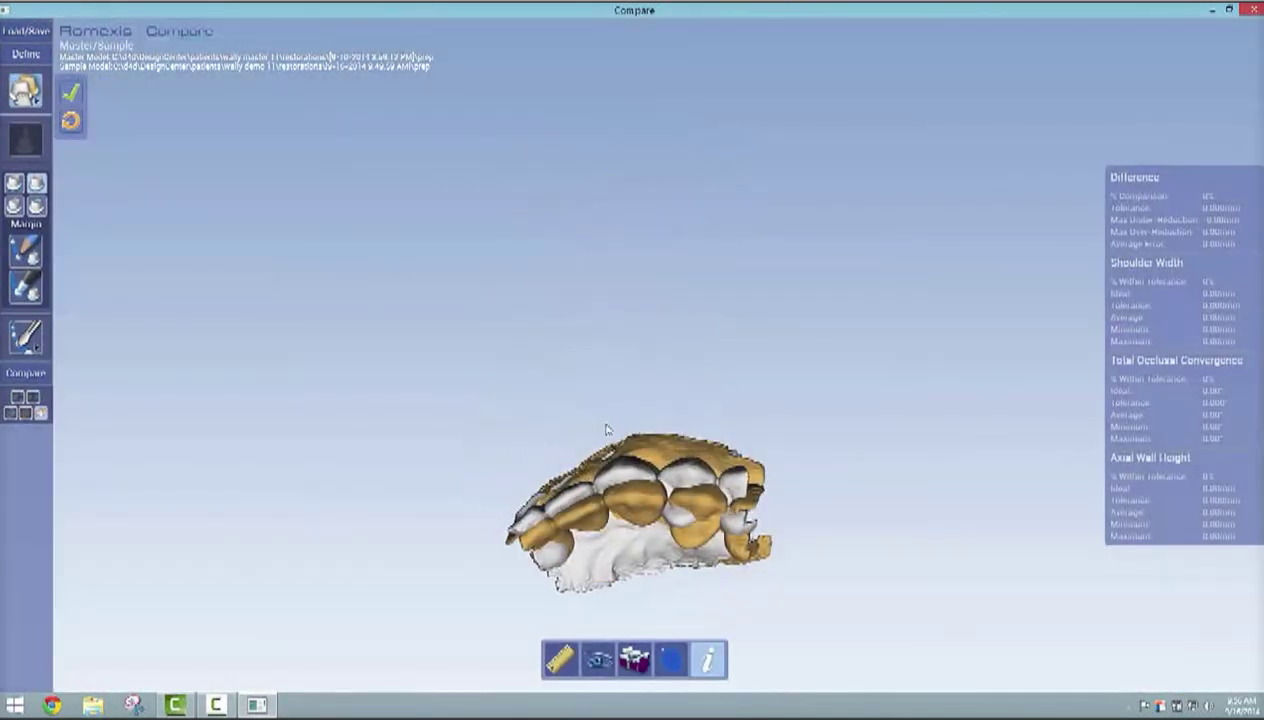
pyautogui.moveTo(690, 491); pyautogui.dragTo(696, 494)
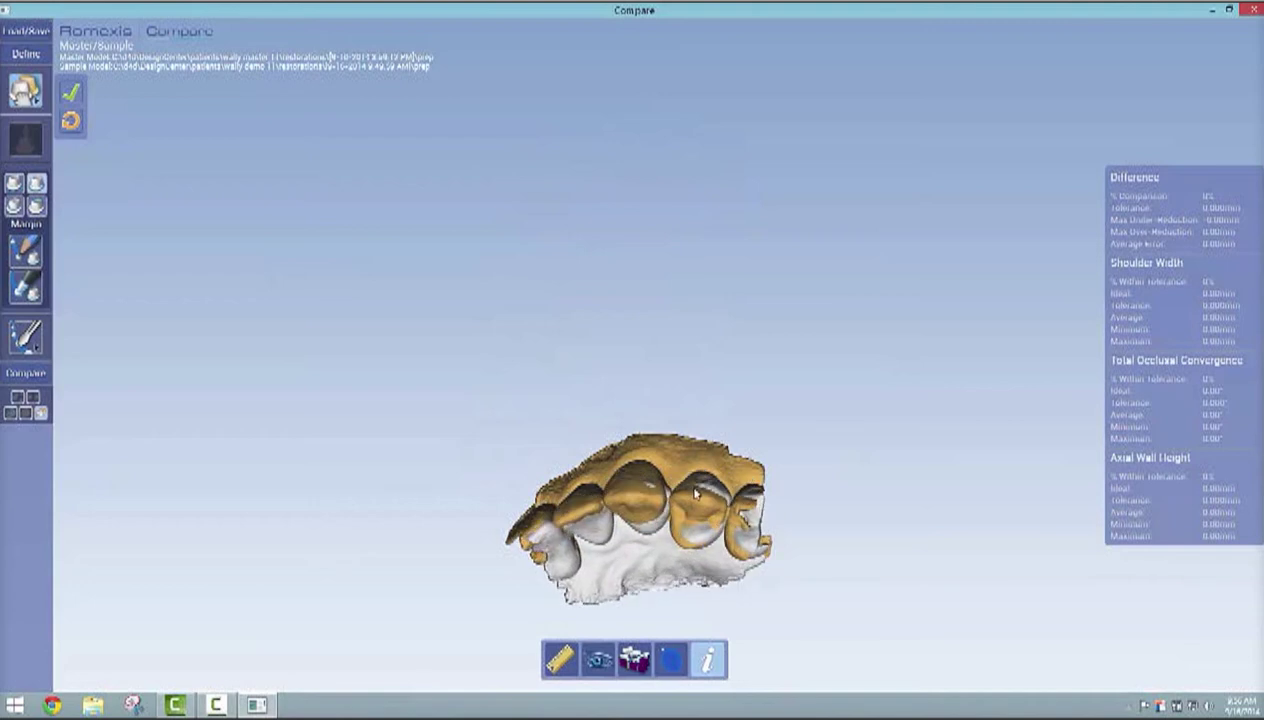
pyautogui.moveTo(645, 541); pyautogui.dragTo(610, 369)
pyautogui.moveTo(590, 277); pyautogui.dragTo(595, 241)
pyautogui.moveTo(711, 297); pyautogui.dragTo(571, 494)
pyautogui.moveTo(701, 565); pyautogui.dragTo(702, 562)
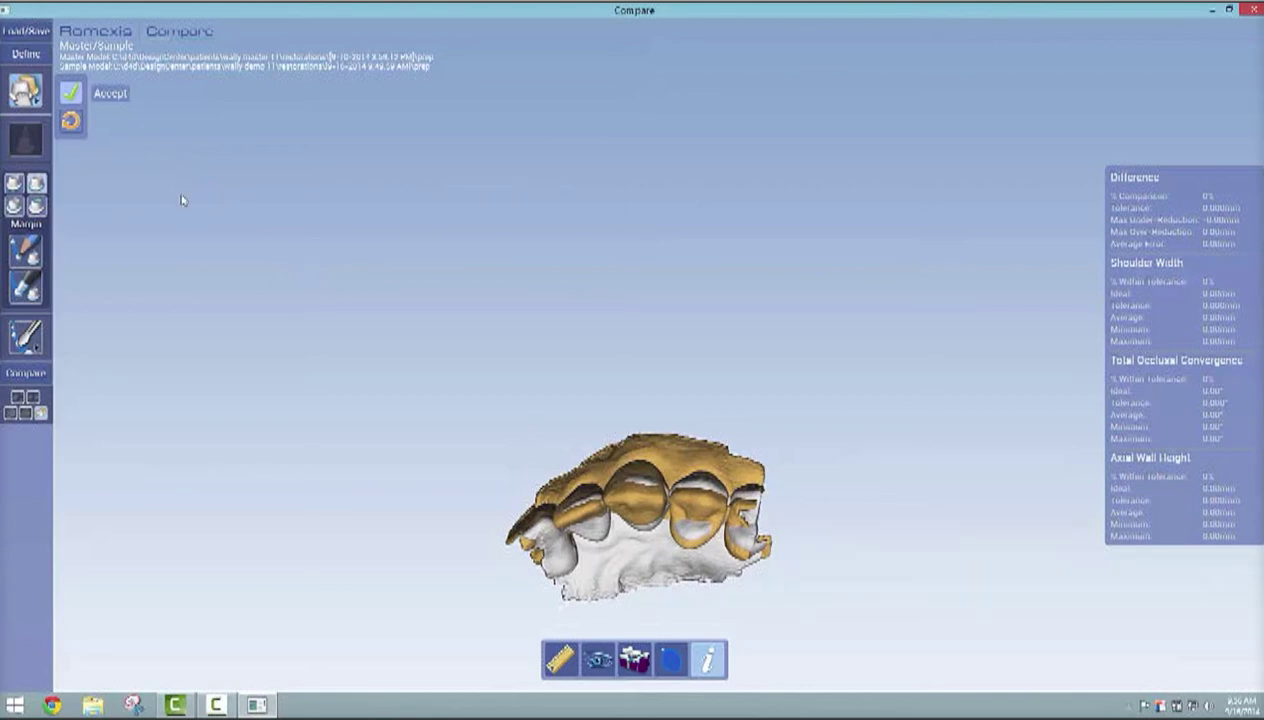
# Cut the aligned models with a clipping plane and inspect how closely their surfaces match in cross-section.
pyautogui.moveTo(640, 540); pyautogui.dragTo(624, 390, button='middle')
pyautogui.scroll(5, 625, 393)
pyautogui.moveTo(626, 395); pyautogui.dragTo(655, 407, button='right')
pyautogui.moveTo(655, 408); pyautogui.dragTo(648, 560)
pyautogui.scroll(3, 644, 410)
pyautogui.click(670, 657)
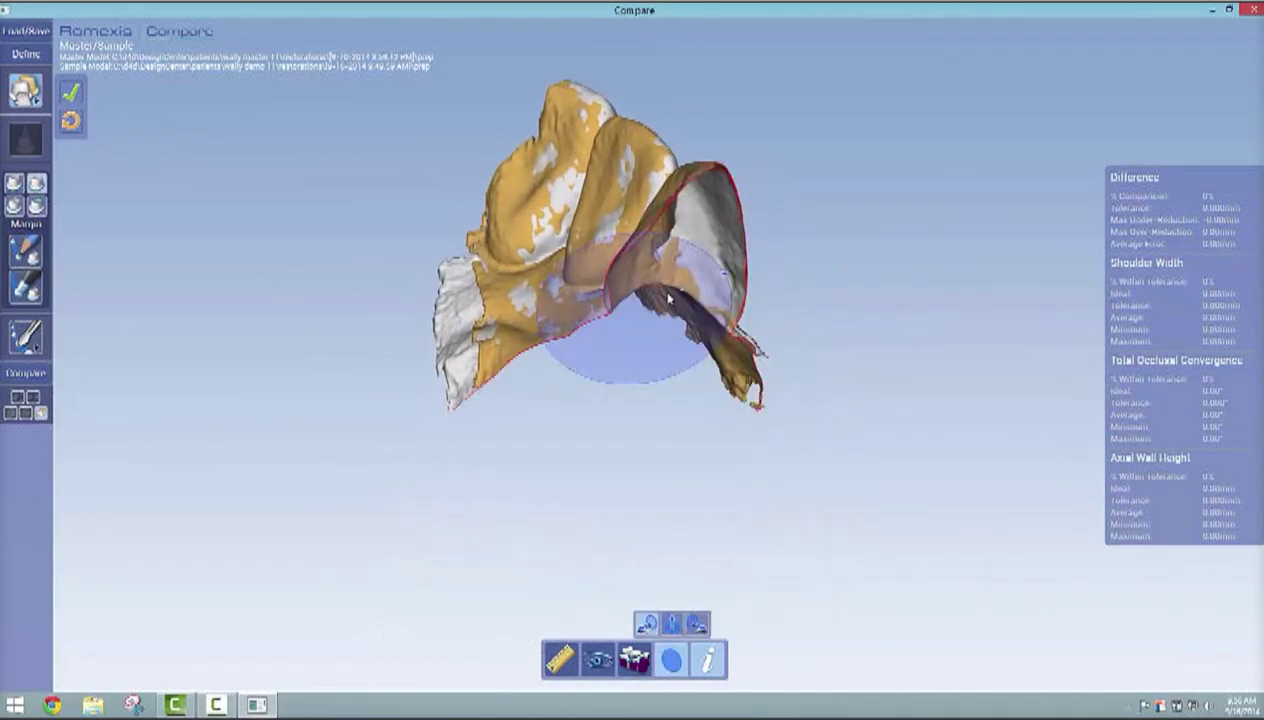
pyautogui.moveTo(685, 246); pyautogui.dragTo(666, 384)
pyautogui.scroll(3, 668, 387)
pyautogui.scroll(6, 668, 387)
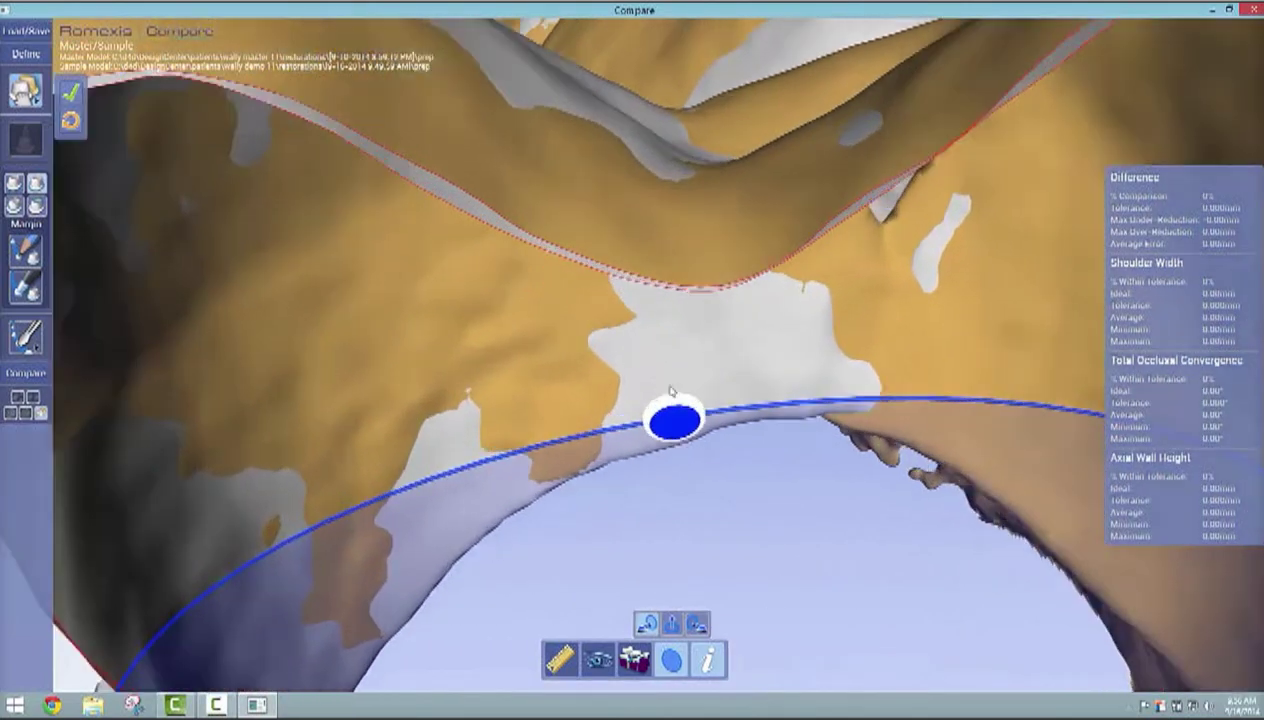
pyautogui.scroll(-10, 672, 391)
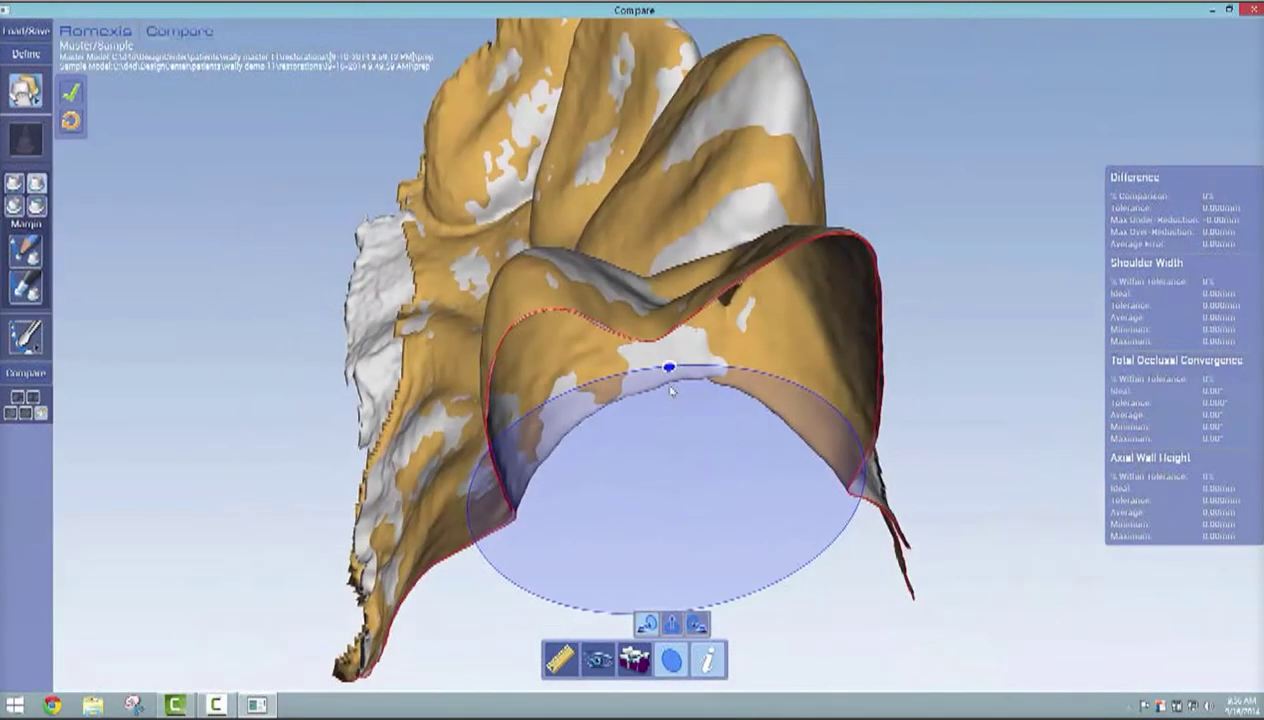
# Check the alignment in cross-sections through other teeth, and switch the clipping plane off.
pyautogui.moveTo(681, 411); pyautogui.dragTo(706, 268)
pyautogui.scroll(5, 668, 222)
pyautogui.scroll(5, 692, 260)
pyautogui.scroll(6, 705, 268)
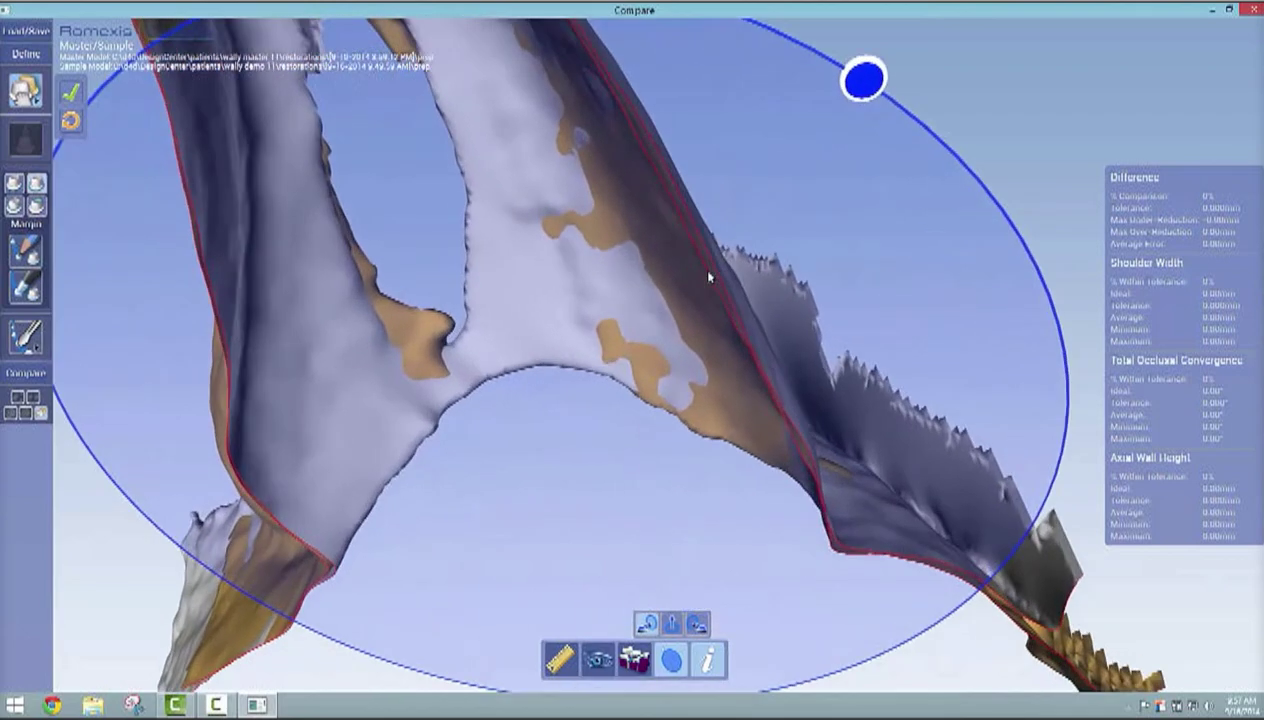
pyautogui.scroll(-10, 708, 277)
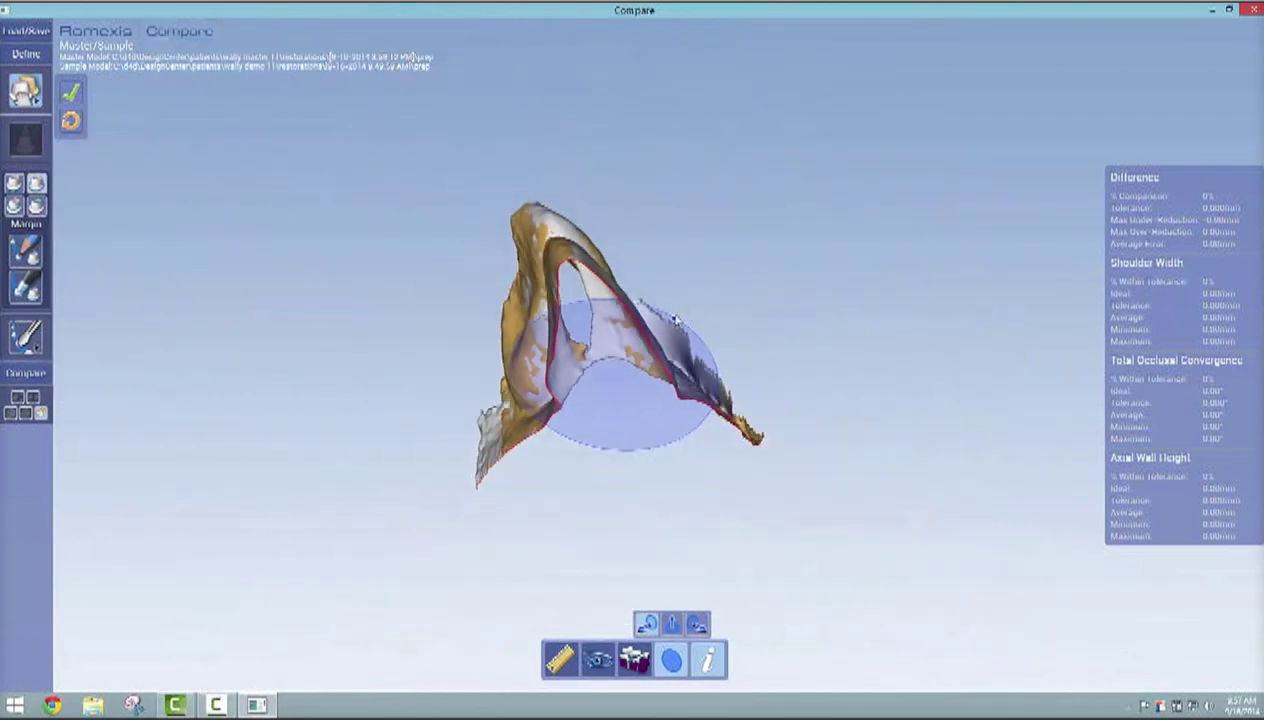
pyautogui.moveTo(667, 318); pyautogui.dragTo(662, 535)
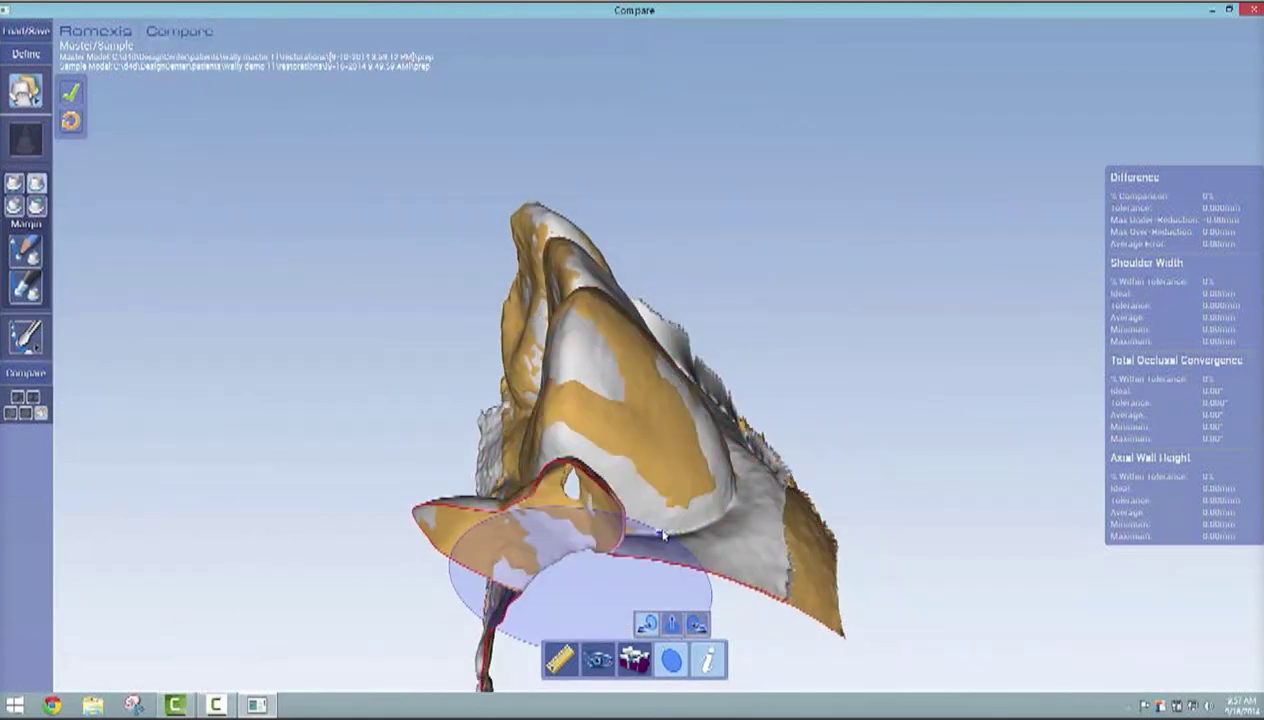
pyautogui.click(671, 660)
pyautogui.scroll(-5, 654, 365)
pyautogui.scroll(-10, 652, 365)
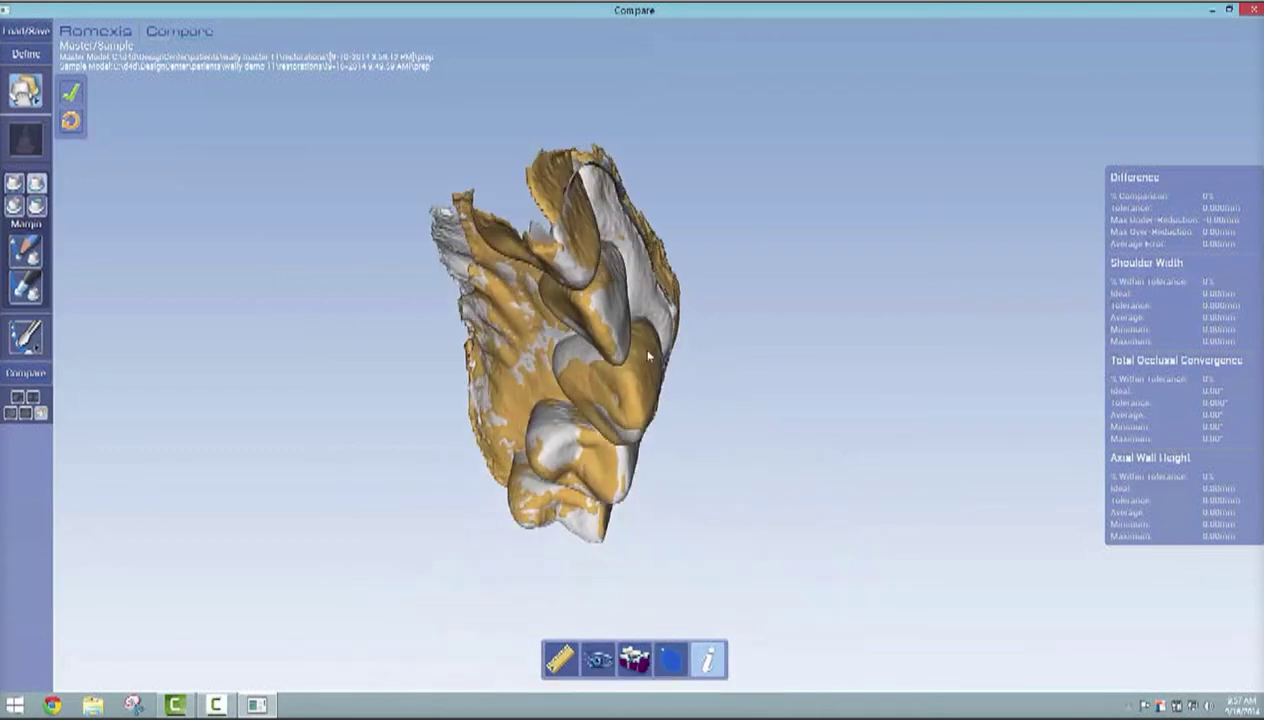
# Trace the margin line around the tooth 11 preparation on the sample model and finish the curve.
pyautogui.moveTo(651, 368); pyautogui.dragTo(632, 158)
pyautogui.scroll(8, 637, 310)
pyautogui.moveTo(645, 322); pyautogui.dragTo(670, 316)
pyautogui.click(26, 250)
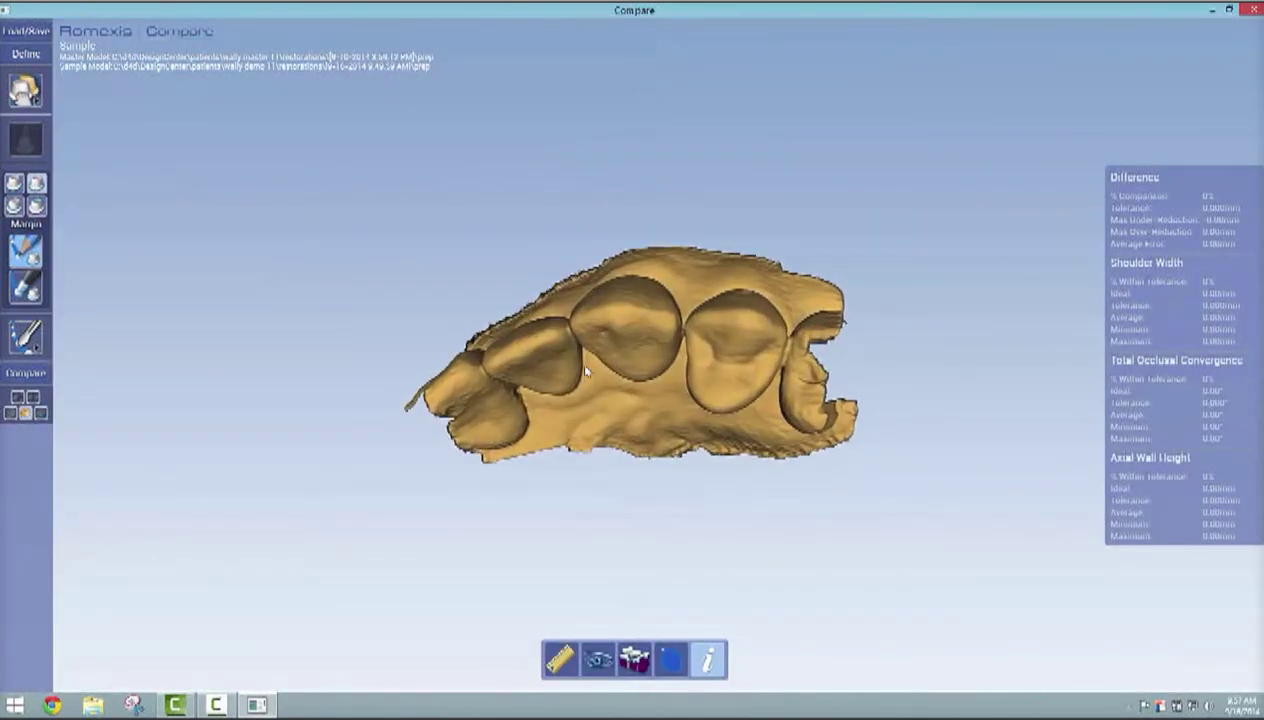
pyautogui.scroll(5, 592, 335)
pyautogui.moveTo(598, 302); pyautogui.dragTo(612, 335)
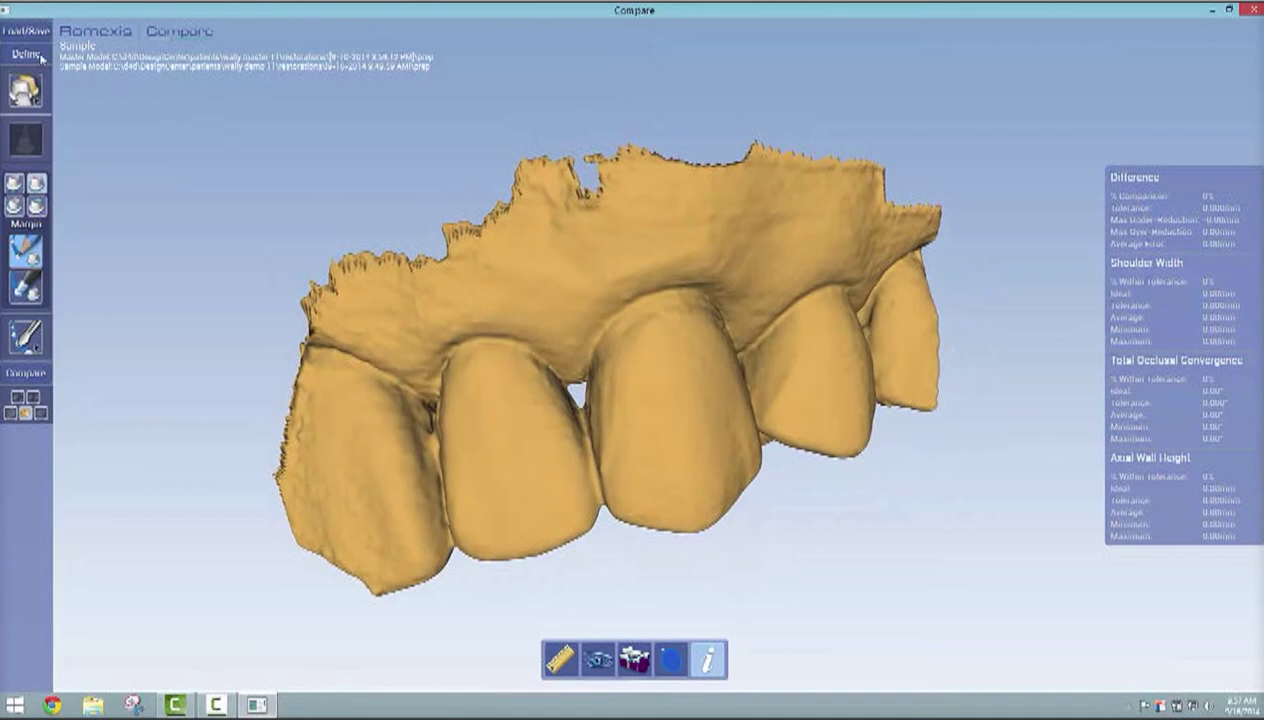
pyautogui.moveTo(493, 345); pyautogui.dragTo(504, 344)
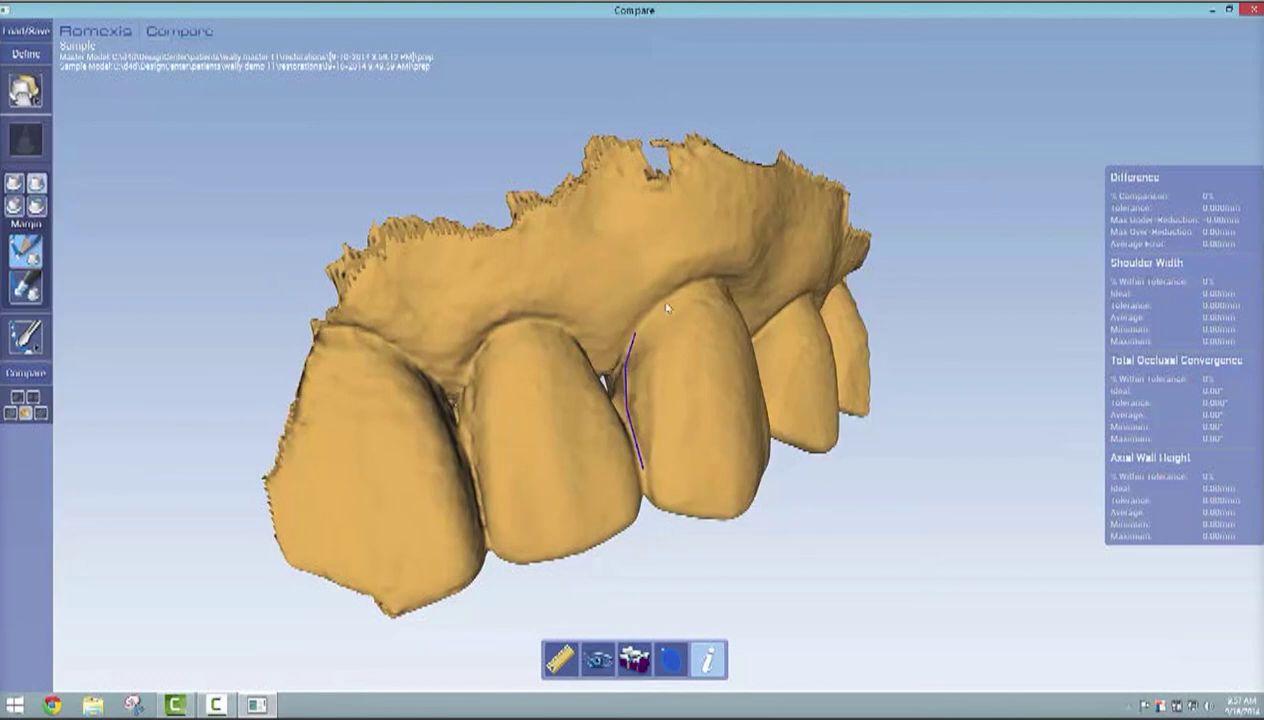
pyautogui.moveTo(692, 296); pyautogui.dragTo(709, 268)
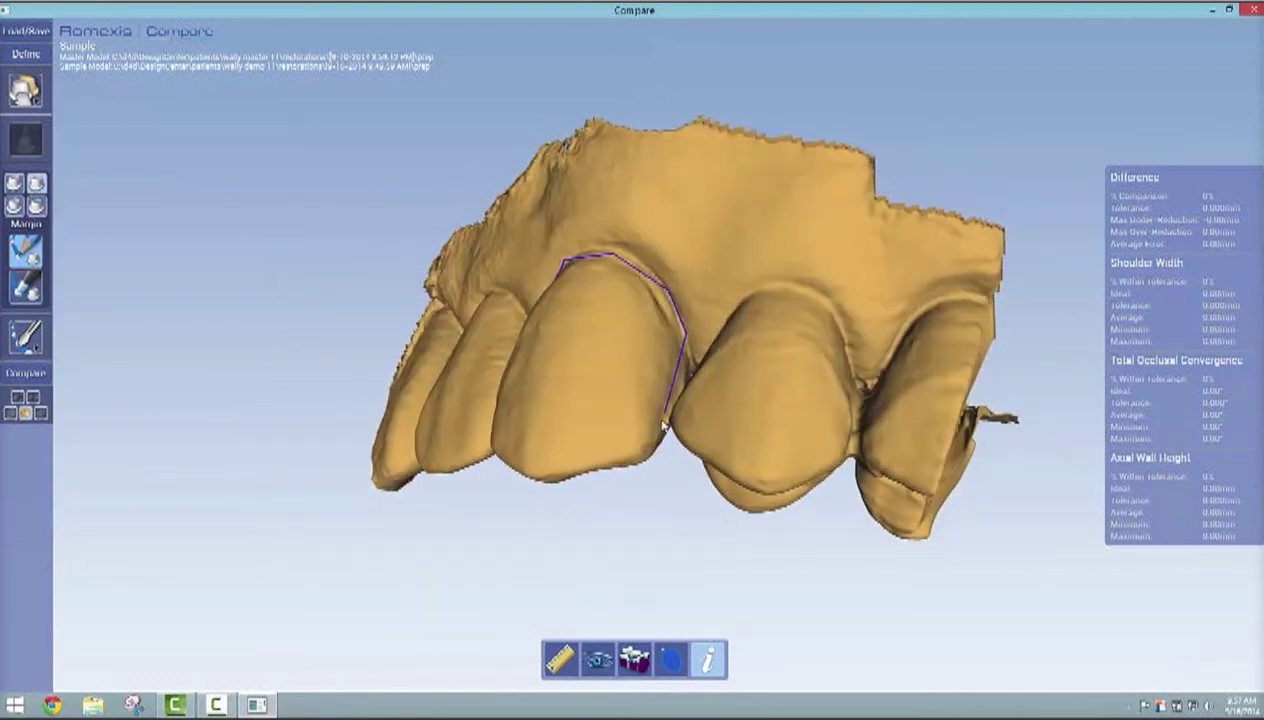
pyautogui.moveTo(659, 430)
pyautogui.mouseDown()
pyautogui.moveTo(651, 265)
pyautogui.moveTo(686, 340)
pyautogui.mouseUp()
pyautogui.moveTo(659, 394); pyautogui.dragTo(631, 363)
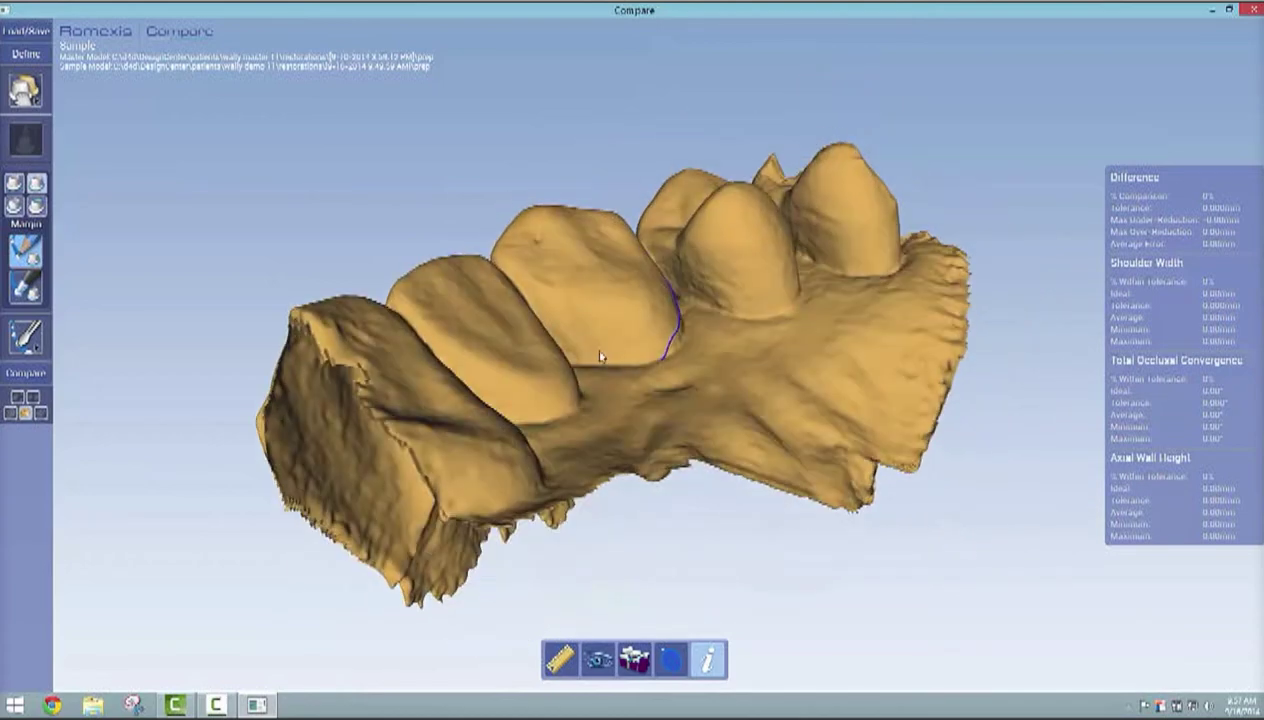
pyautogui.moveTo(510, 277); pyautogui.dragTo(657, 390)
pyautogui.doubleClick(655, 394)
# Check the traced margin around tooth 11 and replace its distorted section on the palatal side with a new curve segment.
pyautogui.scroll(5, 652, 394)
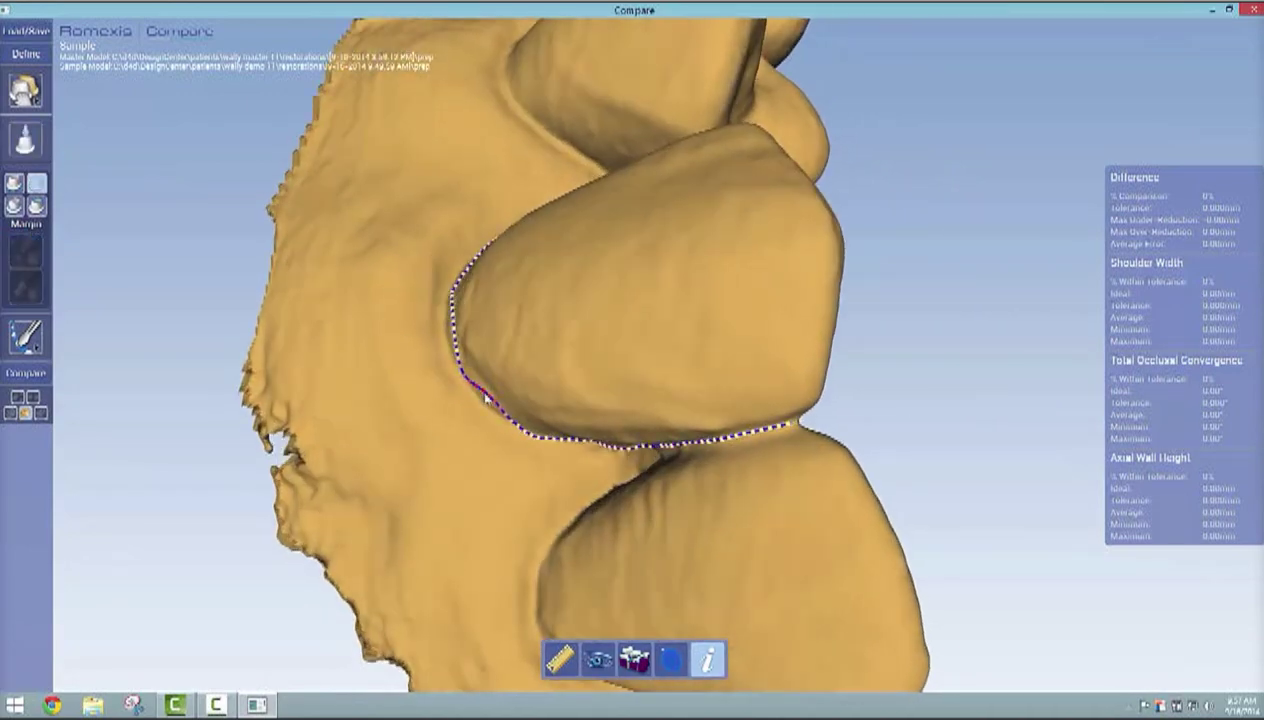
pyautogui.moveTo(484, 396); pyautogui.dragTo(525, 409)
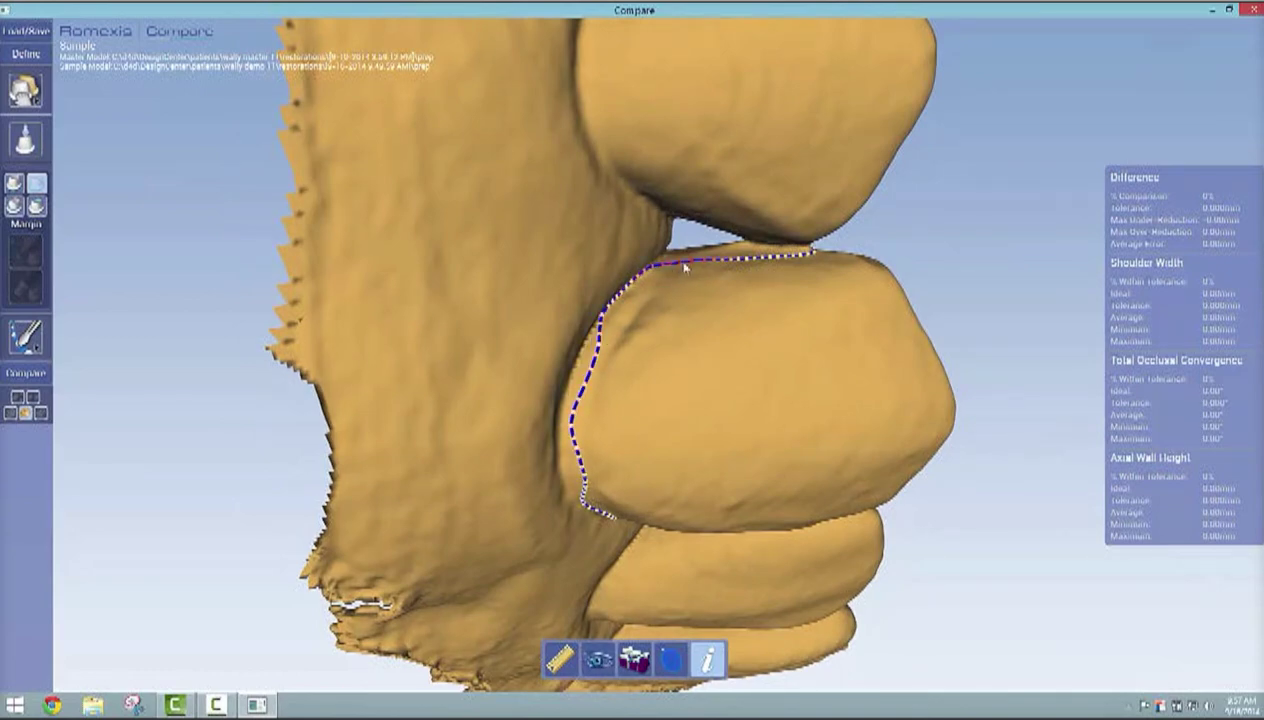
pyautogui.moveTo(686, 266); pyautogui.dragTo(637, 366)
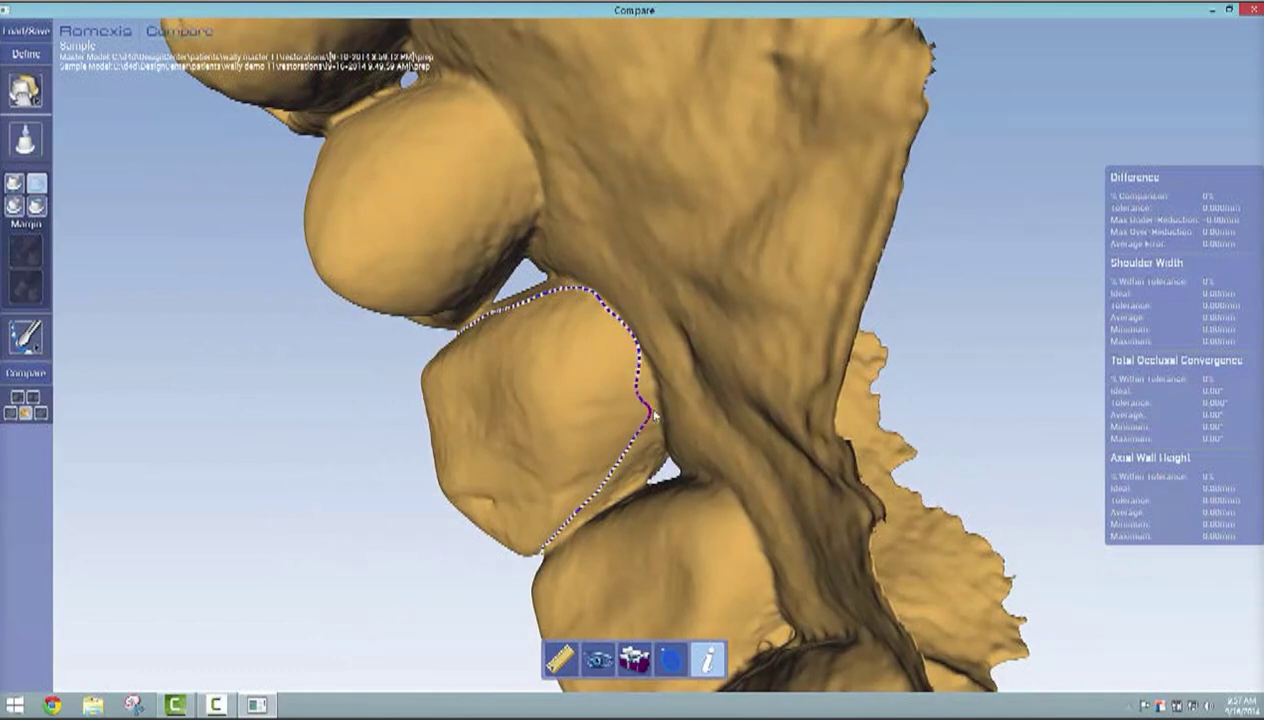
pyautogui.moveTo(644, 398); pyautogui.dragTo(655, 422)
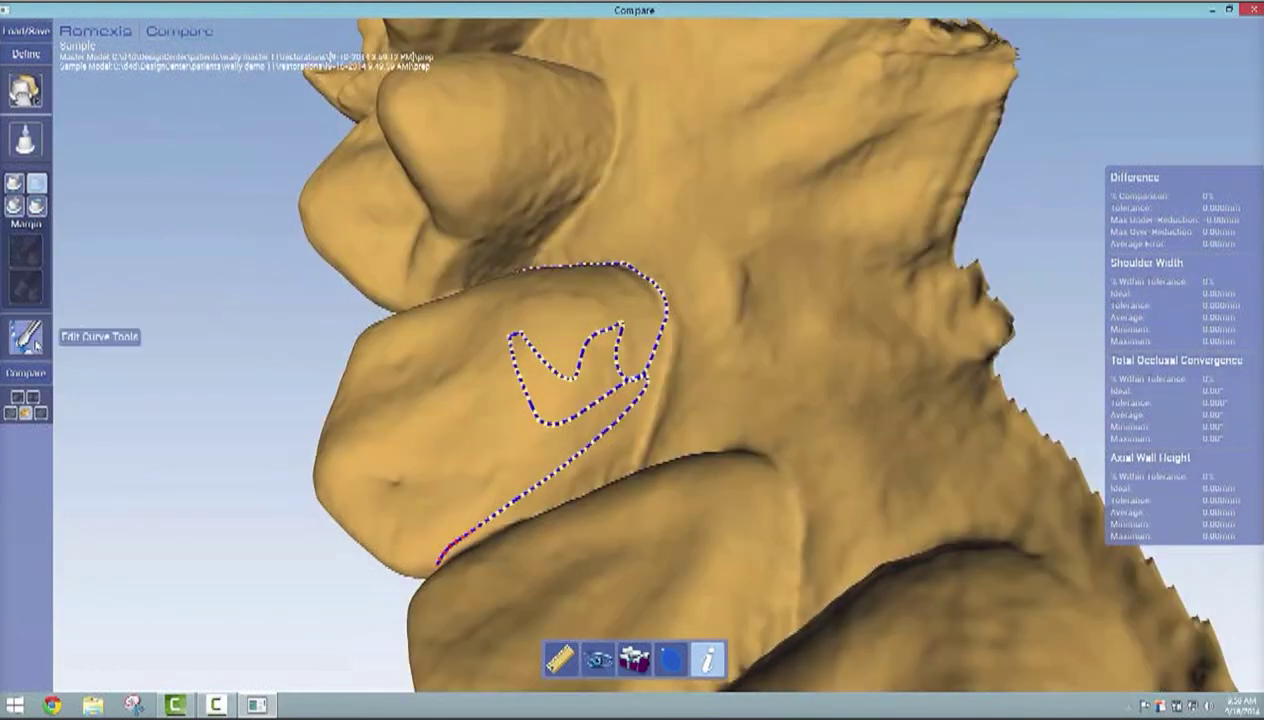
pyautogui.click(27, 337)
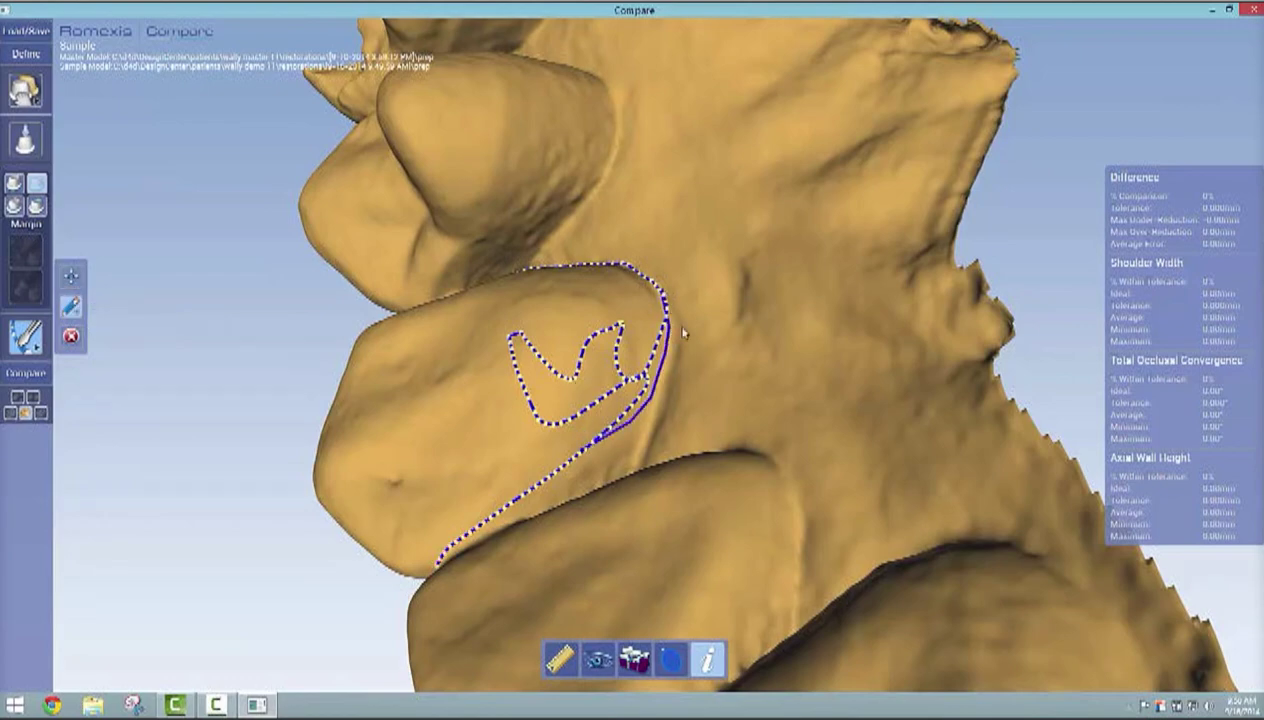
pyautogui.scroll(5, 704, 345)
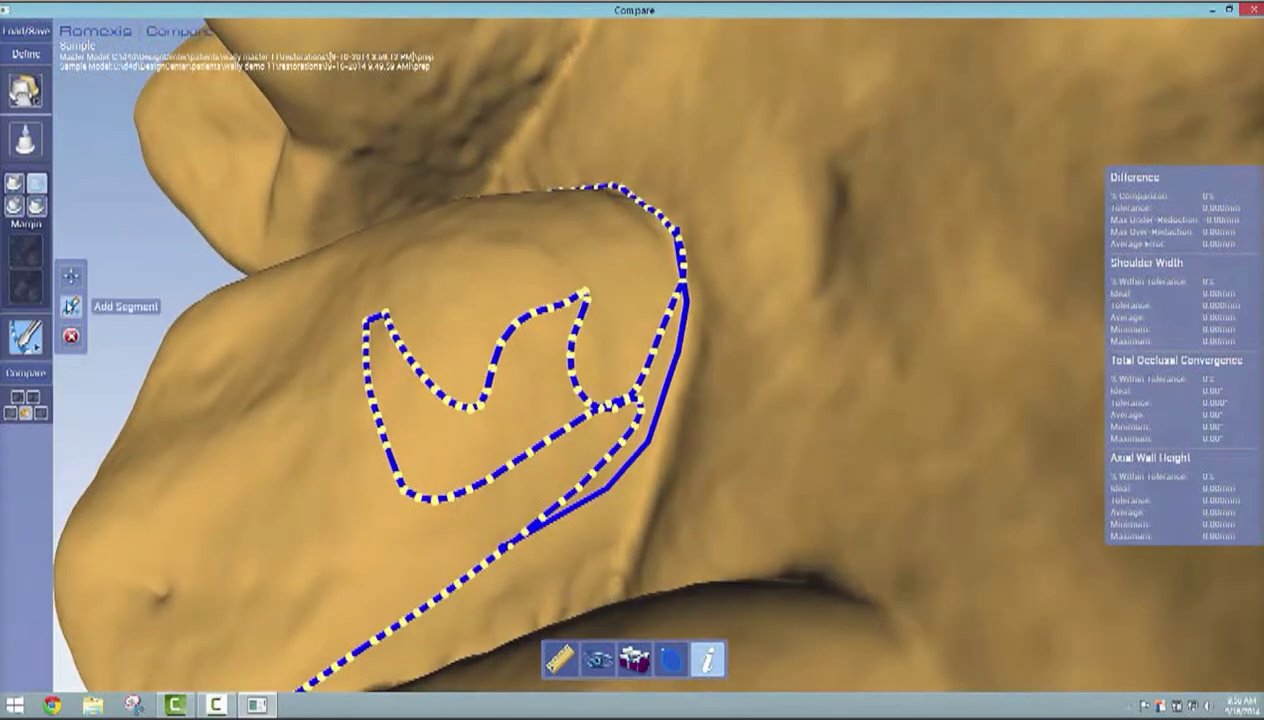
pyautogui.click(71, 307)
pyautogui.moveTo(558, 318); pyautogui.dragTo(584, 313, button='right')
pyautogui.scroll(-6, 586, 315)
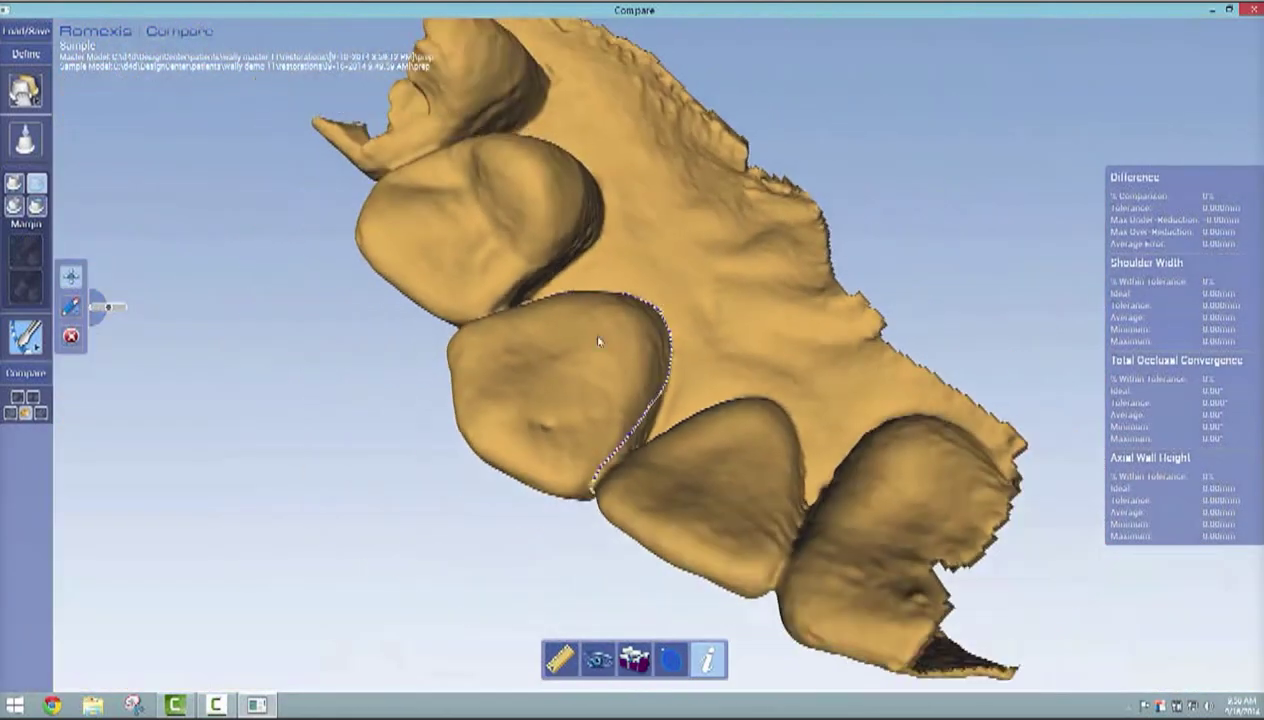
# Run the difference comparison of the sample's tooth 11 against the master and view its color map.
pyautogui.moveTo(604, 370); pyautogui.dragTo(674, 392, button='right')
pyautogui.click(26, 370)
pyautogui.click(28, 108)
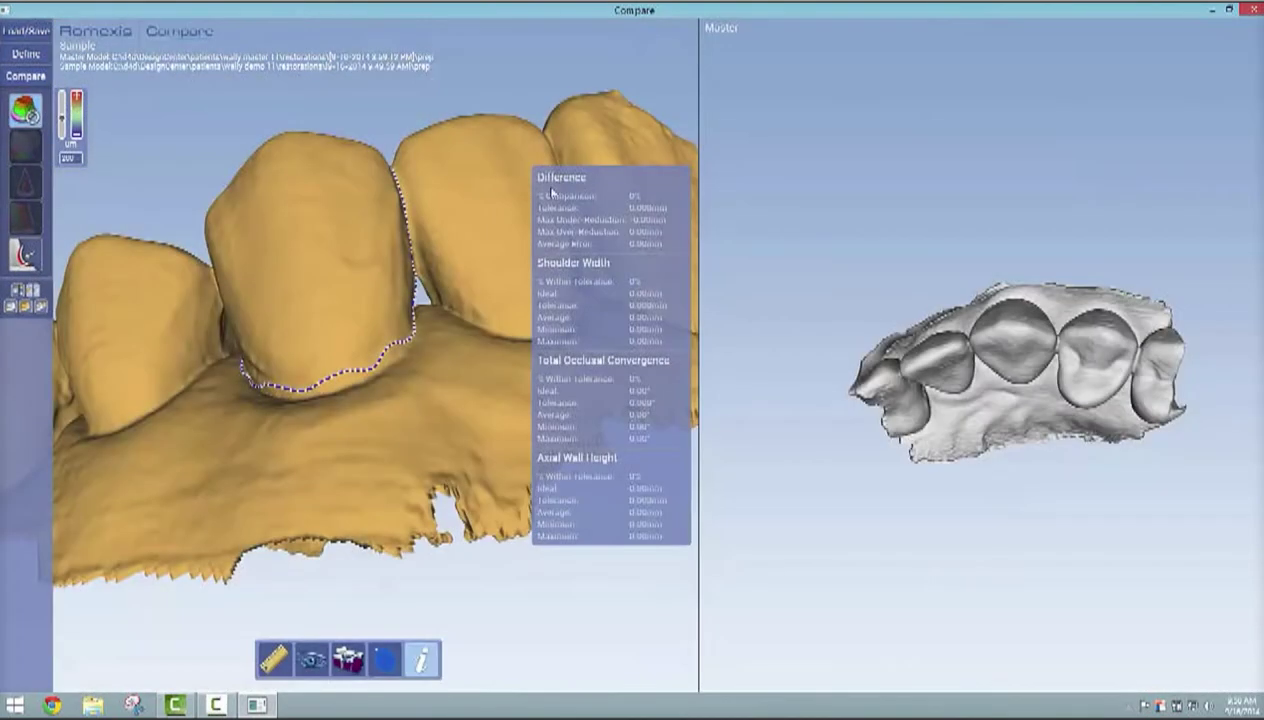
pyautogui.moveTo(437, 262); pyautogui.dragTo(482, 223, button='right')
pyautogui.moveTo(485, 302); pyautogui.dragTo(494, 289, button='middle')
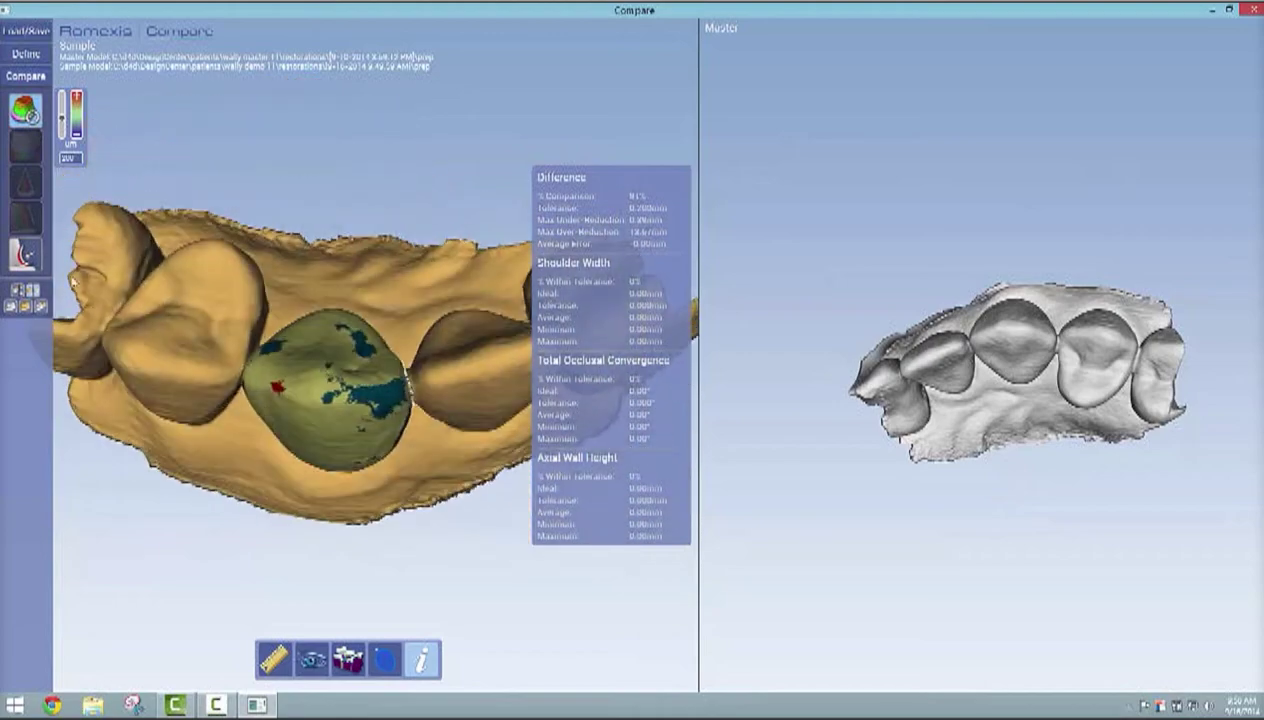
# Show only the sample model and set the difference tolerance to 140 µm.
pyautogui.click(35, 309)
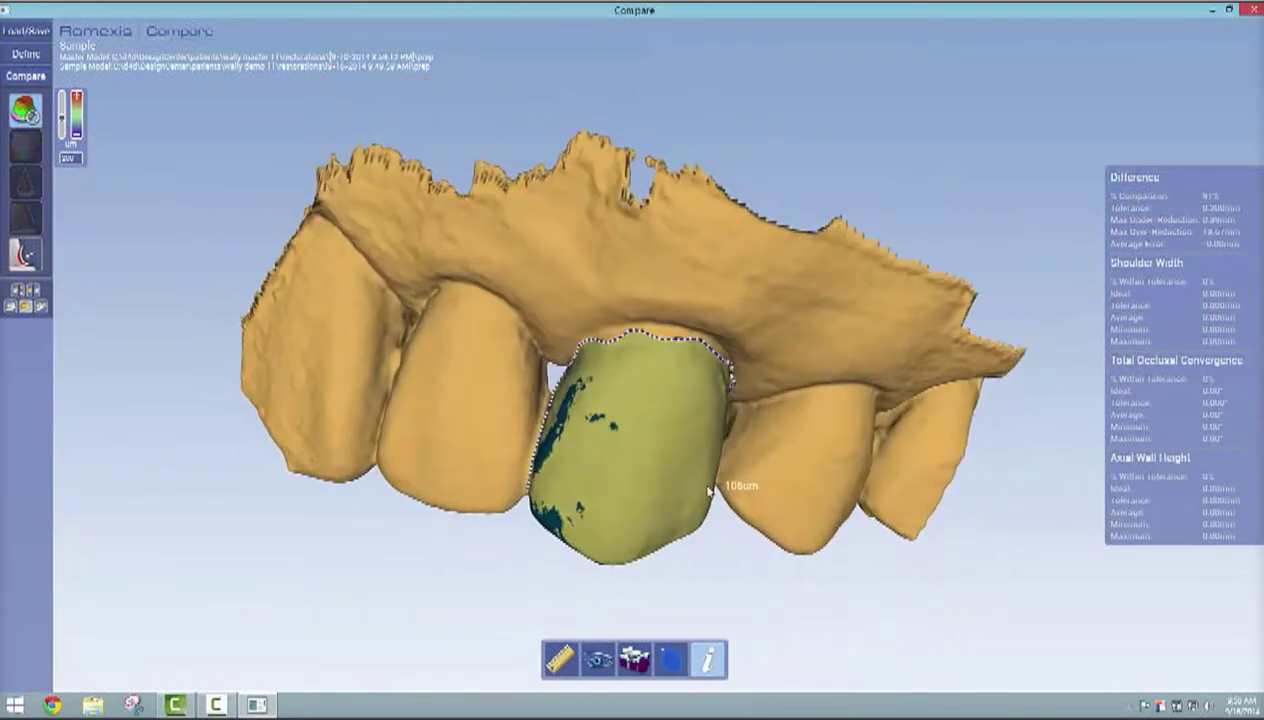
pyautogui.moveTo(63, 116); pyautogui.dragTo(63, 123)
pyautogui.moveTo(479, 384); pyautogui.dragTo(699, 442, button='middle')
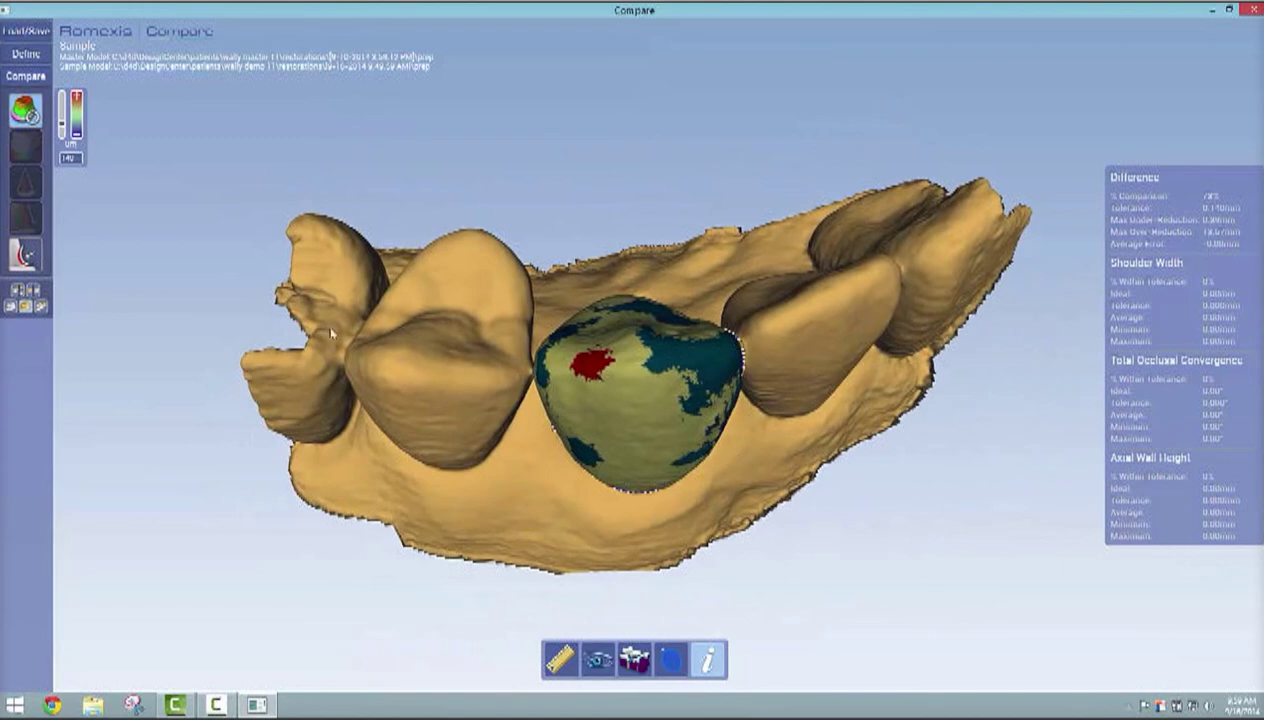
# Overlay the master and sample models and inspect tooth 11 in cross-section with the clipping plane.
pyautogui.click(42, 307)
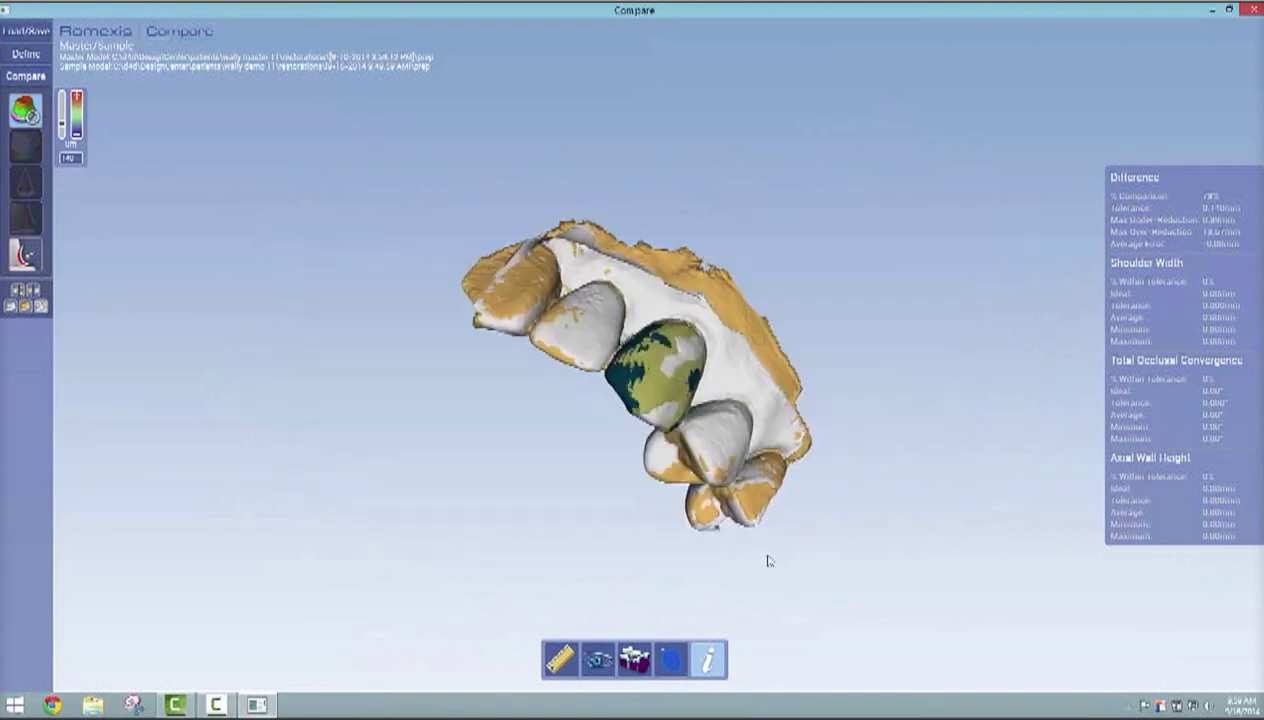
pyautogui.click(671, 660)
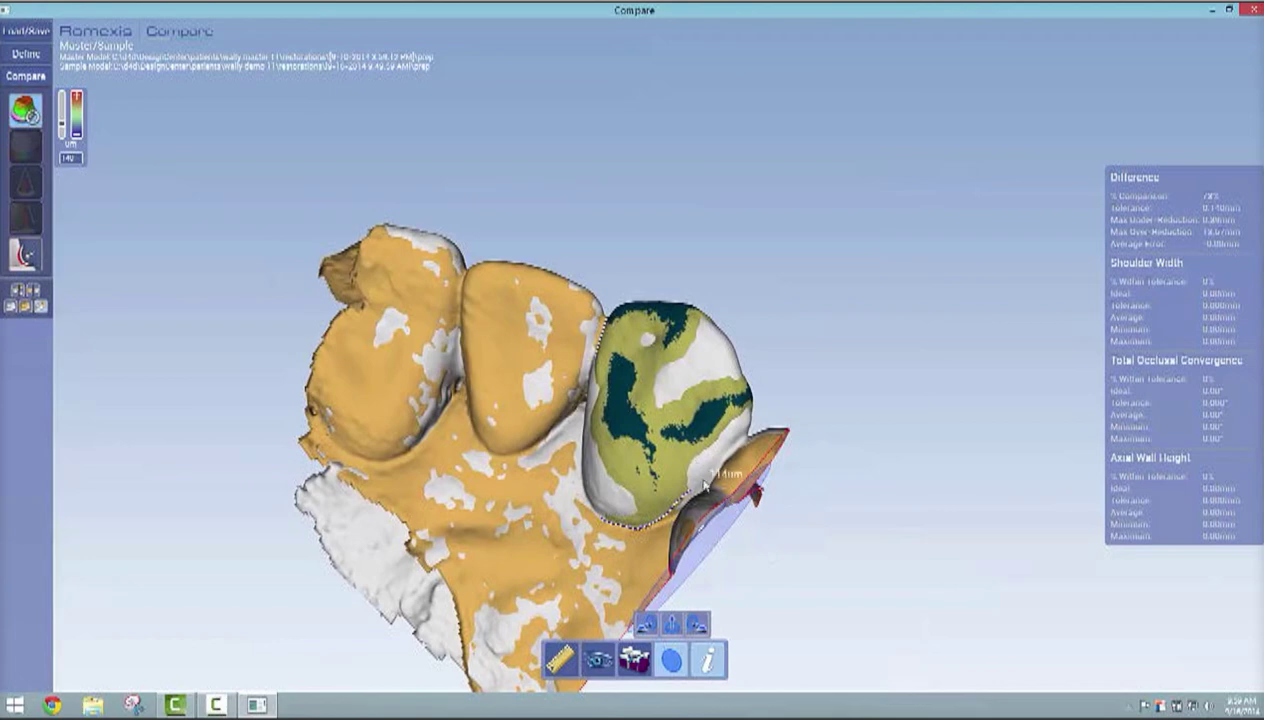
pyautogui.moveTo(715, 514); pyautogui.dragTo(704, 484, button='right')
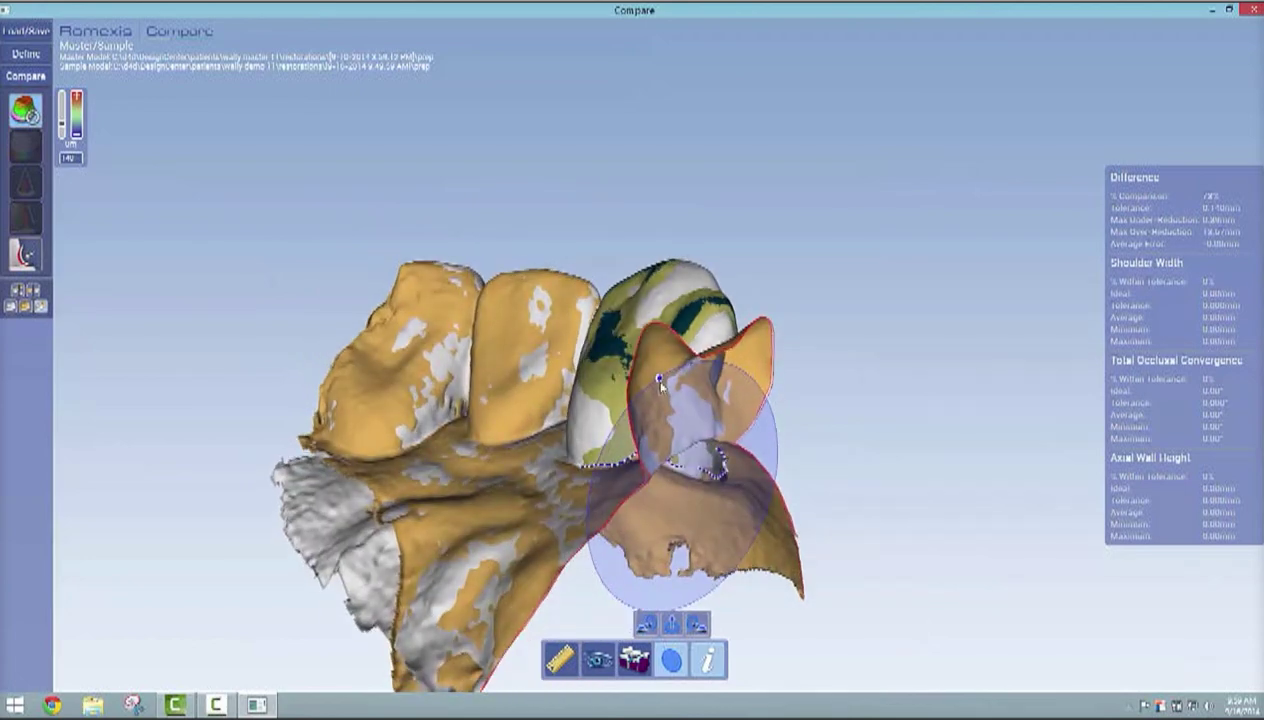
pyautogui.moveTo(659, 380); pyautogui.dragTo(591, 379)
pyautogui.scroll(2, 595, 385)
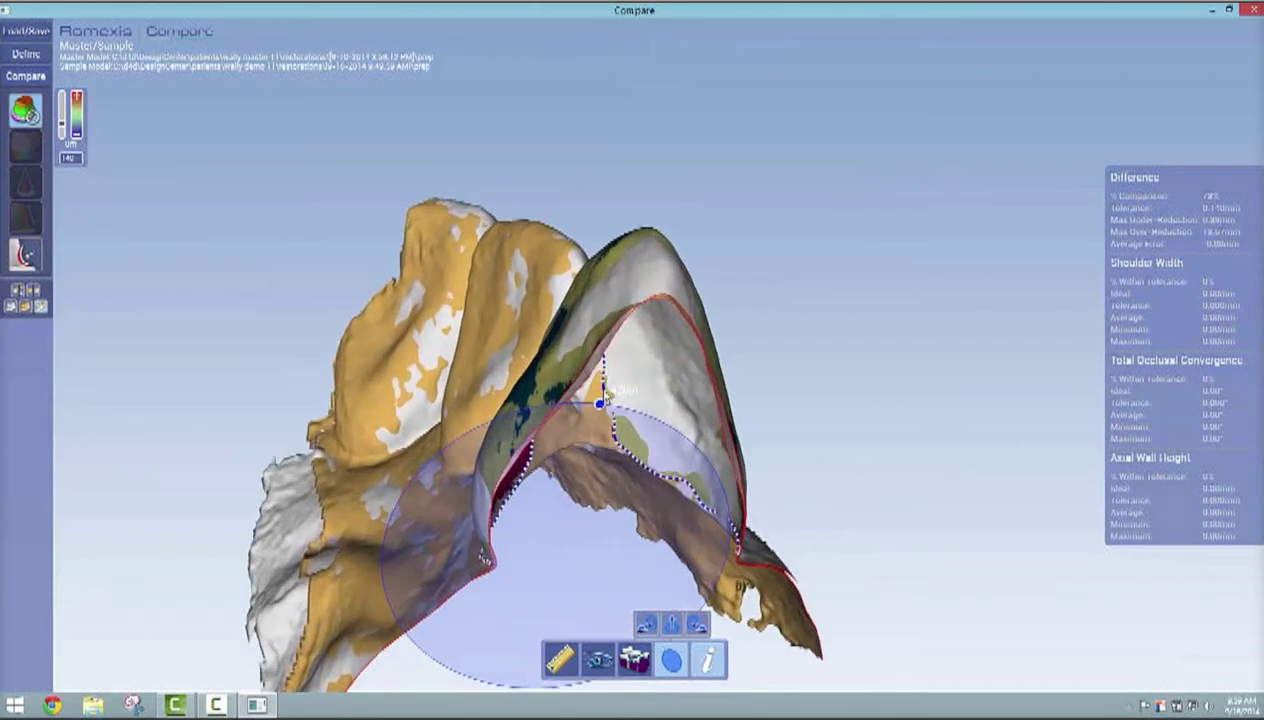
pyautogui.scroll(5, 606, 388)
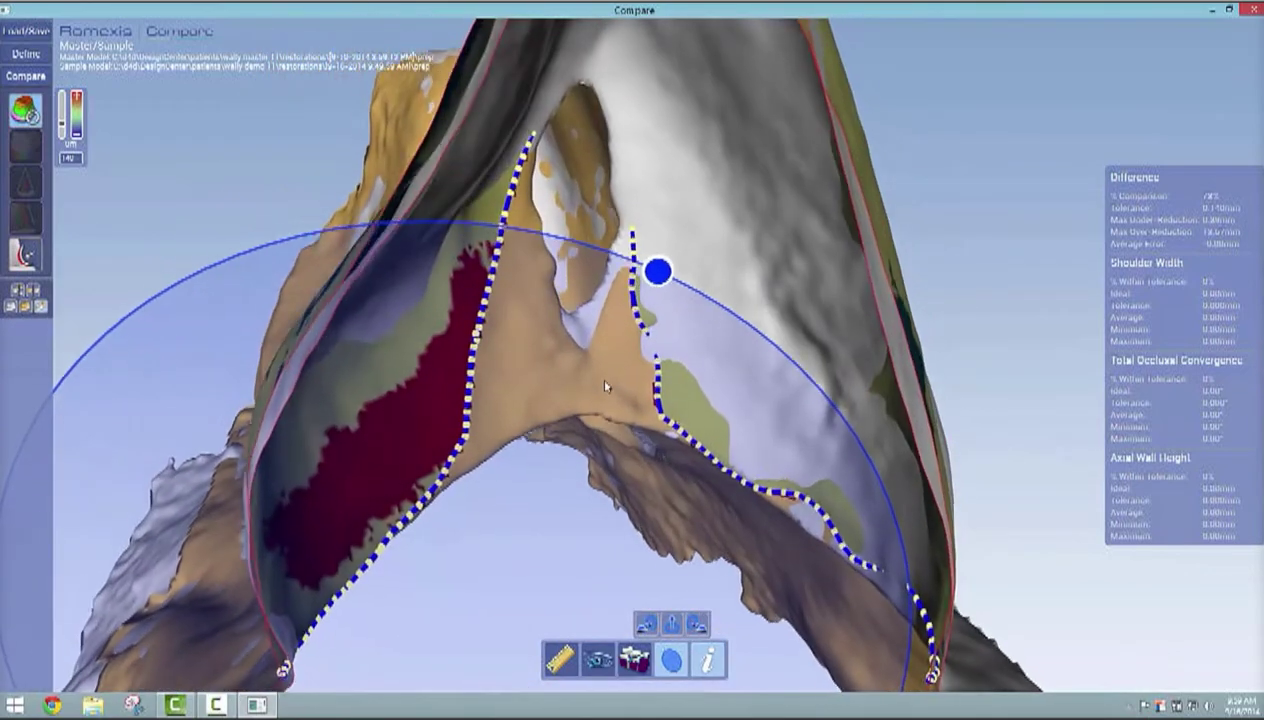
pyautogui.scroll(-5, 604, 384)
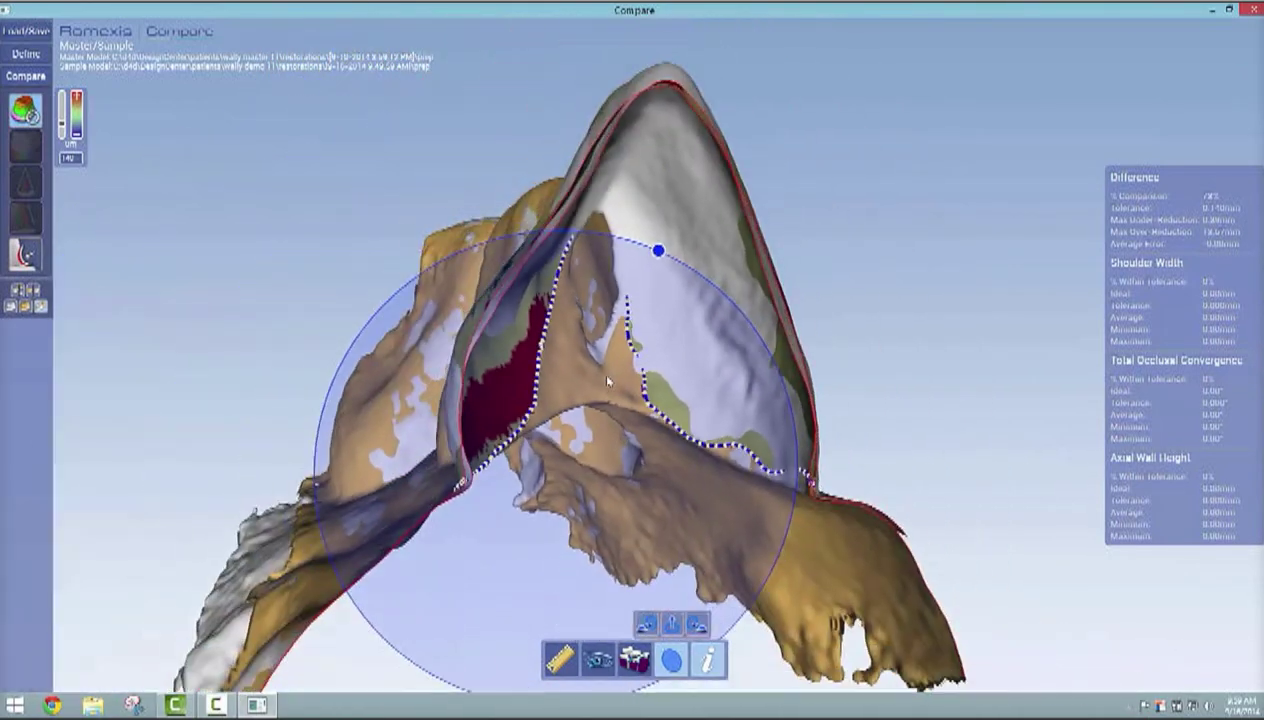
# Measure the gap between the overlaid master and sample surfaces at three places along tooth 11's sectioned wall.
pyautogui.moveTo(609, 374); pyautogui.dragTo(613, 382)
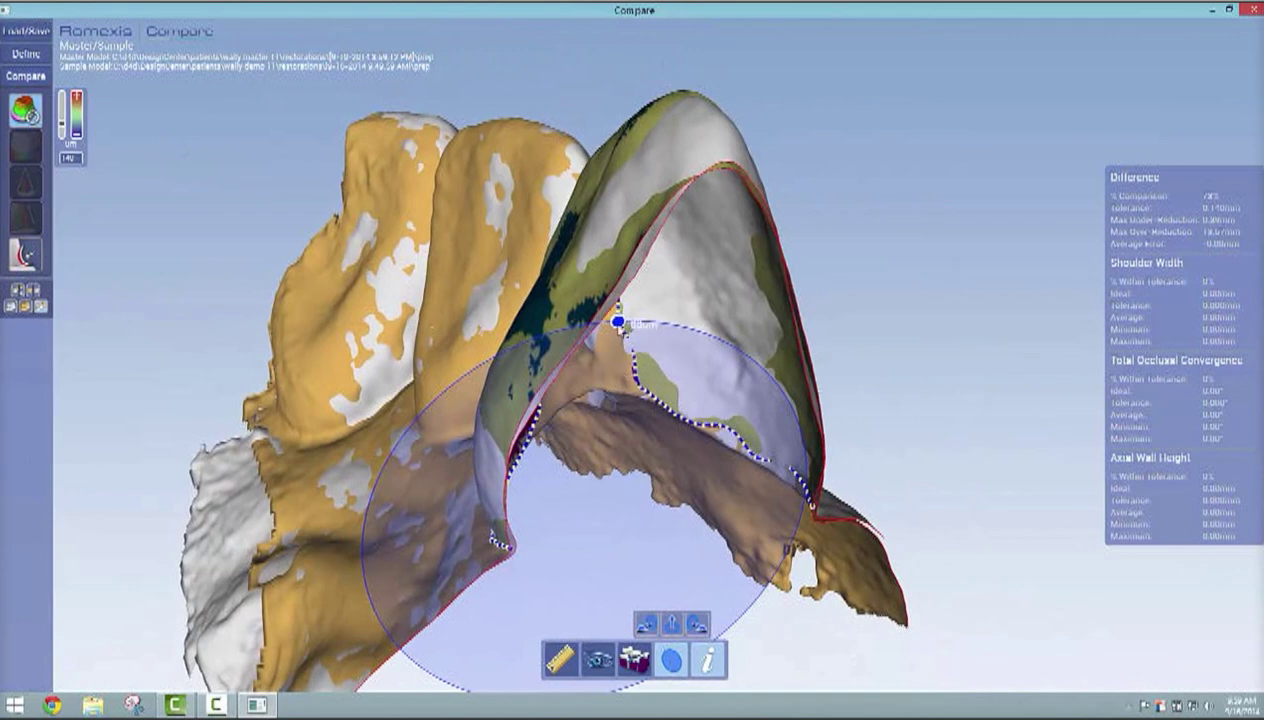
pyautogui.moveTo(618, 322); pyautogui.dragTo(584, 265)
pyautogui.scroll(6, 552, 360)
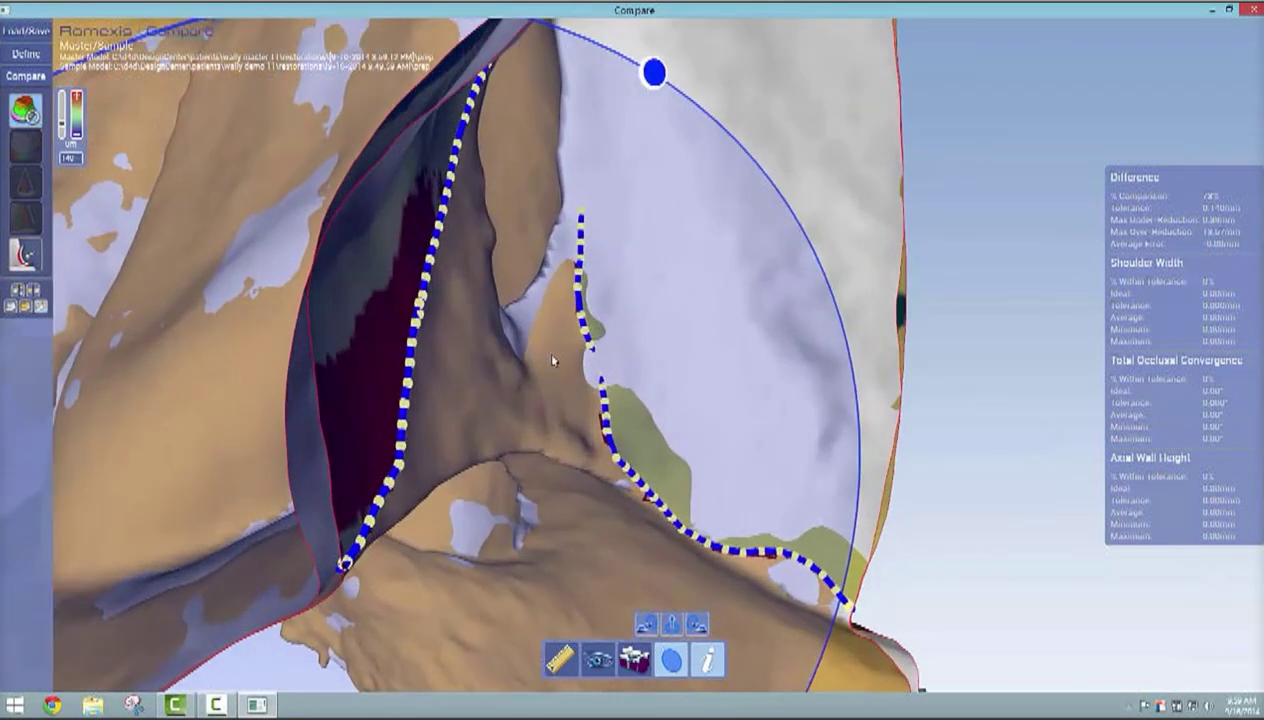
pyautogui.moveTo(552, 360); pyautogui.dragTo(560, 358)
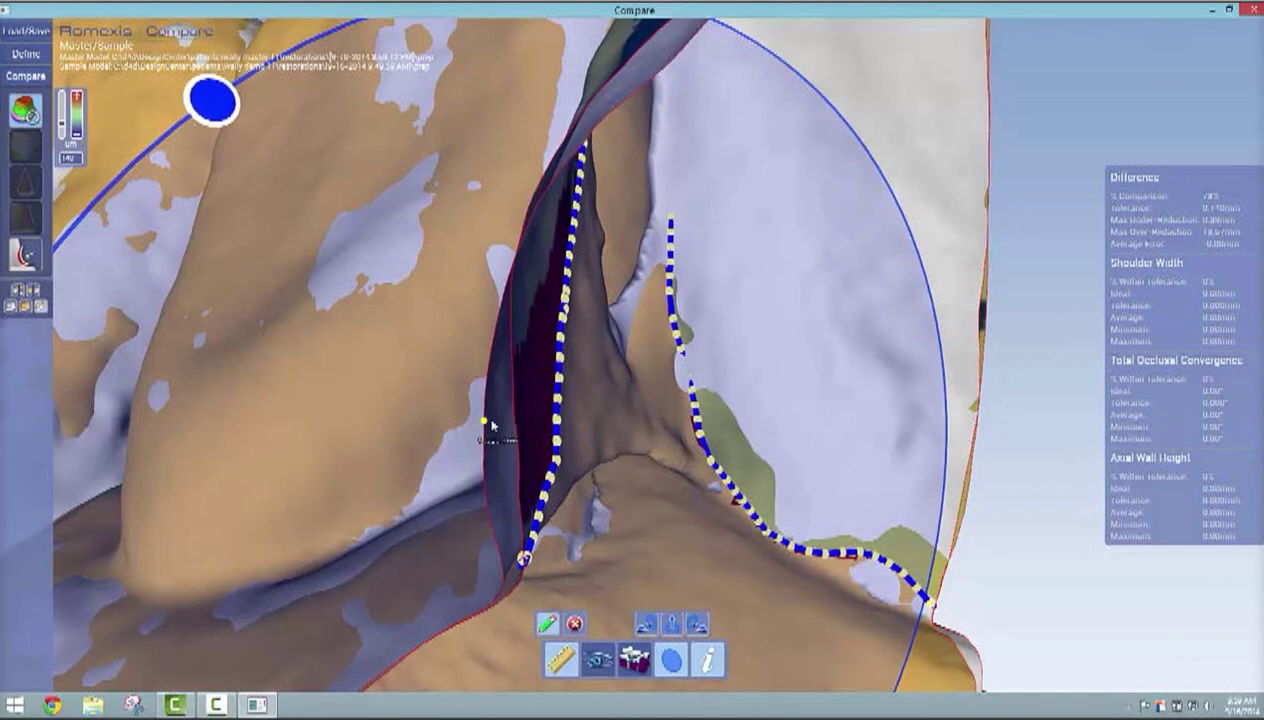
pyautogui.scroll(5, 497, 407)
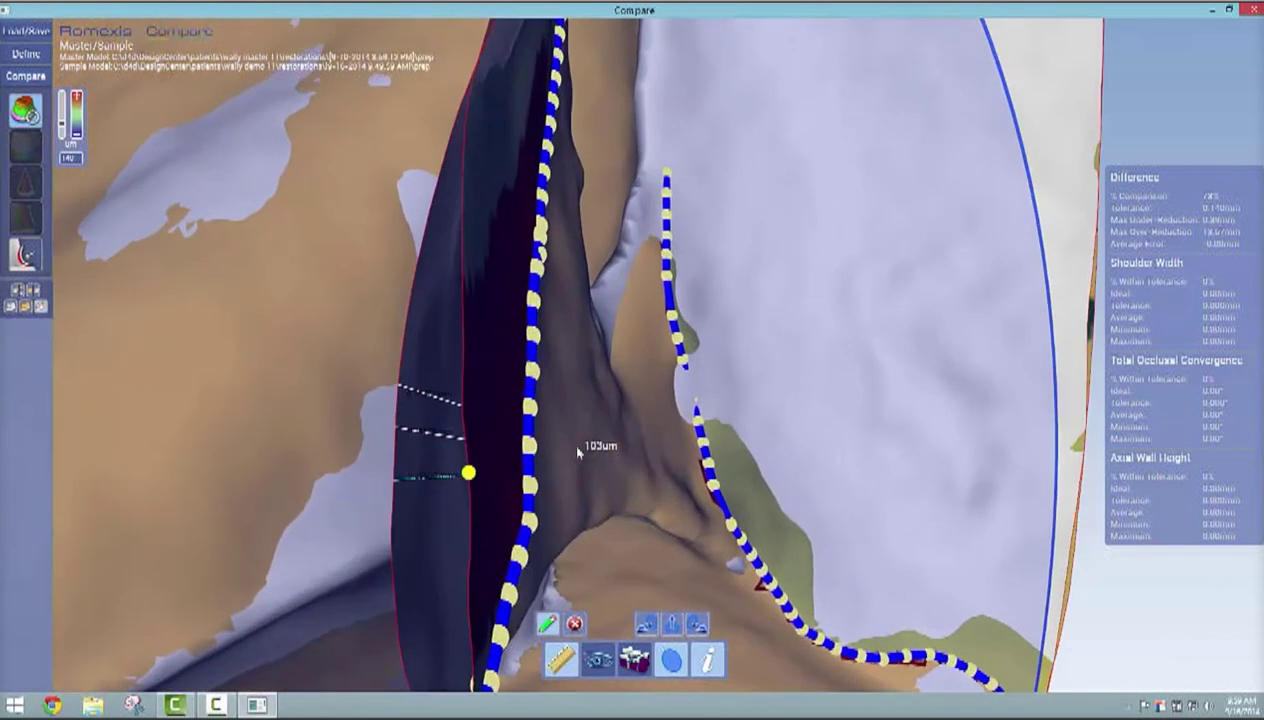
pyautogui.scroll(3, 581, 452)
pyautogui.scroll(-5, 581, 452)
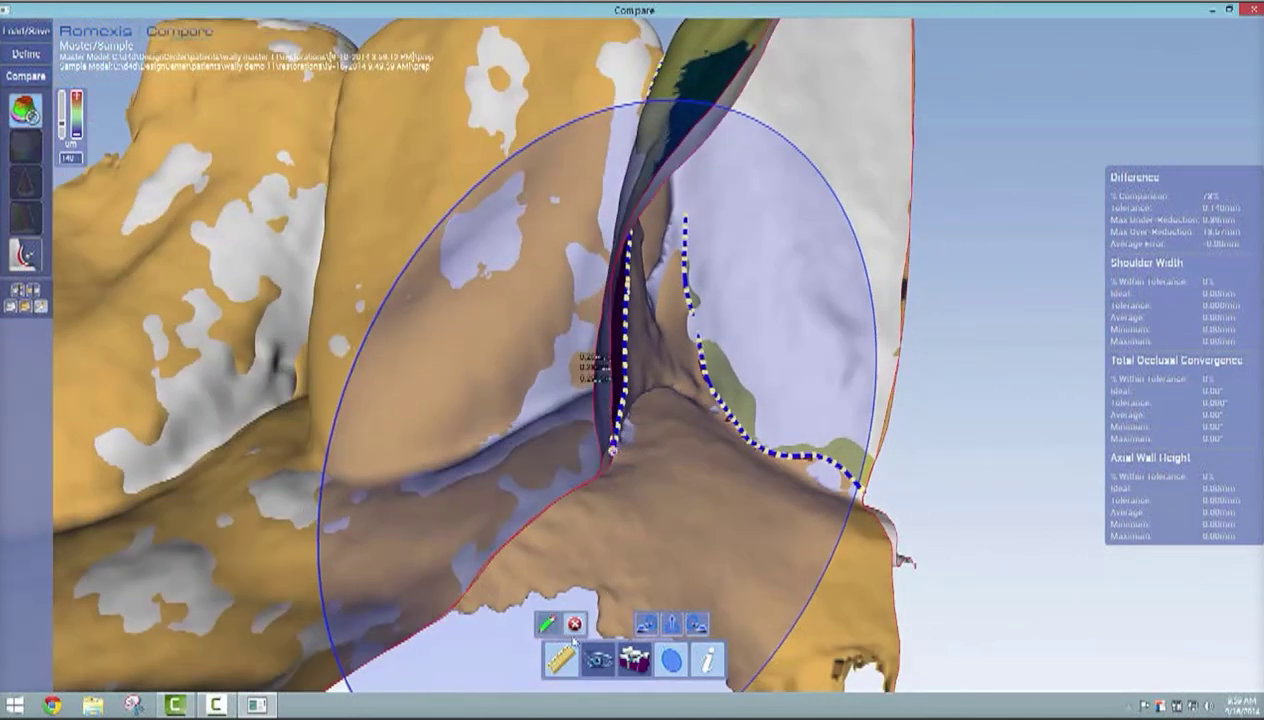
# Turn off the clipping plane and inspect the overlaid master and sample color map around tooth 11.
pyautogui.click(666, 664)
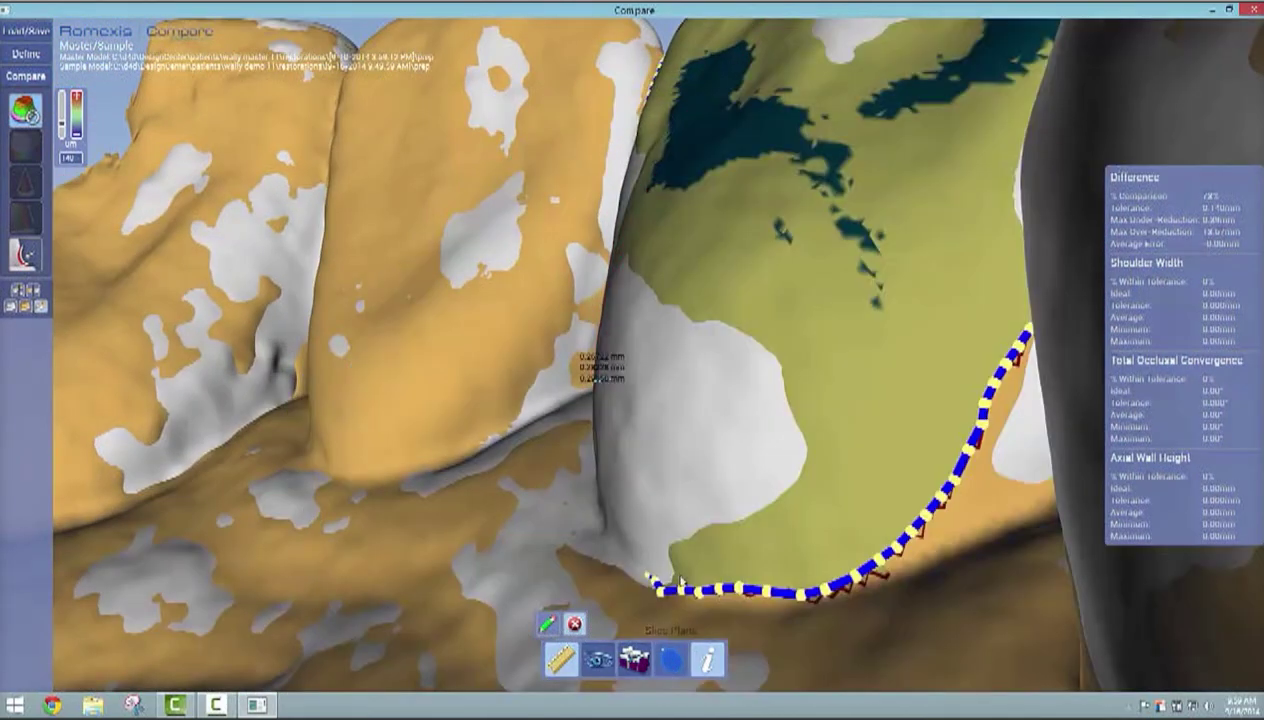
pyautogui.moveTo(681, 581); pyautogui.dragTo(805, 491, button='middle')
pyautogui.scroll(4, 793, 488)
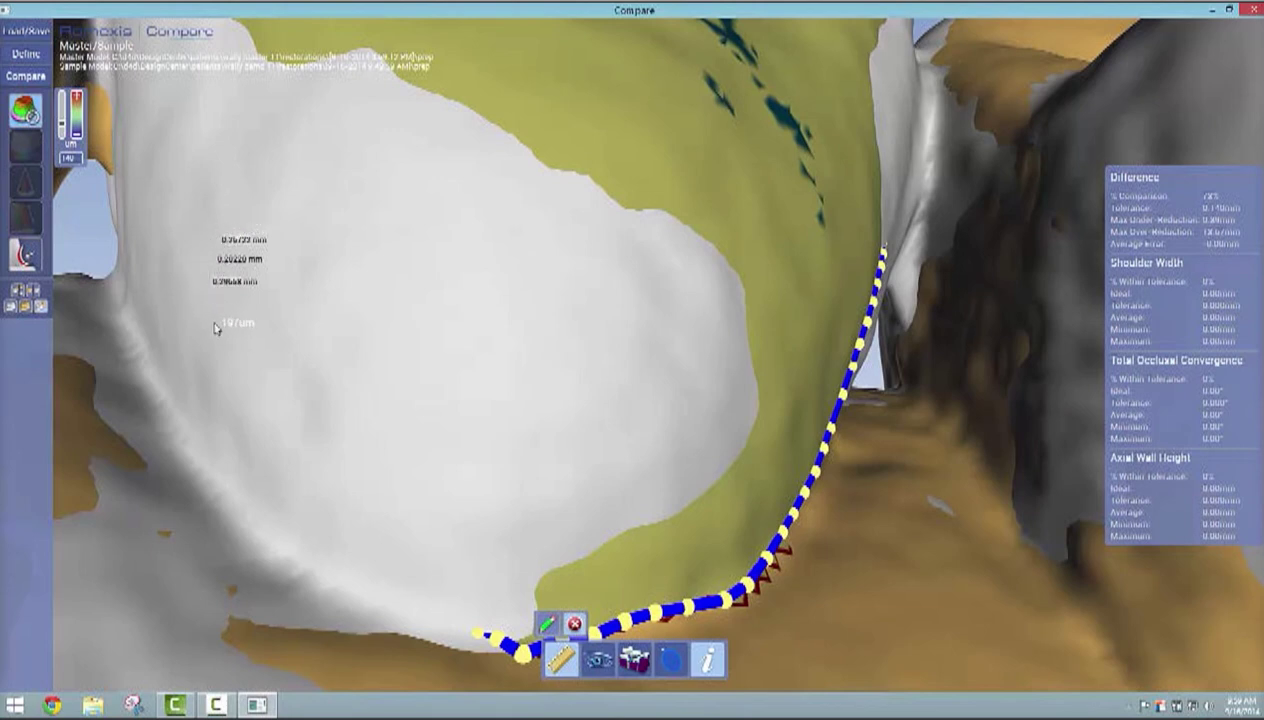
pyautogui.scroll(-8, 235, 311)
pyautogui.moveTo(459, 247); pyautogui.dragTo(444, 314, button='right')
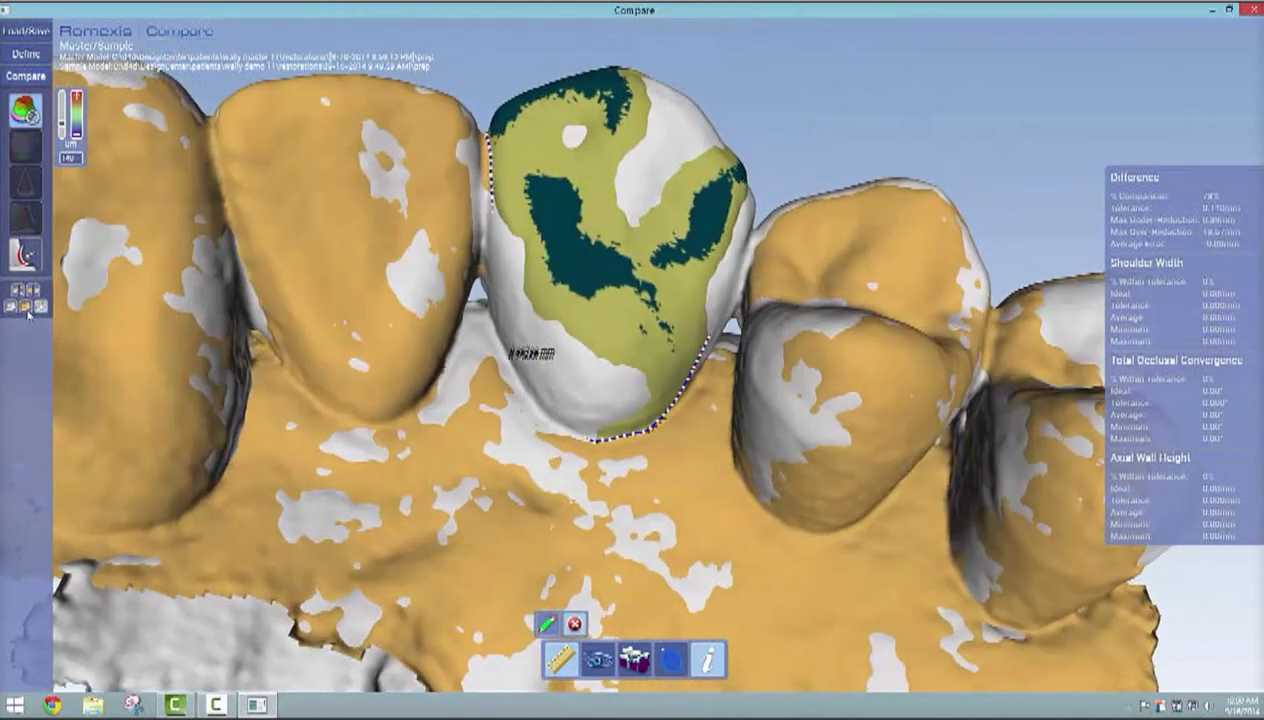
# Show only the sample model and orient it to a close-up of tooth 11's color map.
pyautogui.click(28, 313)
pyautogui.scroll(5, 732, 394)
pyautogui.moveTo(711, 421); pyautogui.dragTo(708, 408, button='right')
pyautogui.moveTo(568, 440); pyautogui.dragTo(383, 337, button='right')
pyautogui.moveTo(782, 372); pyautogui.dragTo(788, 392)
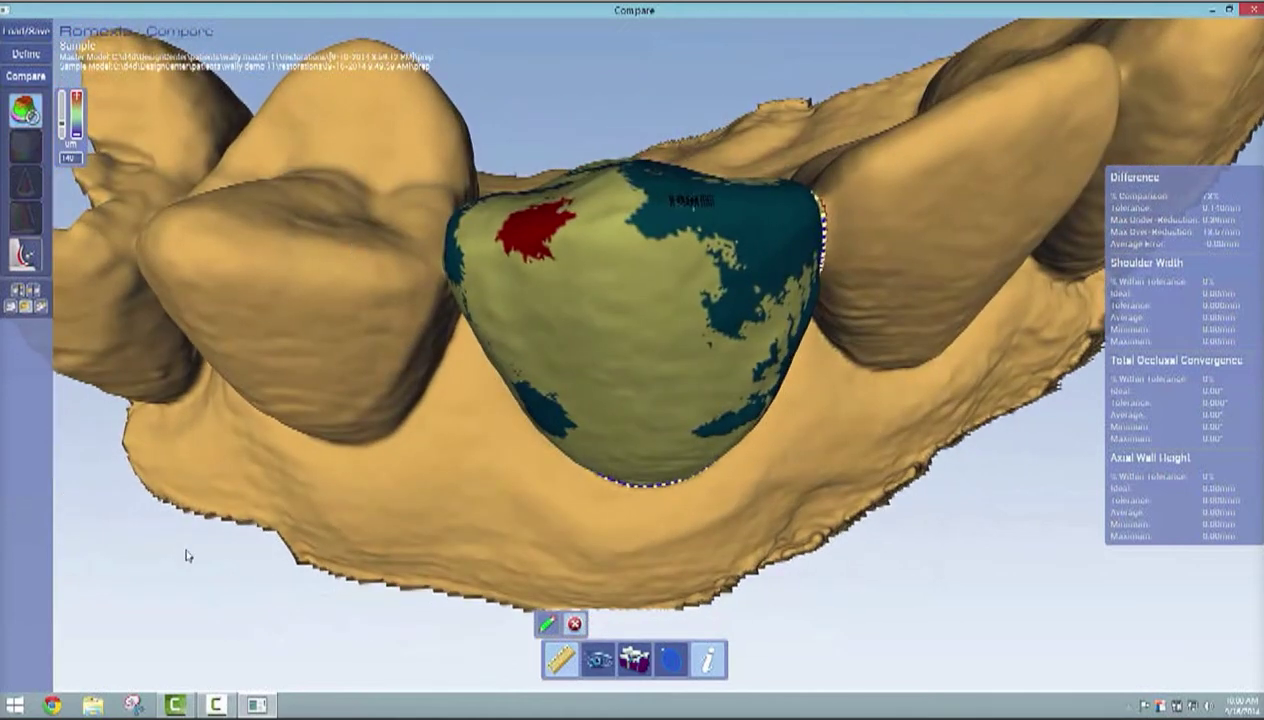
# Capture the comparison view with Snipping Tool, handwrite a name on it, and save it over the existing epic 11 PNG in the Snips folder.
pyautogui.click(135, 708)
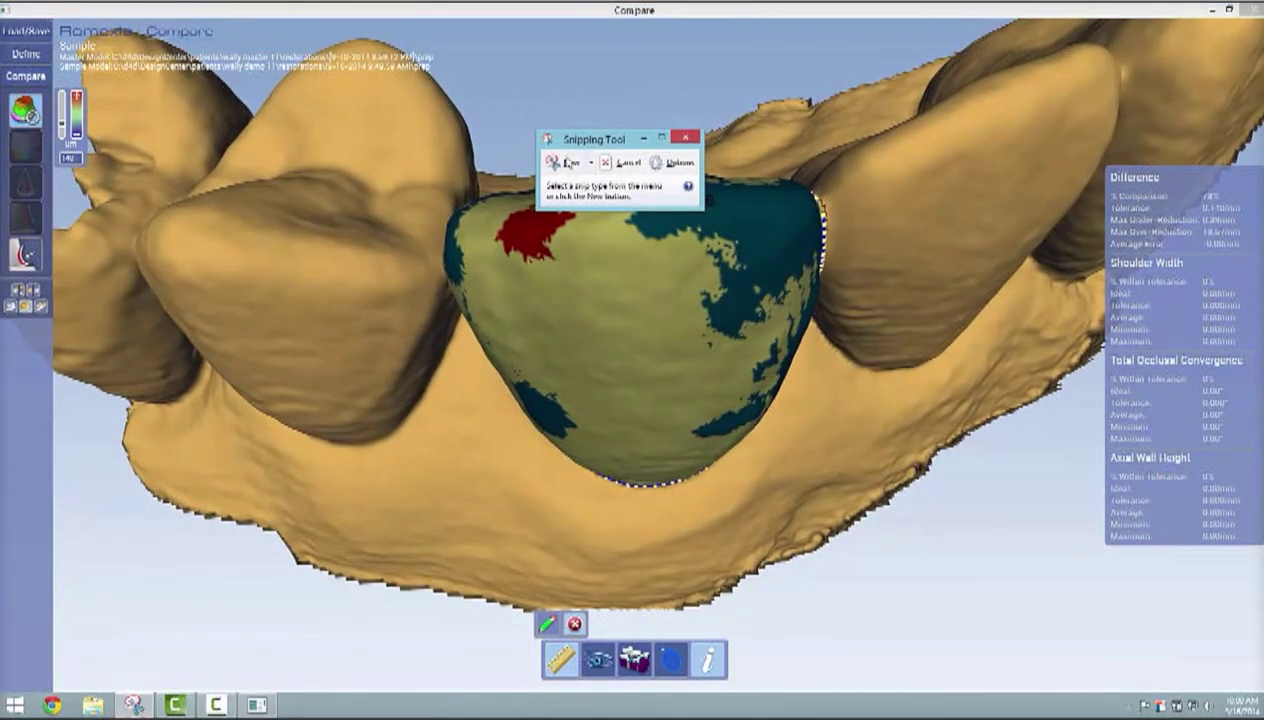
pyautogui.click(567, 162)
pyautogui.moveTo(56, 20); pyautogui.dragTo(1248, 690)
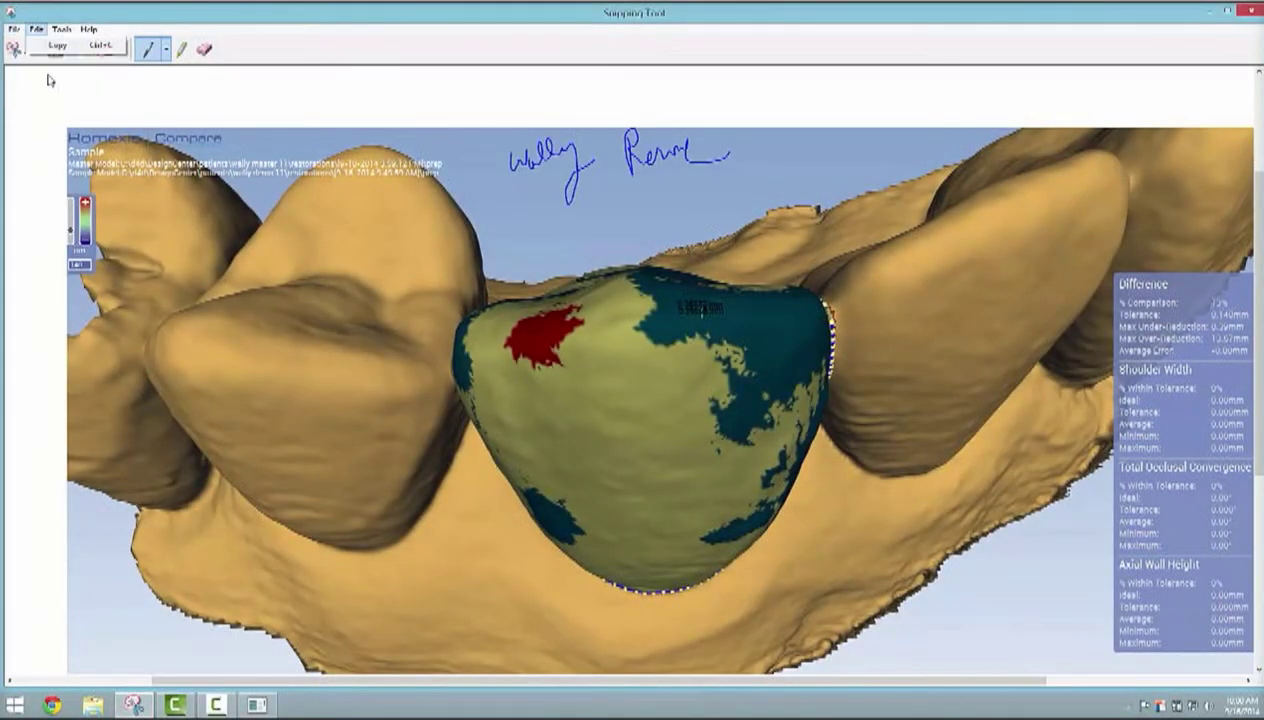
pyautogui.moveTo(16, 32)
pyautogui.click(17, 64)
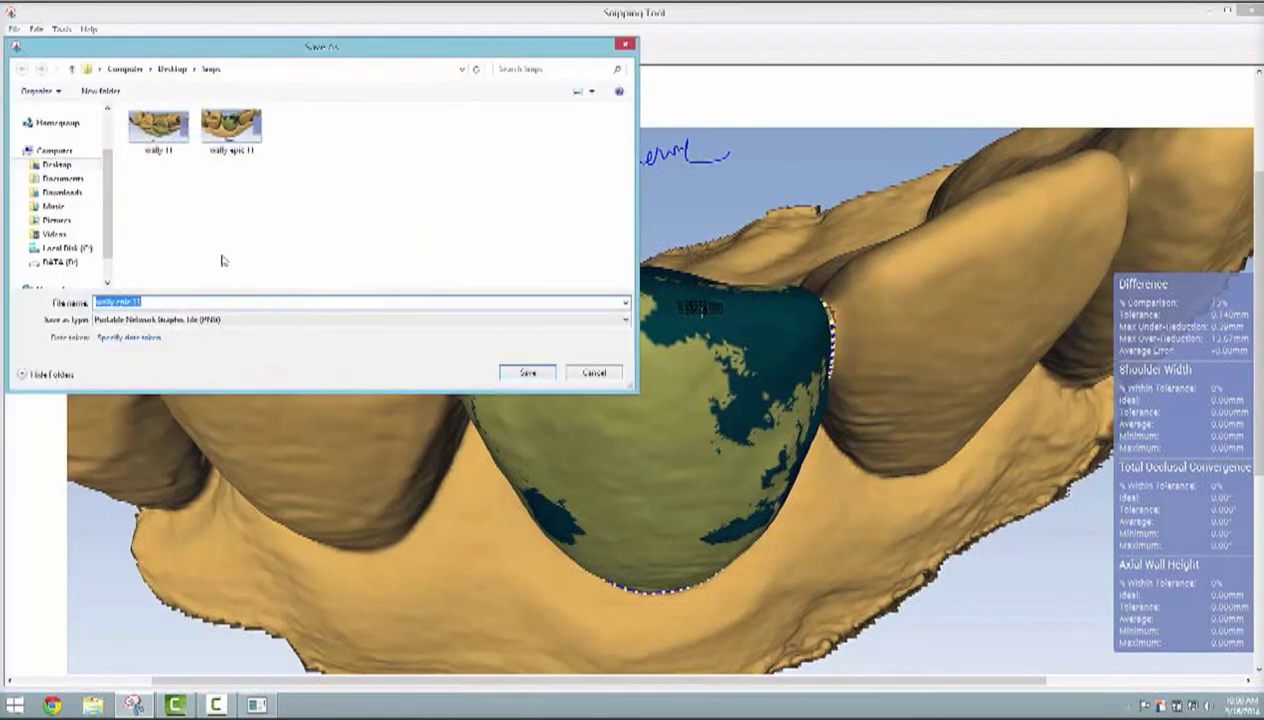
pyautogui.click(529, 373)
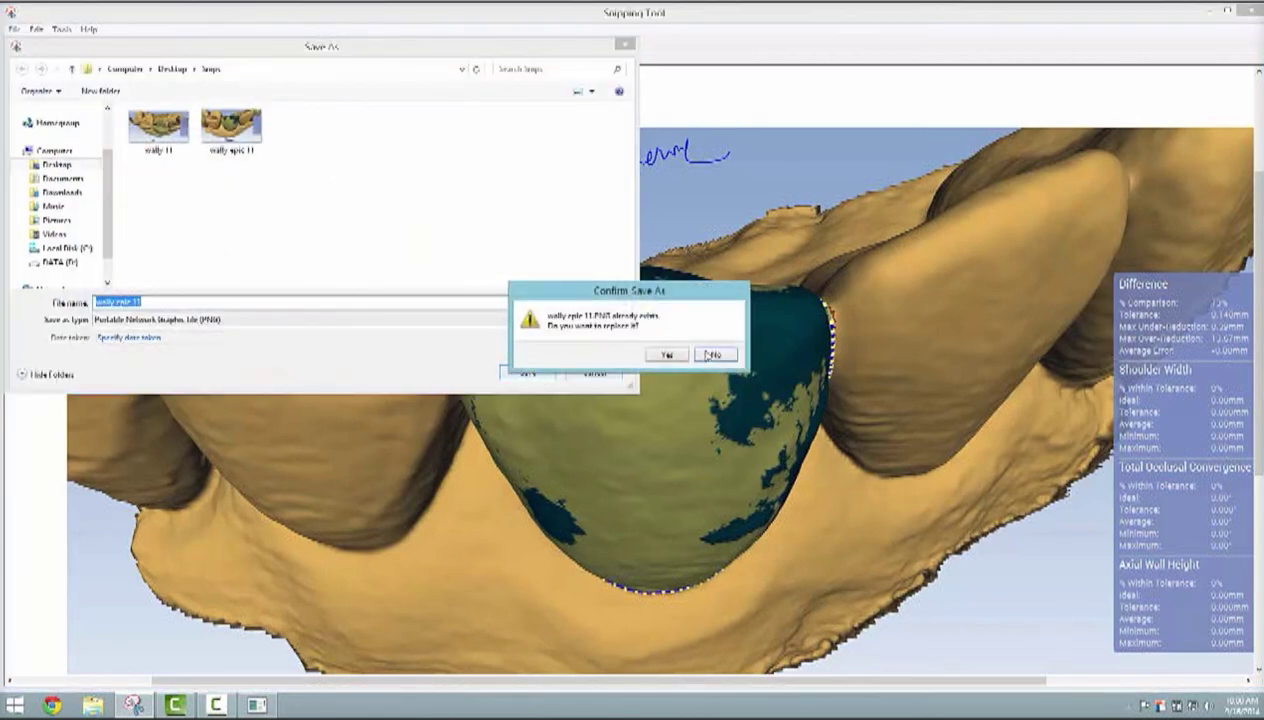
pyautogui.click(666, 355)
pyautogui.click(1251, 10)
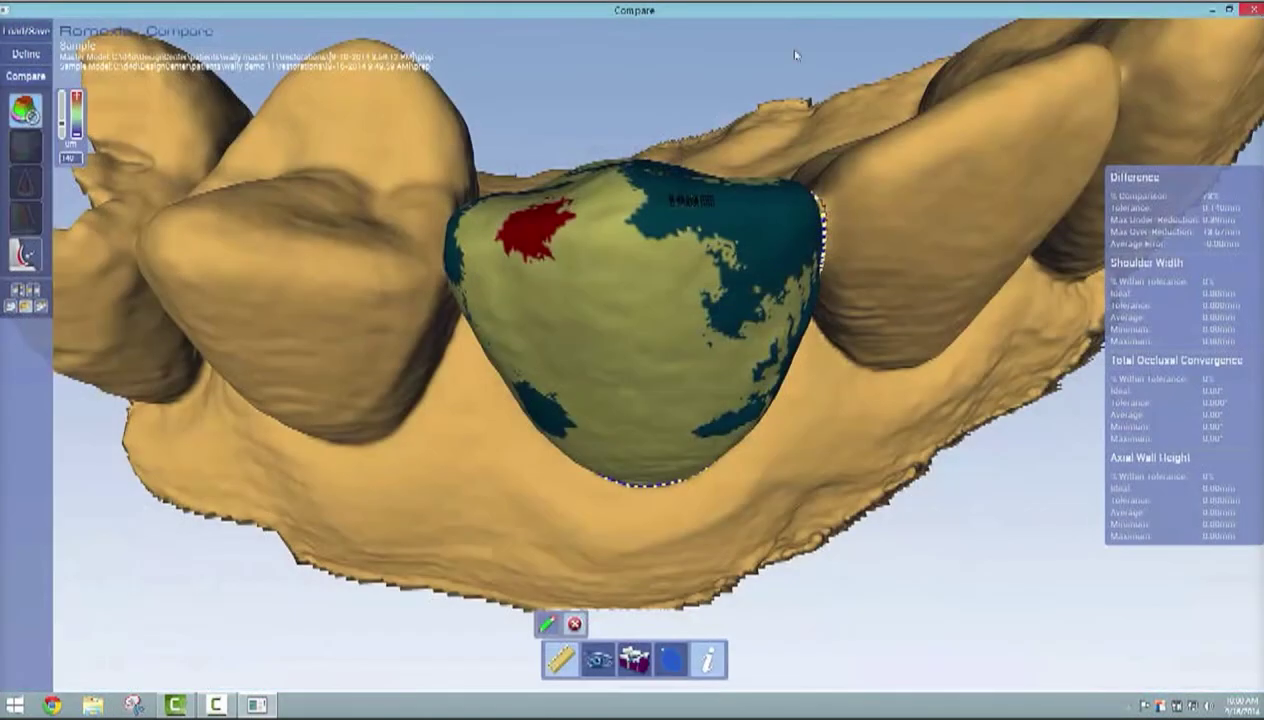
# Load the prep scan from the restorations folder of the patient folder "bad" as the new sample model.
pyautogui.click(21, 35)
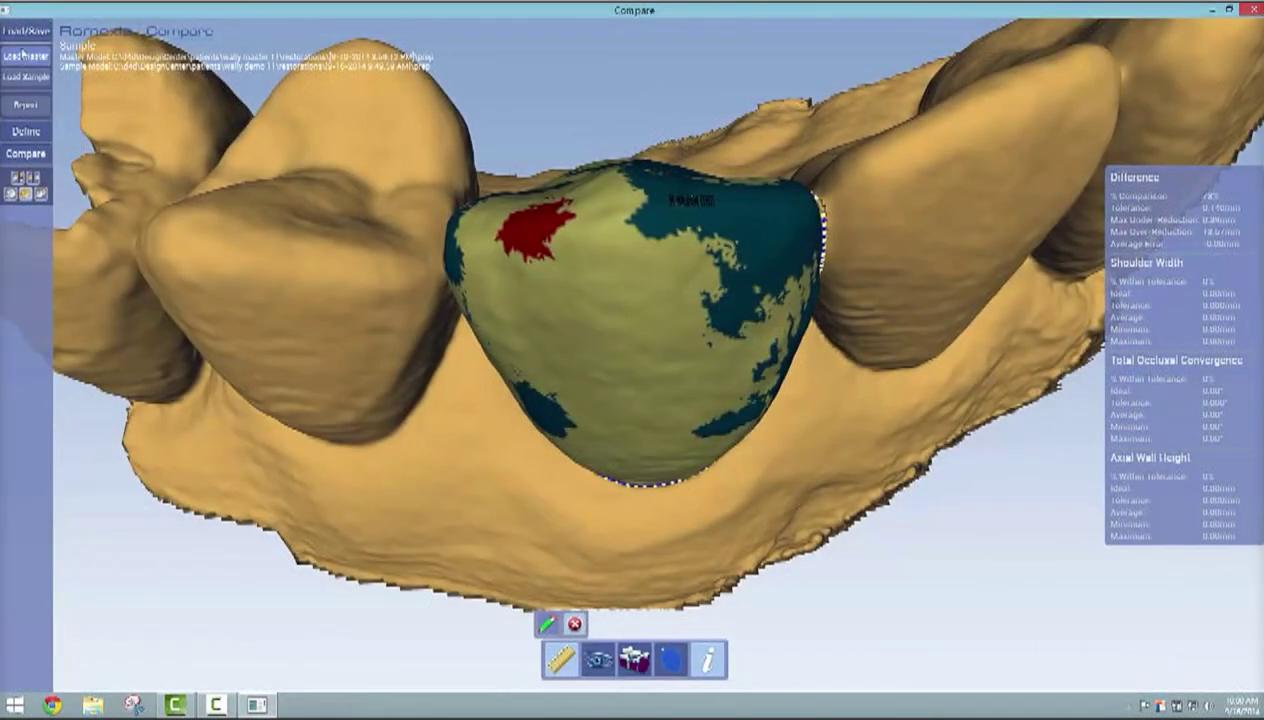
pyautogui.click(25, 52)
pyautogui.click(616, 26)
pyautogui.click(25, 76)
pyautogui.click(52, 111)
pyautogui.doubleClick(198, 175)
pyautogui.doubleClick(172, 113)
pyautogui.doubleClick(174, 114)
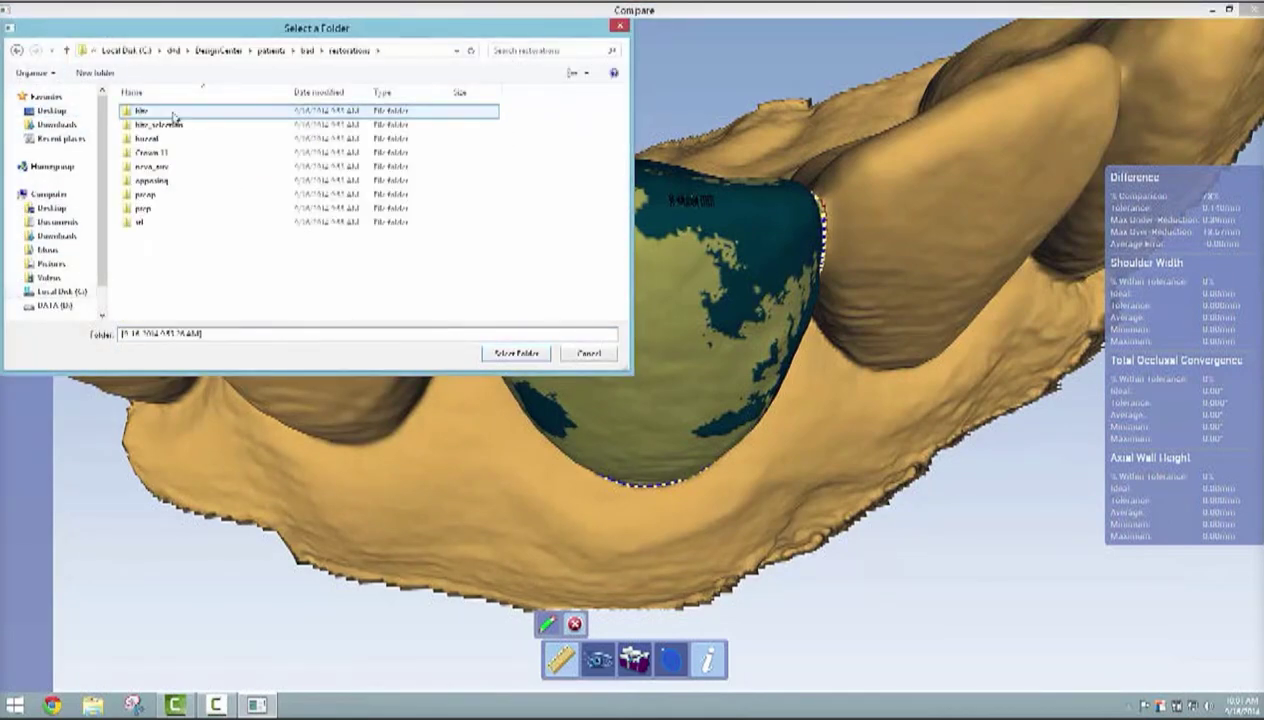
pyautogui.doubleClick(165, 208)
pyautogui.click(516, 353)
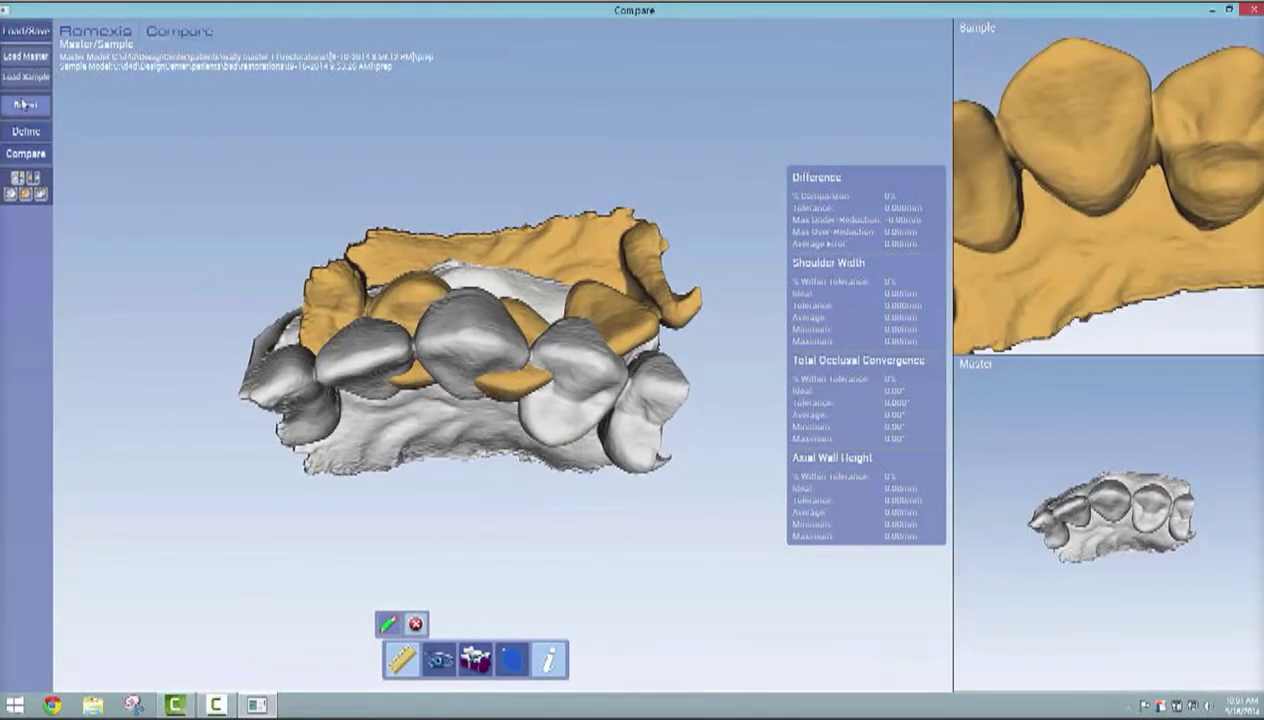
# Align the master model with the newly loaded sample and check how the two arches overlap.
pyautogui.click(25, 104)
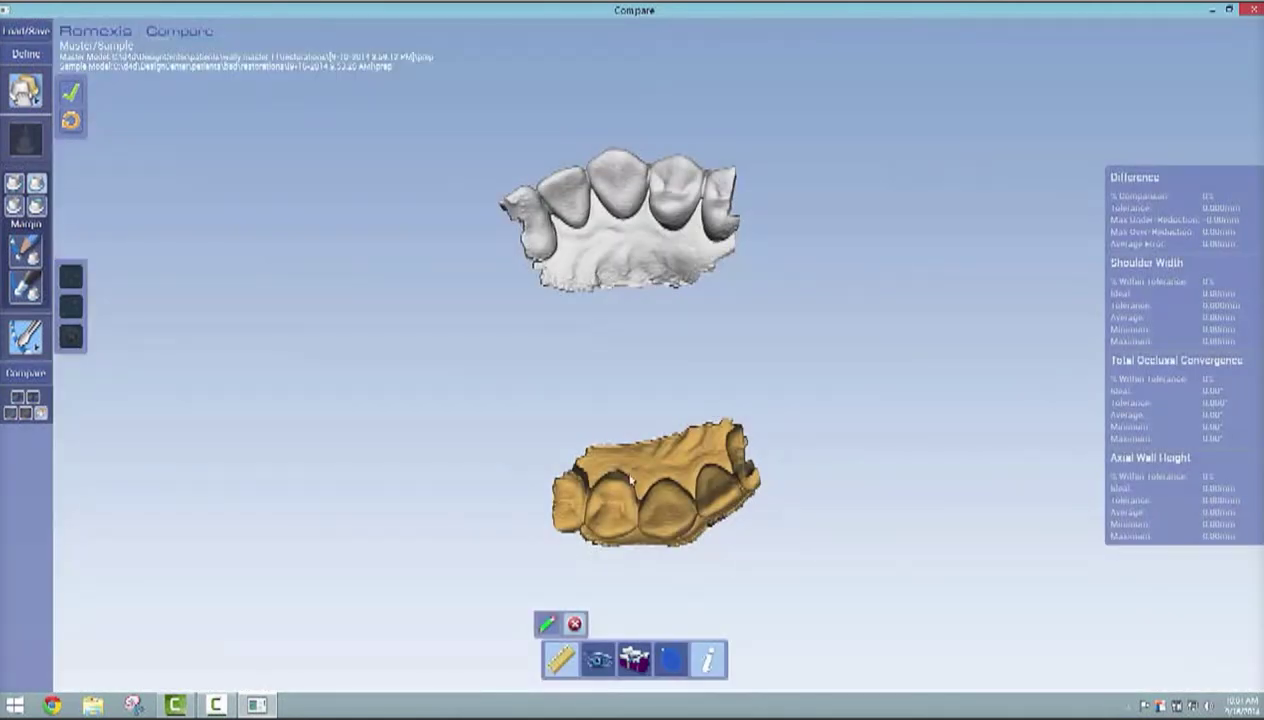
pyautogui.moveTo(599, 187); pyautogui.dragTo(664, 481)
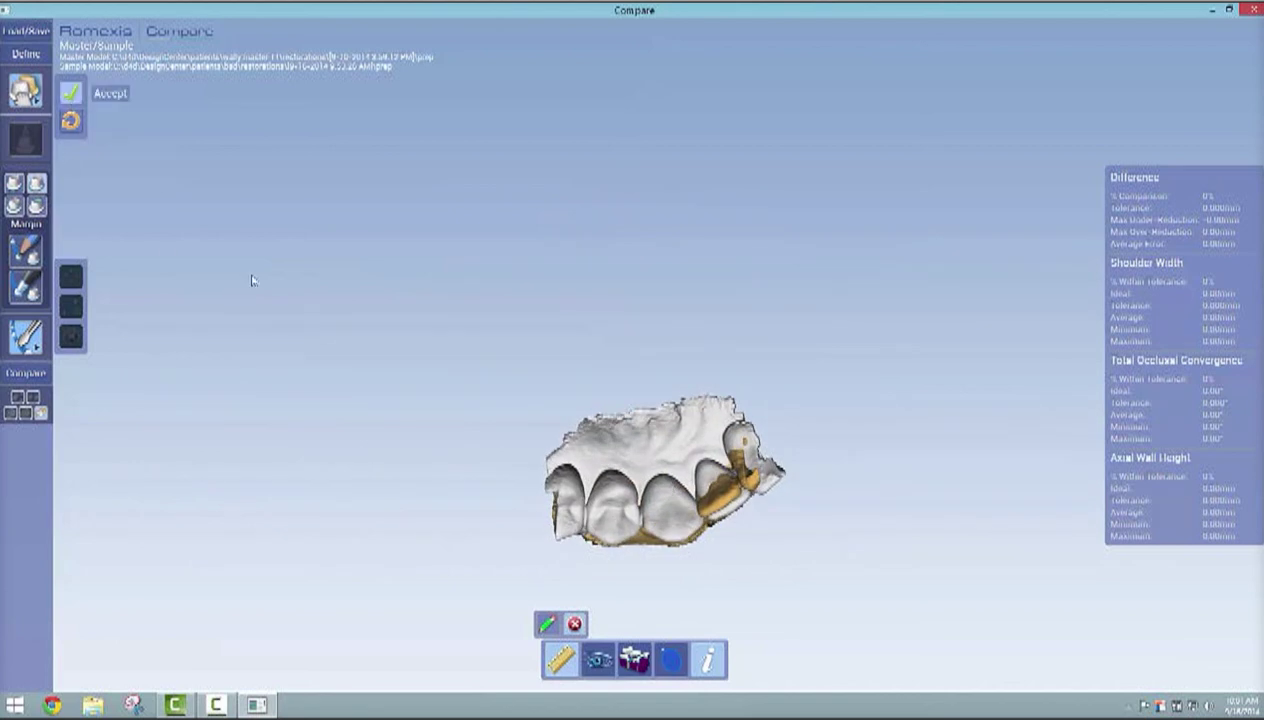
pyautogui.moveTo(677, 553); pyautogui.dragTo(645, 469, button='right')
pyautogui.scroll(3, 635, 474)
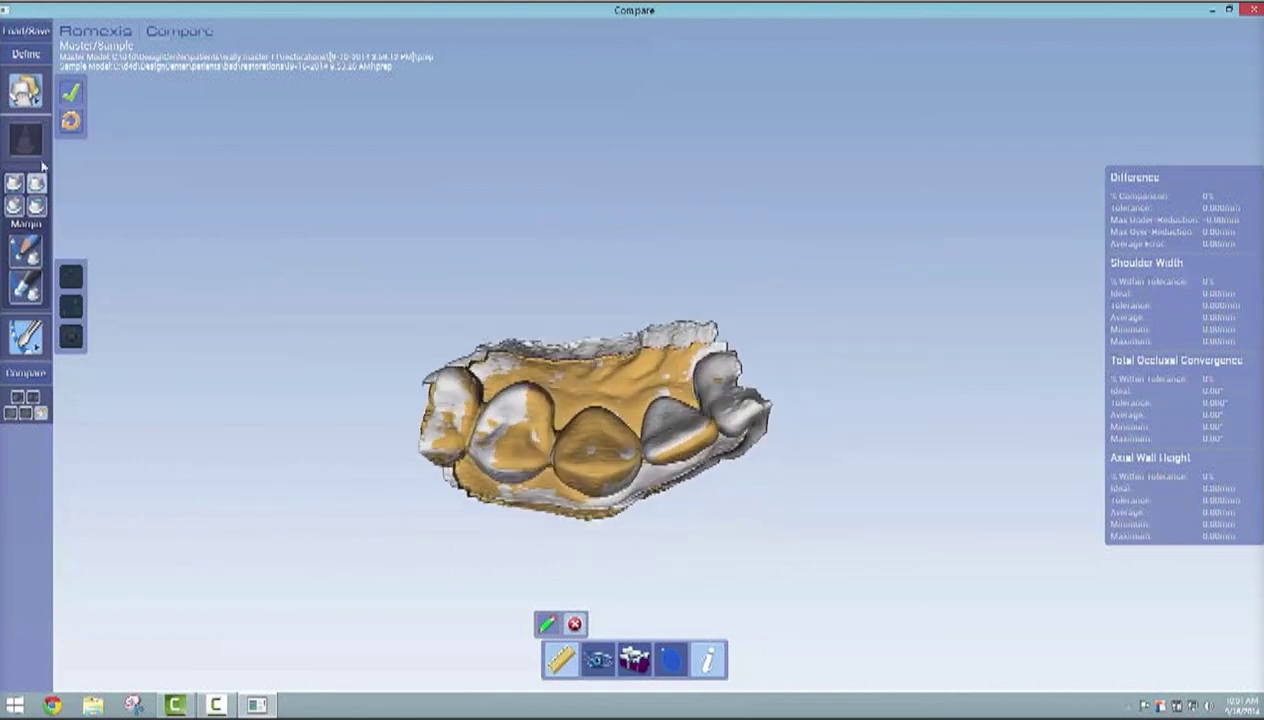
# Show only the sample and trace a closed margin curve around tooth 11, with the red surface coloring turned on.
pyautogui.click(34, 373)
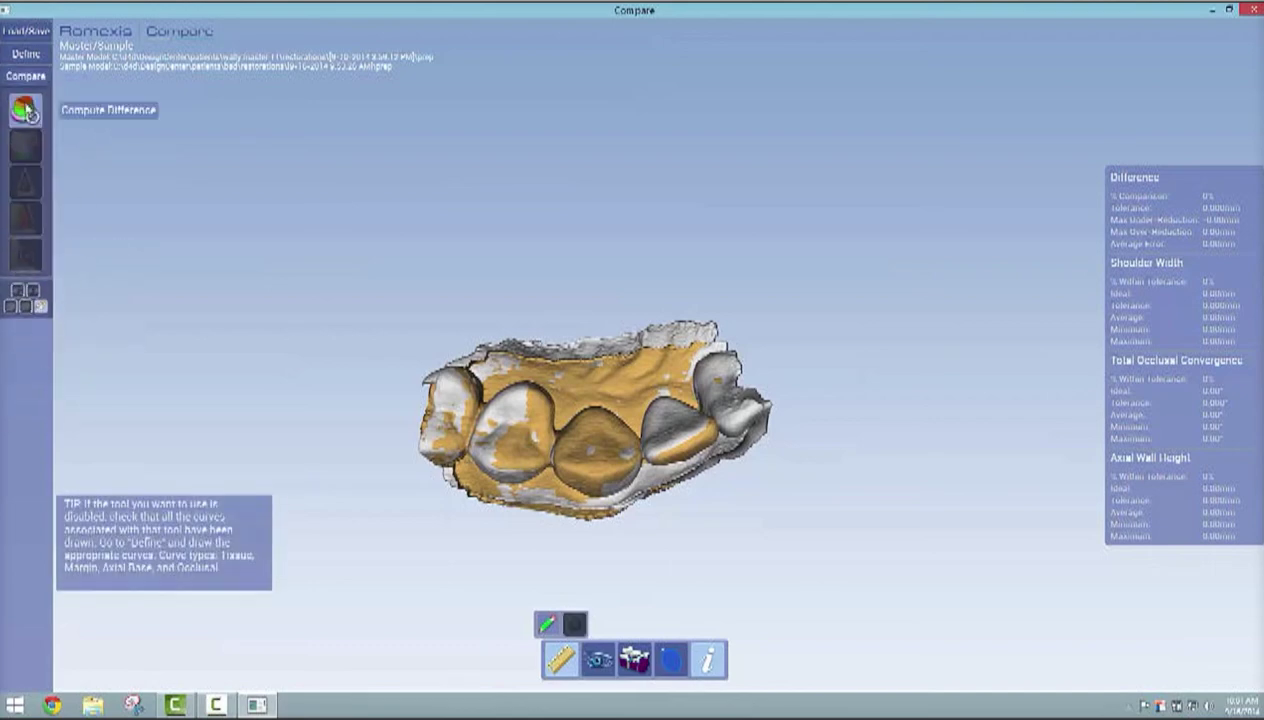
pyautogui.click(34, 57)
pyautogui.click(30, 283)
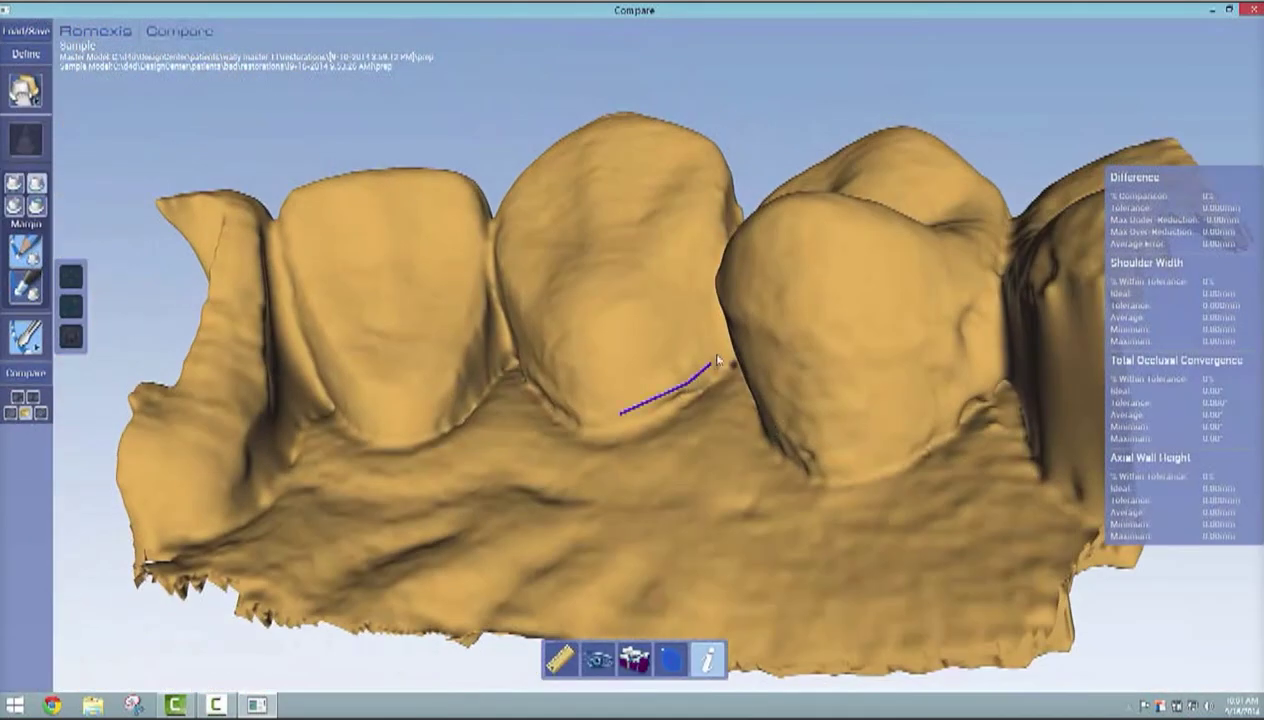
pyautogui.moveTo(717, 359); pyautogui.dragTo(725, 344, button='right')
pyautogui.click(724, 342)
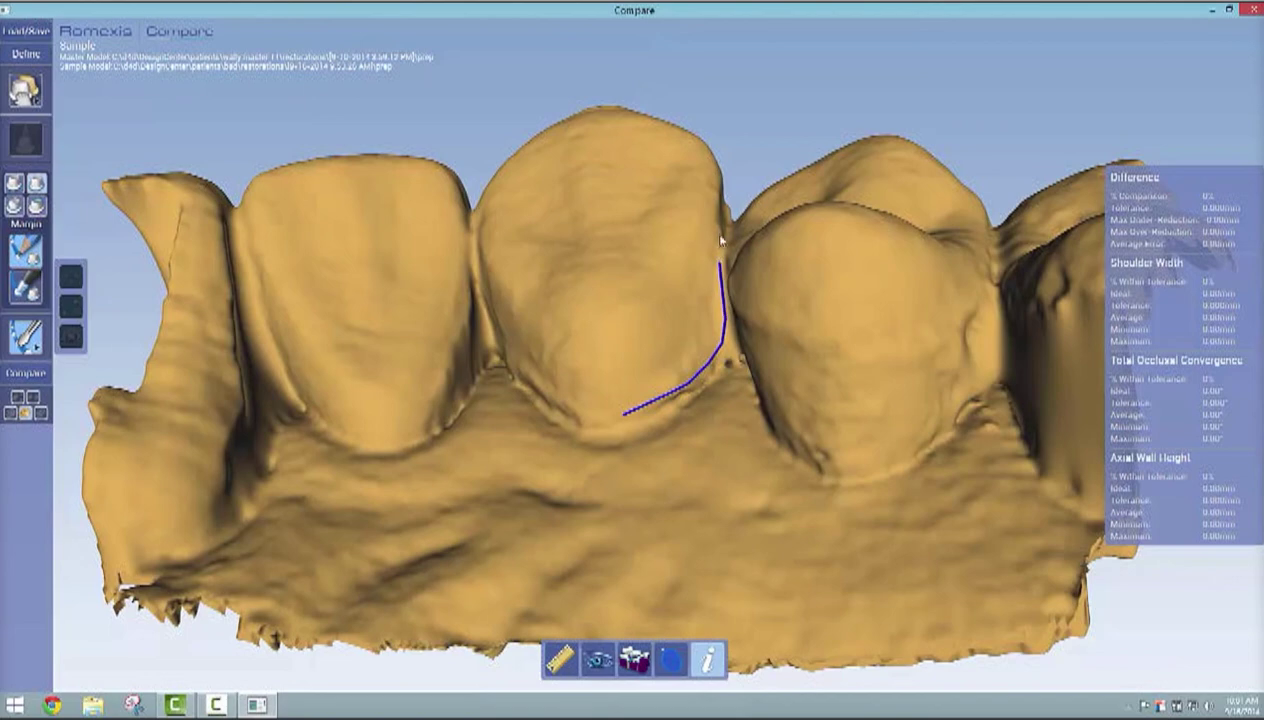
pyautogui.moveTo(722, 239); pyautogui.dragTo(725, 329, button='right')
pyautogui.click(769, 190)
pyautogui.moveTo(769, 190); pyautogui.dragTo(739, 206, button='right')
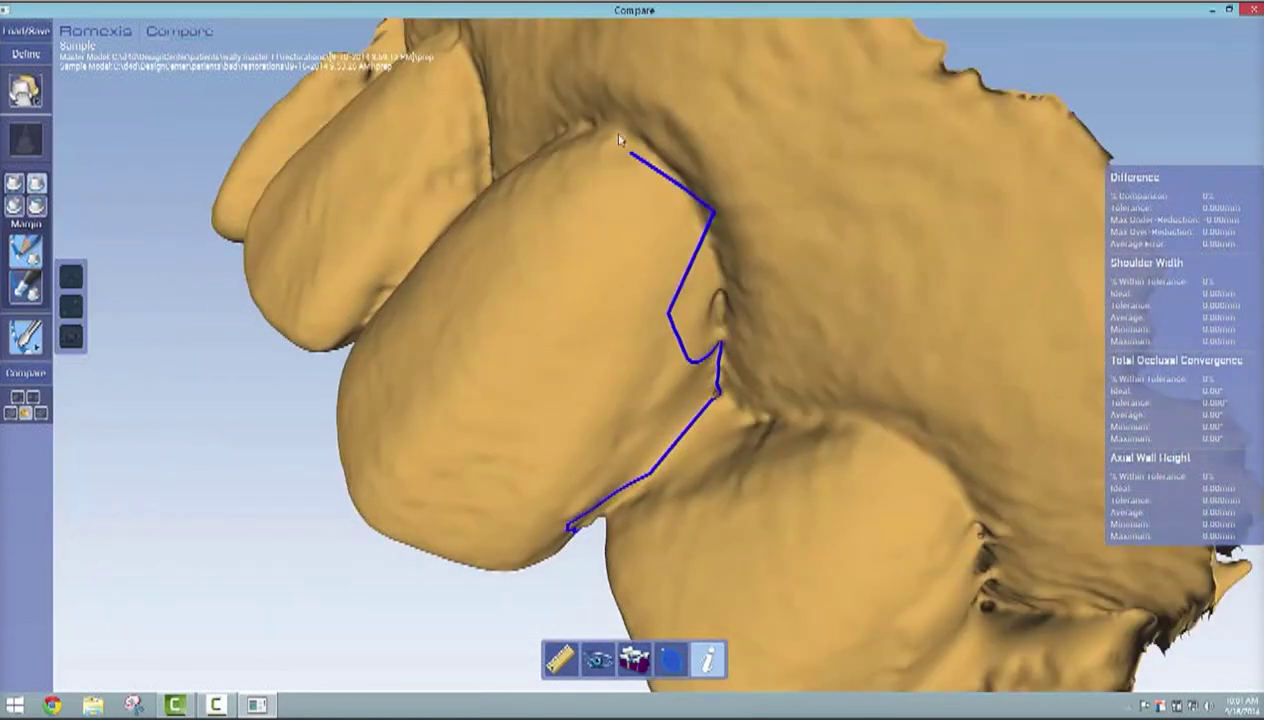
pyautogui.click(632, 655)
pyautogui.moveTo(669, 508); pyautogui.dragTo(732, 198, button='right')
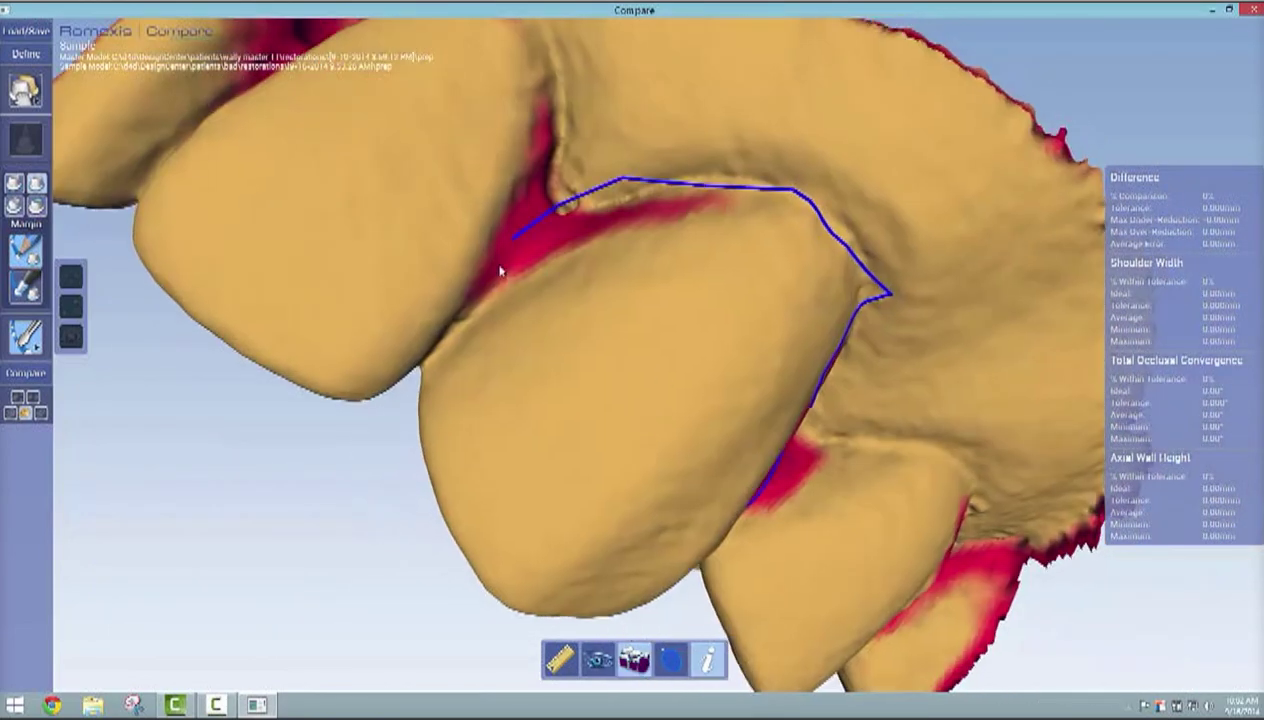
pyautogui.moveTo(499, 284); pyautogui.dragTo(686, 217, button='right')
pyautogui.doubleClick(686, 217)
pyautogui.moveTo(694, 372); pyautogui.dragTo(630, 343, button='right')
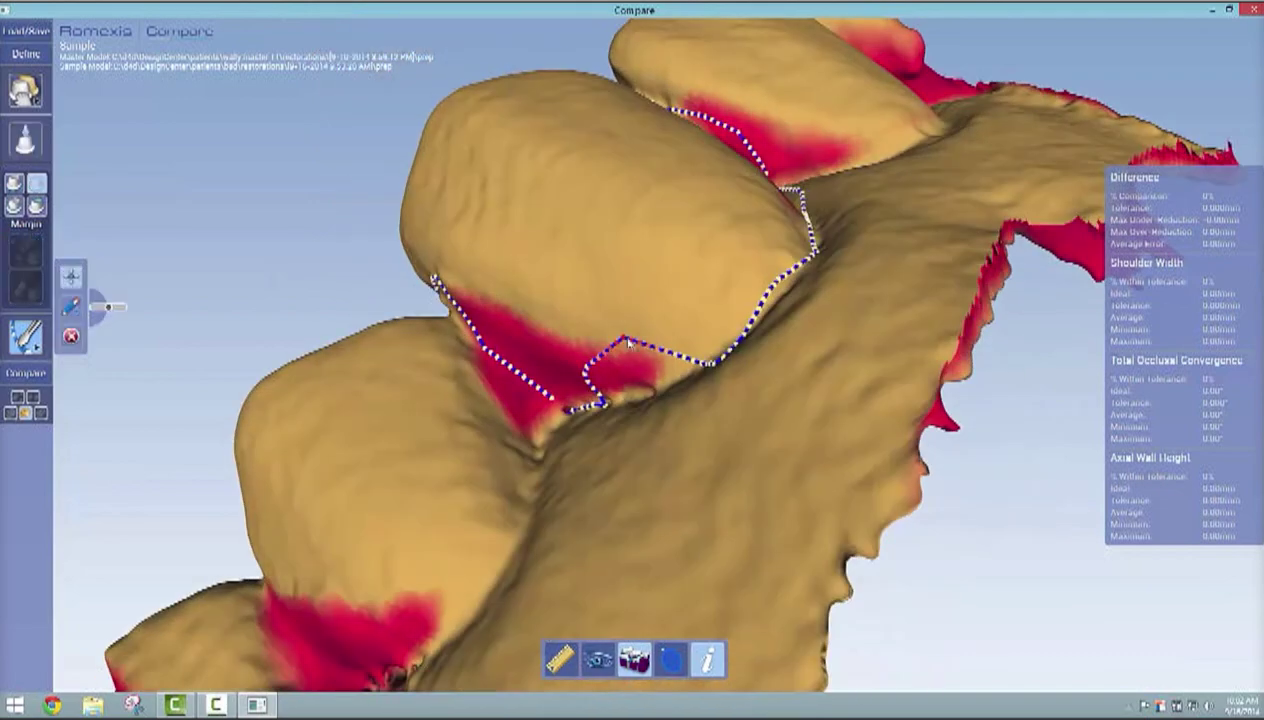
# Compute the difference of the bad sample's tooth 11 against the master and turn off the red surface coloring.
pyautogui.click(636, 670)
pyautogui.click(636, 670)
pyautogui.moveTo(780, 400); pyautogui.dragTo(731, 303, button='right')
pyautogui.moveTo(677, 271); pyautogui.dragTo(671, 308)
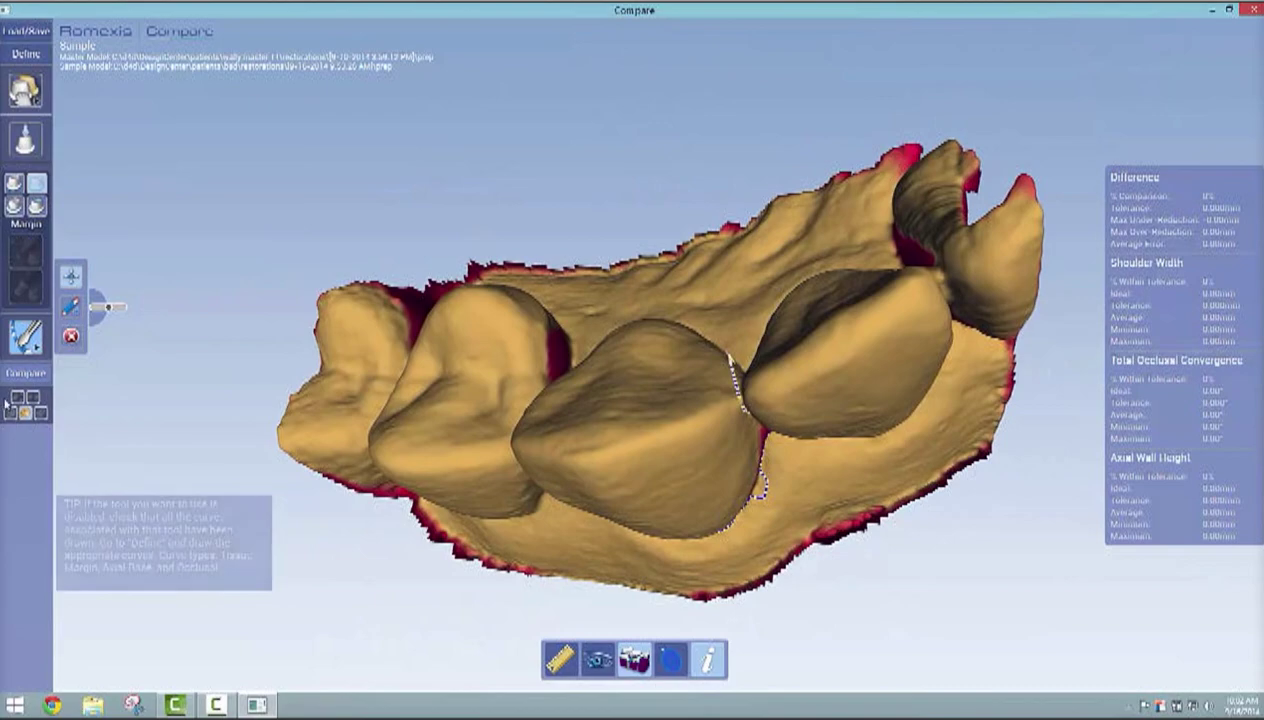
pyautogui.click(26, 373)
pyautogui.click(25, 110)
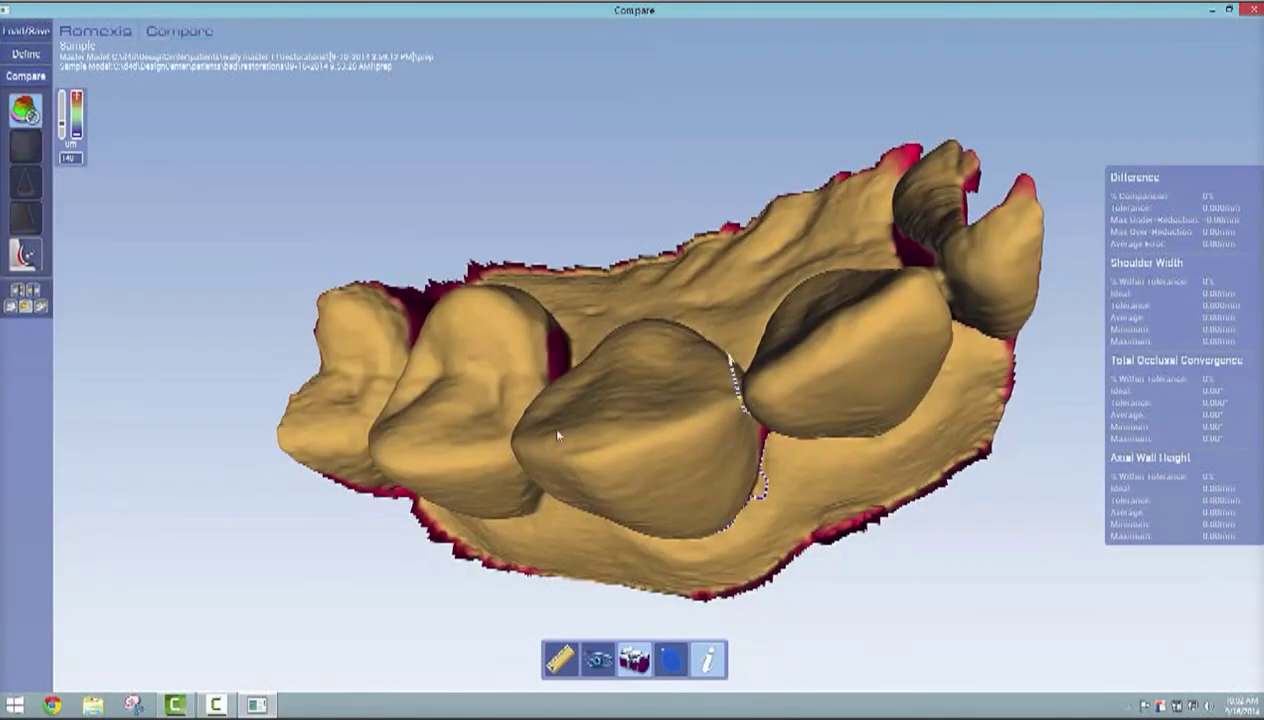
pyautogui.click(635, 661)
pyautogui.moveTo(638, 622); pyautogui.dragTo(565, 548, button='right')
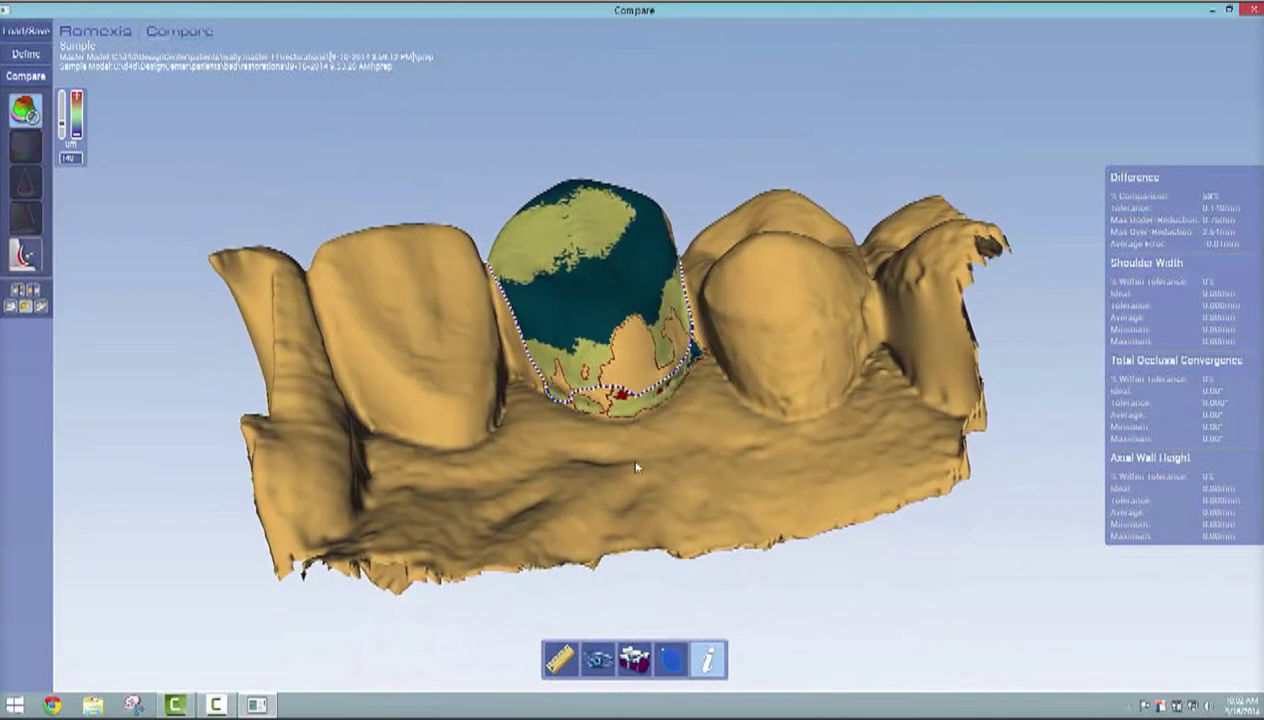
# Adjust the difference tolerance slightly and inspect the color map on the bad sample's tooth 11.
pyautogui.scroll(5, 565, 548)
pyautogui.moveTo(60, 118); pyautogui.dragTo(61, 122)
pyautogui.moveTo(520, 110); pyautogui.dragTo(543, 205, button='right')
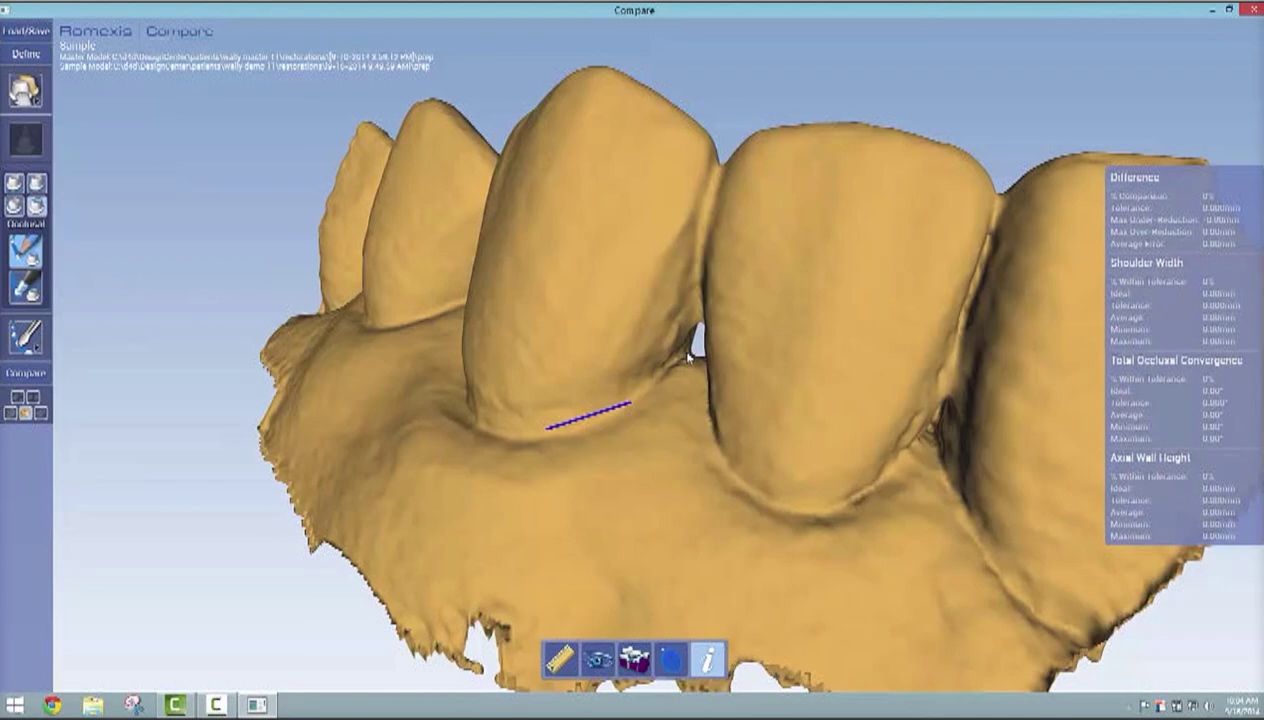
# Trace the gingival outline of tooth 11 on the demo 11 sample as an occlusal curve.
pyautogui.click(688, 353)
pyautogui.moveTo(688, 353); pyautogui.dragTo(653, 313, button='right')
pyautogui.click(669, 372)
pyautogui.click(653, 313)
pyautogui.click(582, 286)
pyautogui.click(530, 287)
pyautogui.moveTo(556, 285); pyautogui.dragTo(648, 281, button='right')
pyautogui.click(510, 307)
pyautogui.scroll(2, 648, 281)
pyautogui.moveTo(519, 528); pyautogui.dragTo(807, 385, button='right')
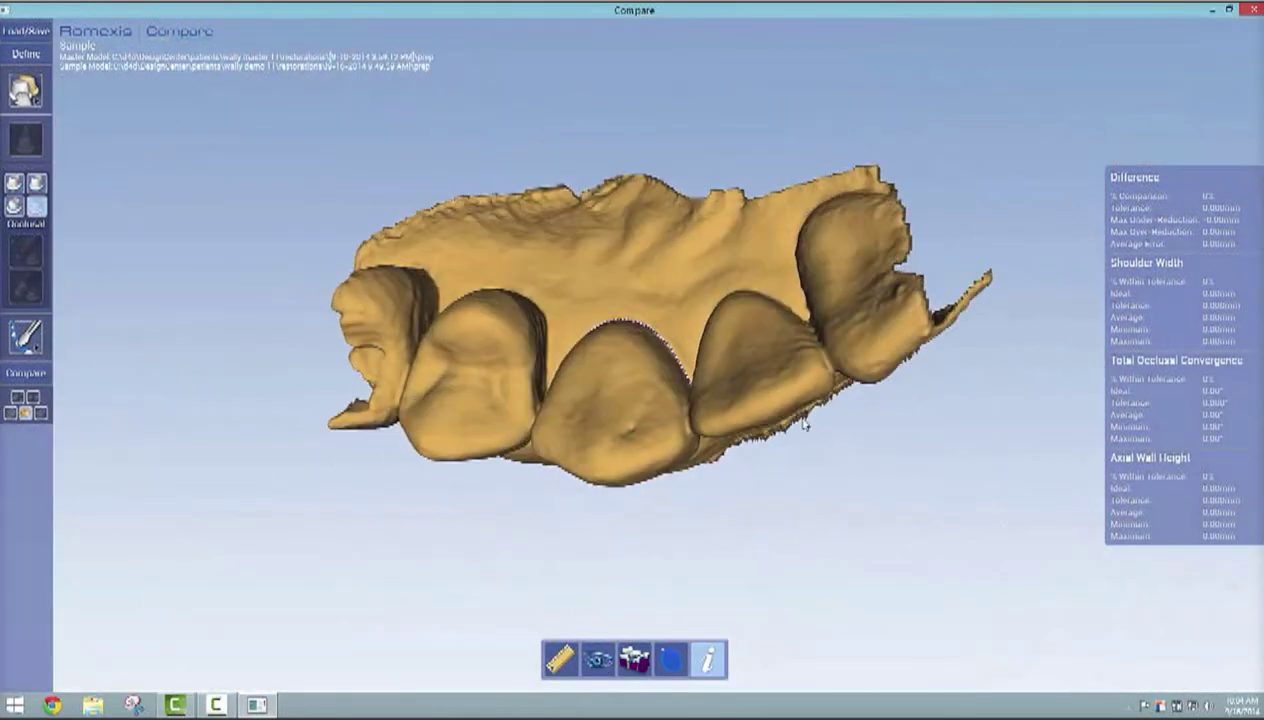
# Compute the demo 11 sample's difference from the master and examine the whole arch's color map at several tolerance settings.
pyautogui.click(26, 372)
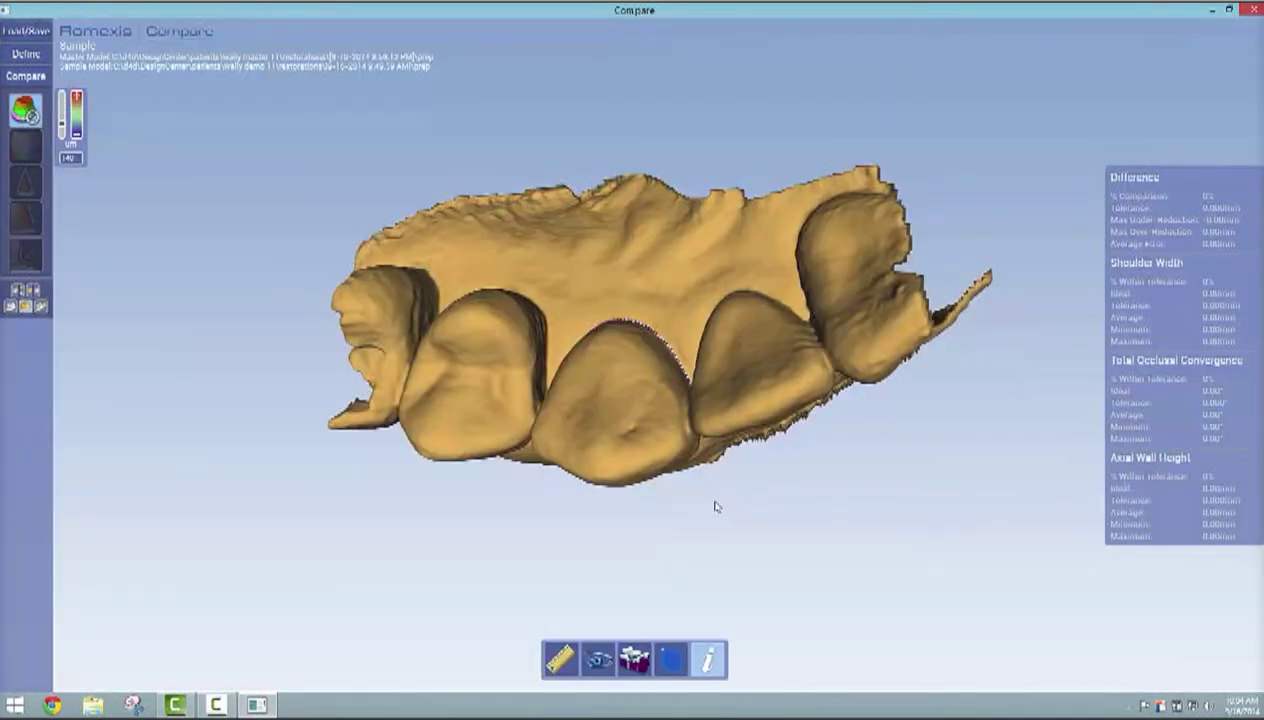
pyautogui.moveTo(715, 500); pyautogui.dragTo(884, 447, button='right')
pyautogui.scroll(3, 930, 415)
pyautogui.scroll(2, 1061, 360)
pyautogui.moveTo(1061, 360); pyautogui.dragTo(938, 424, button='right')
pyautogui.moveTo(62, 124); pyautogui.dragTo(71, 148)
pyautogui.moveTo(560, 345); pyautogui.dragTo(530, 248, button='right')
pyautogui.moveTo(64, 136); pyautogui.dragTo(66, 127)
pyautogui.moveTo(786, 348); pyautogui.dragTo(350, 300, button='right')
pyautogui.moveTo(62, 128); pyautogui.dragTo(62, 129)
pyautogui.moveTo(524, 346); pyautogui.dragTo(632, 190, button='right')
# Load the demo 11 preparation scan as the master model, so that master and sample are the same scan.
pyautogui.click(30, 35)
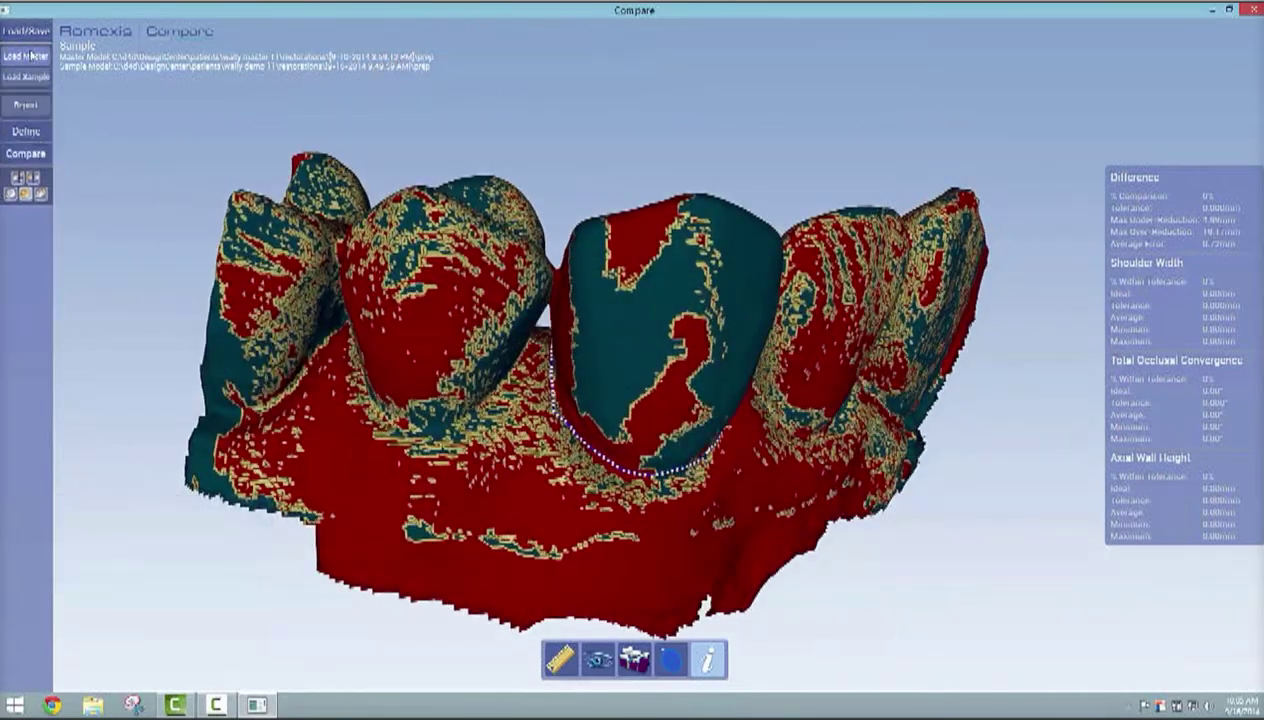
pyautogui.click(33, 77)
pyautogui.click(27, 77)
pyautogui.doubleClick(66, 51)
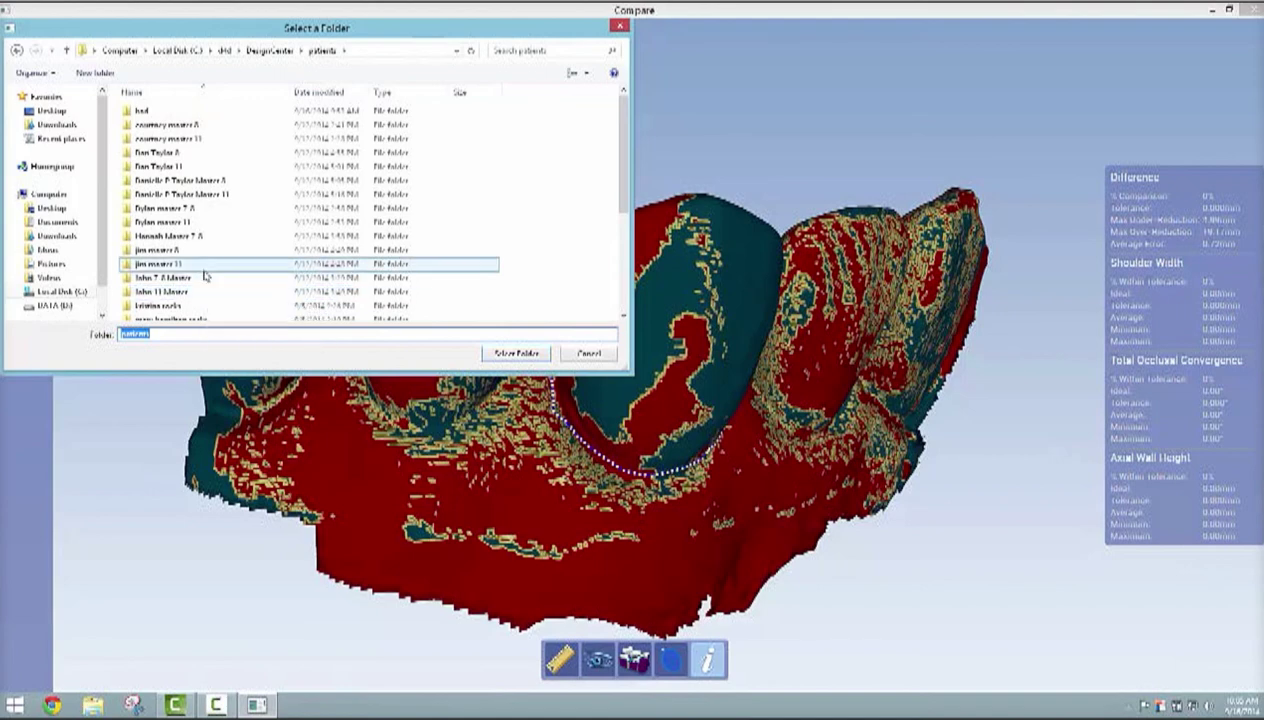
pyautogui.scroll(-2, 200, 230)
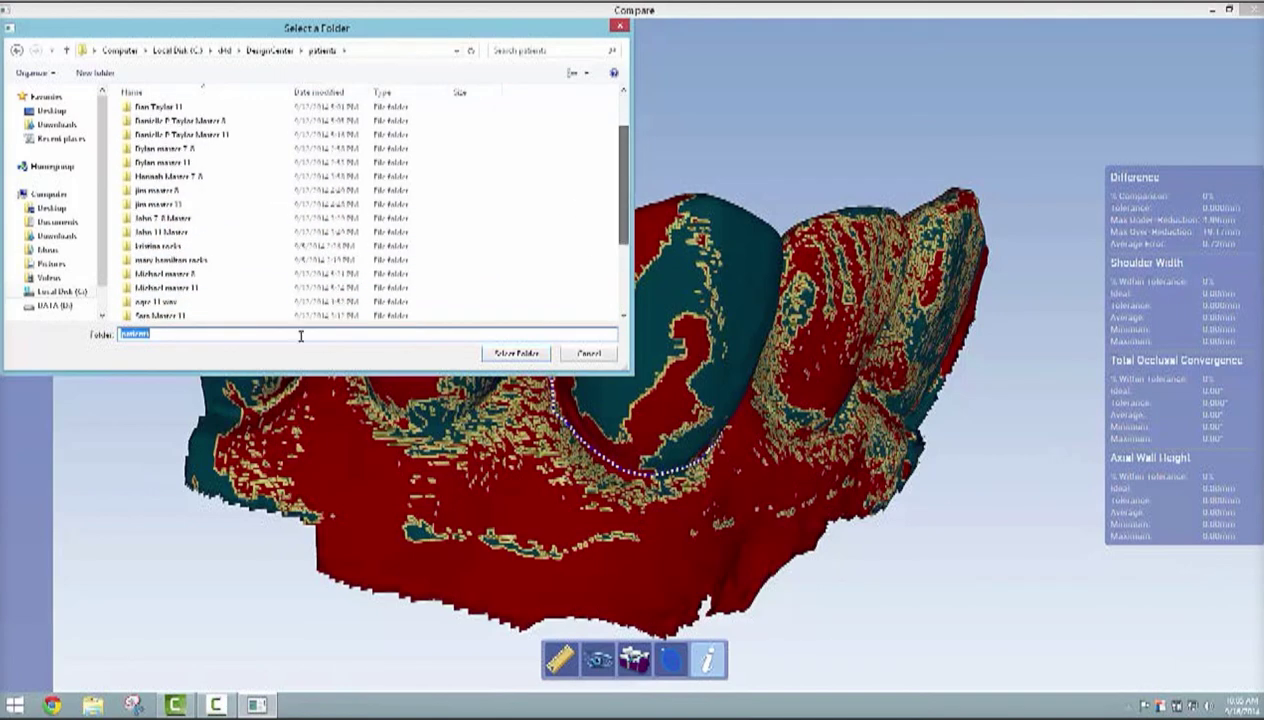
pyautogui.moveTo(621, 220); pyautogui.dragTo(621, 263)
pyautogui.doubleClick(200, 290)
pyautogui.doubleClick(177, 115)
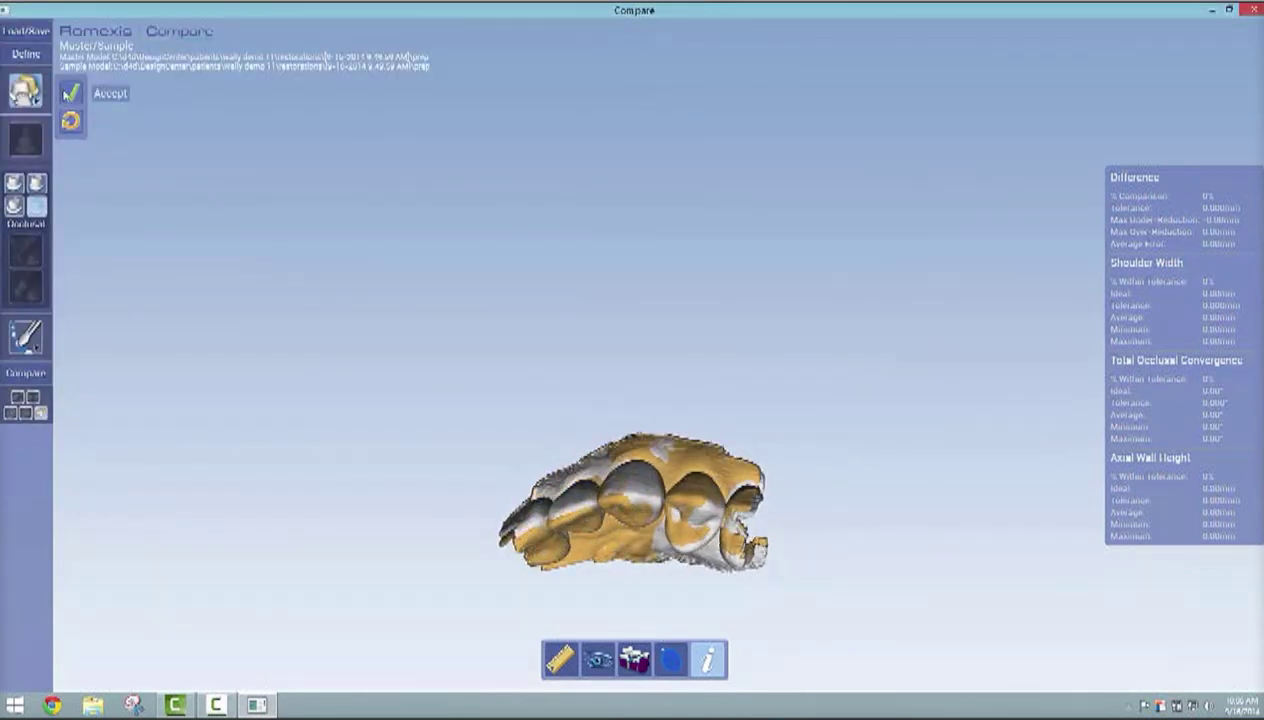
# Accept the alignment of the two demo 11 models and inspect their overlaid surfaces up close.
pyautogui.click(67, 95)
pyautogui.scroll(4, 610, 459)
pyautogui.moveTo(622, 484); pyautogui.dragTo(648, 442, button='right')
pyautogui.scroll(10, 647, 442)
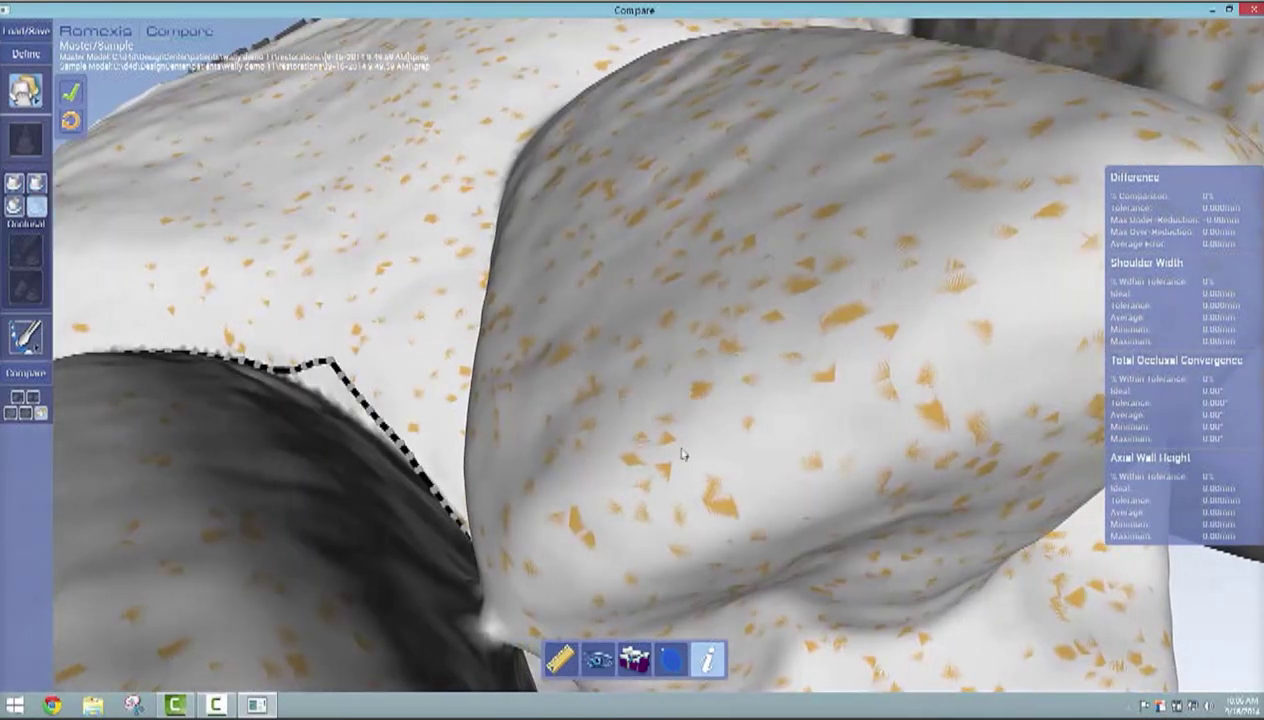
# Cut the overlaid master and sample with the slice plane and examine the cross-section through the teeth.
pyautogui.click(674, 659)
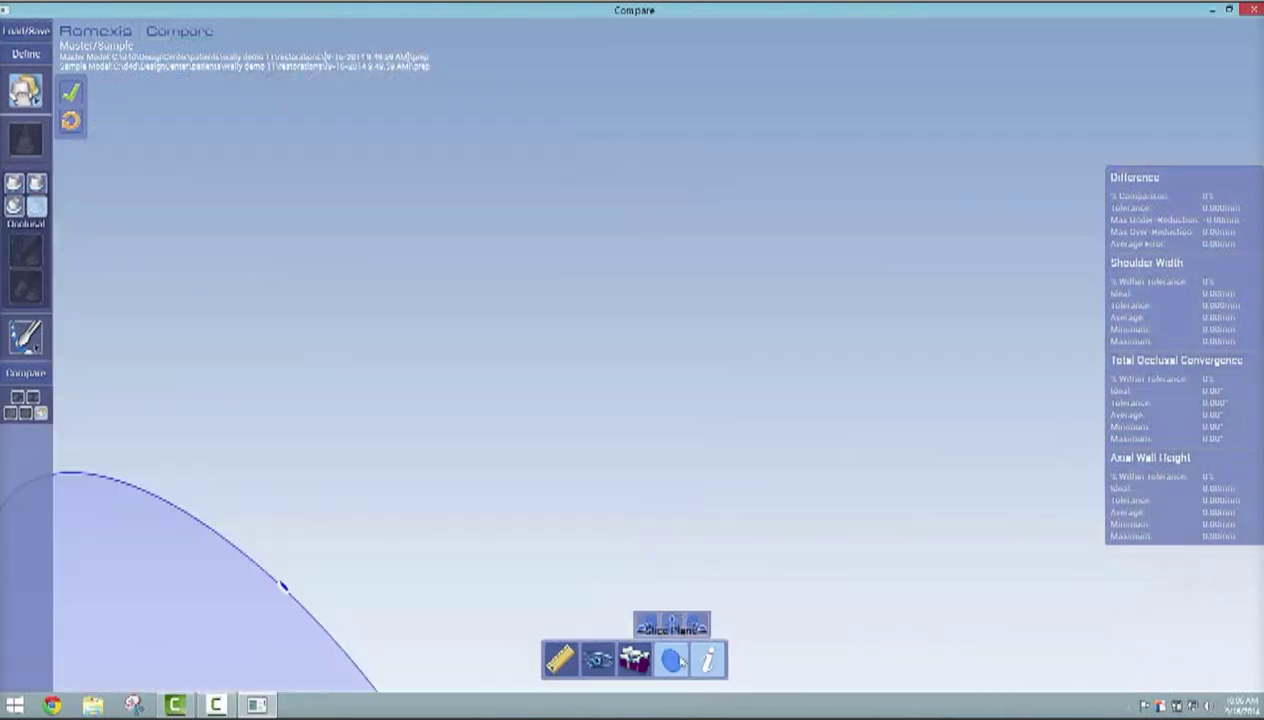
pyautogui.scroll(-5, 702, 491)
pyautogui.moveTo(702, 491); pyautogui.dragTo(525, 392, button='right')
pyautogui.scroll(8, 511, 390)
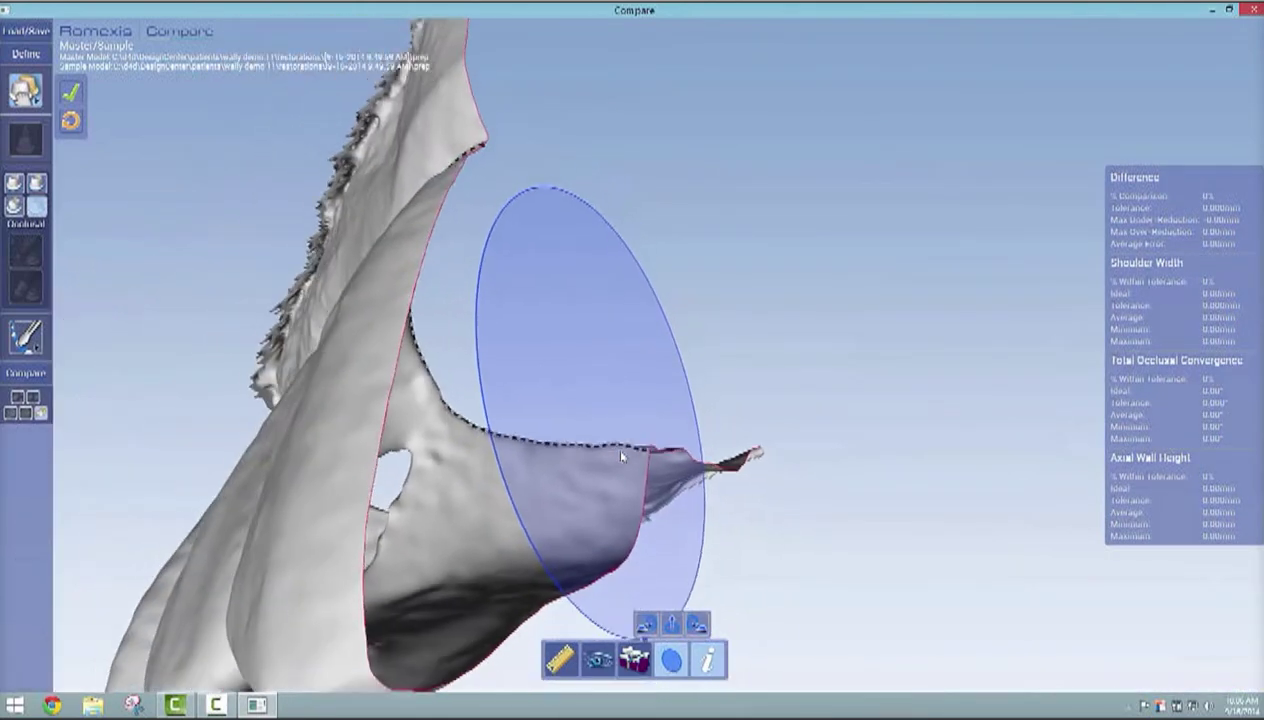
pyautogui.scroll(-2, 620, 456)
pyautogui.moveTo(578, 530); pyautogui.dragTo(870, 364, button='right')
pyautogui.moveTo(870, 364); pyautogui.dragTo(816, 405)
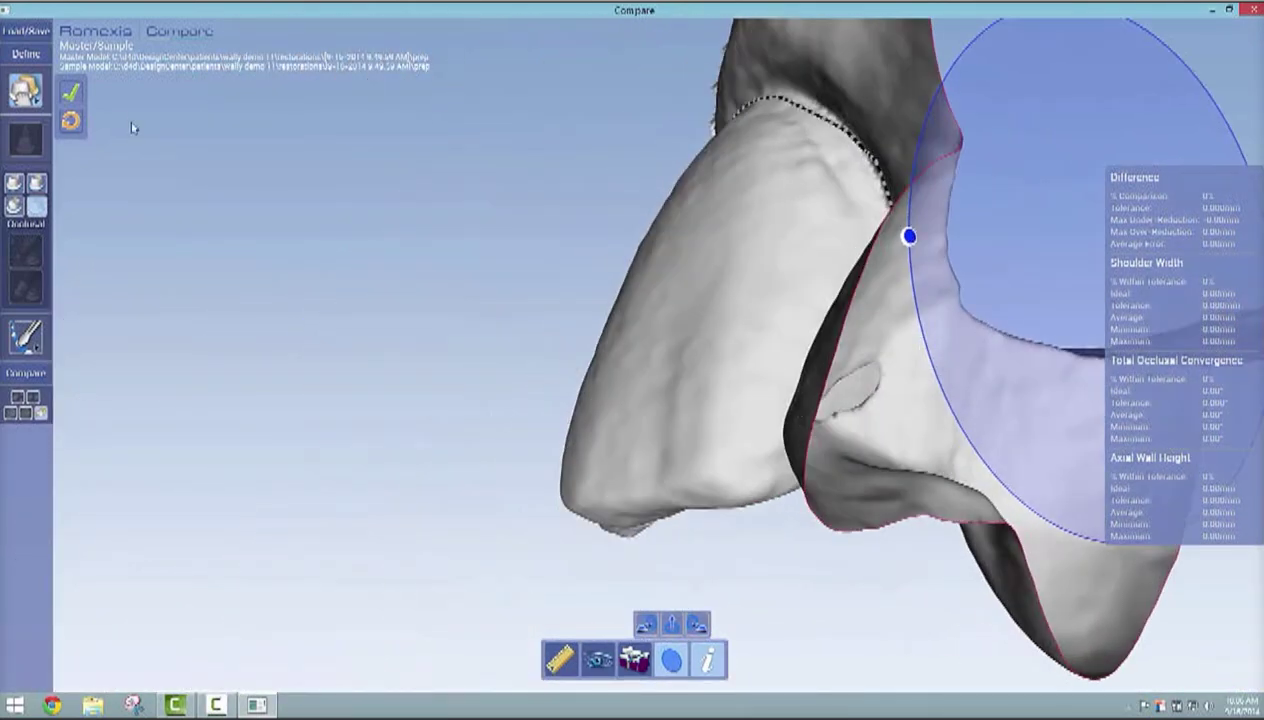
# Compute the difference of the demo 11 sample against its identical master and examine the color map across the arch.
pyautogui.click(26, 373)
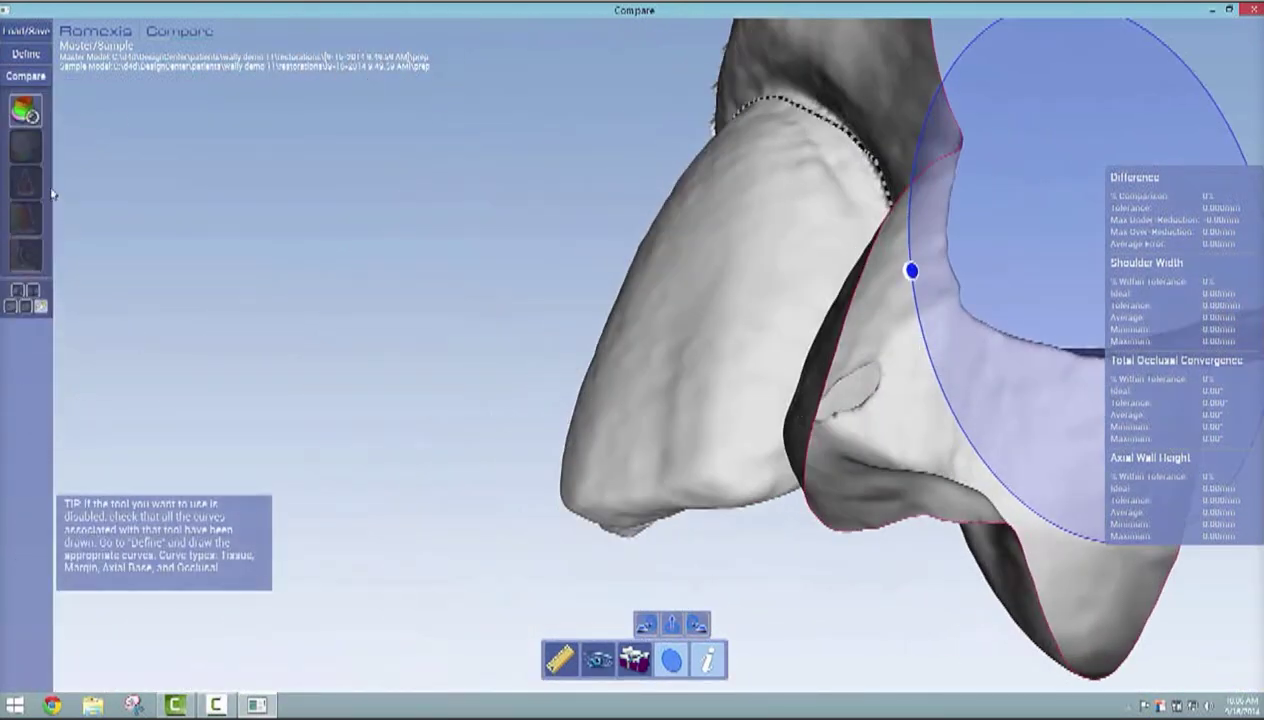
pyautogui.click(26, 54)
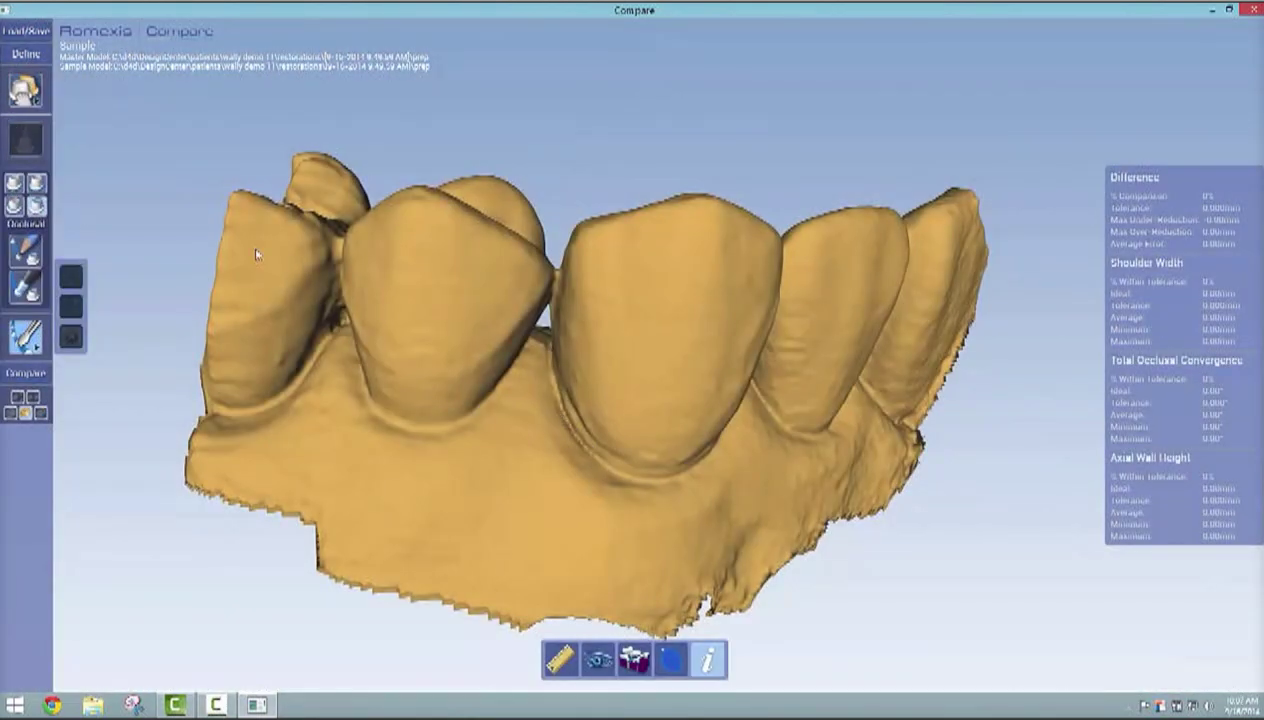
pyautogui.click(26, 373)
pyautogui.click(26, 110)
pyautogui.scroll(1, 714, 201)
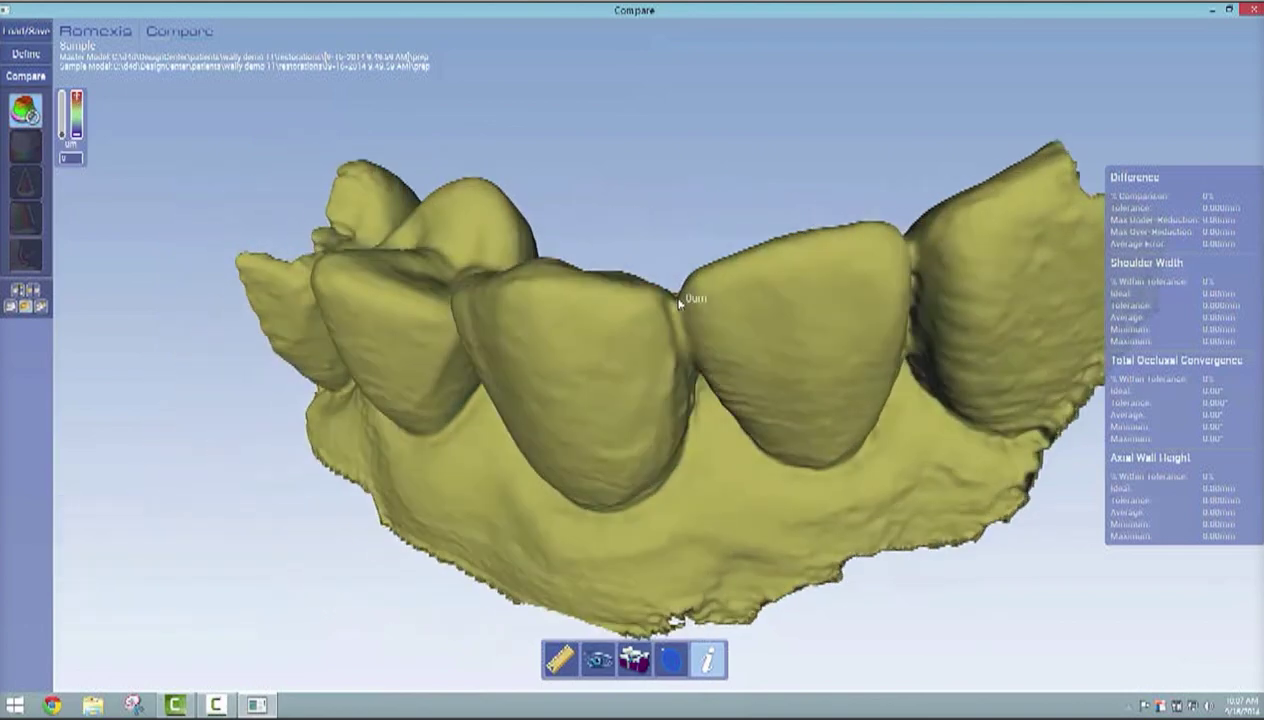
pyautogui.moveTo(678, 303); pyautogui.dragTo(637, 403, button='middle')
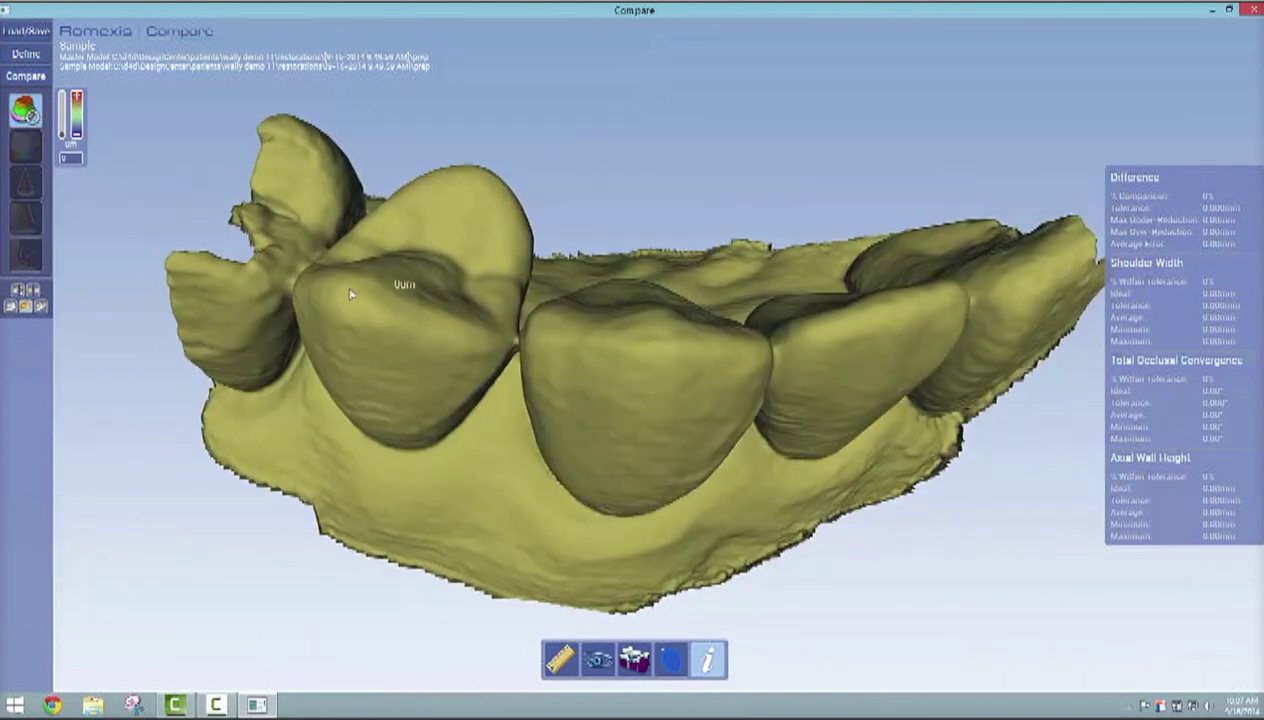
pyautogui.scroll(3, 643, 438)
pyautogui.moveTo(643, 437); pyautogui.dragTo(750, 466)
pyautogui.scroll(-3, 890, 444)
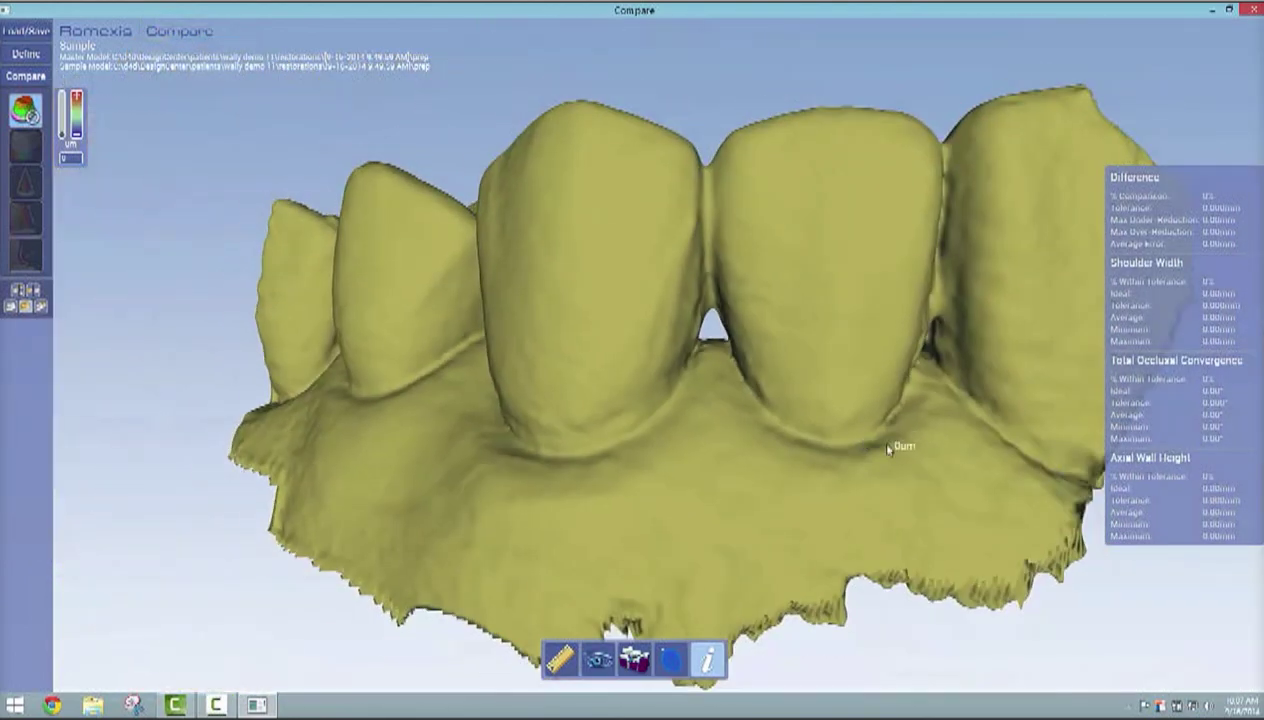
pyautogui.moveTo(892, 443); pyautogui.dragTo(877, 433)
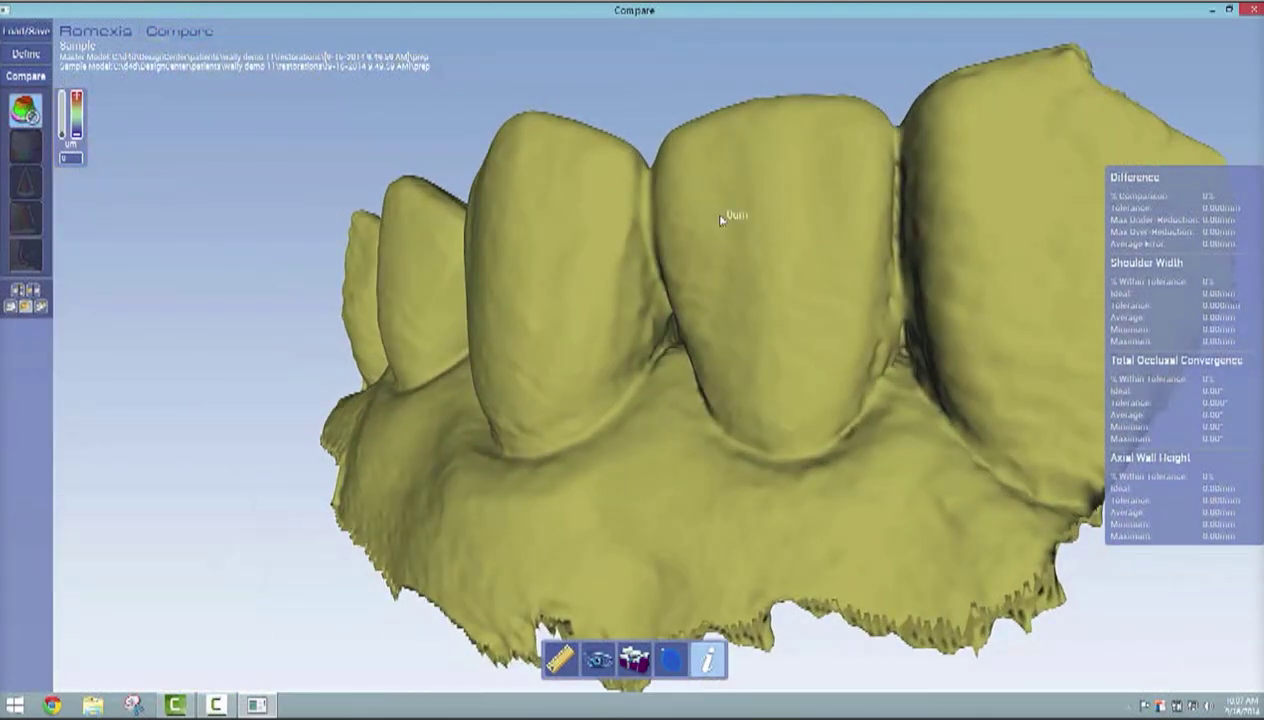
# Display master and sample together with the difference colors and examine the overlay with and without the slice plane.
pyautogui.click(40, 306)
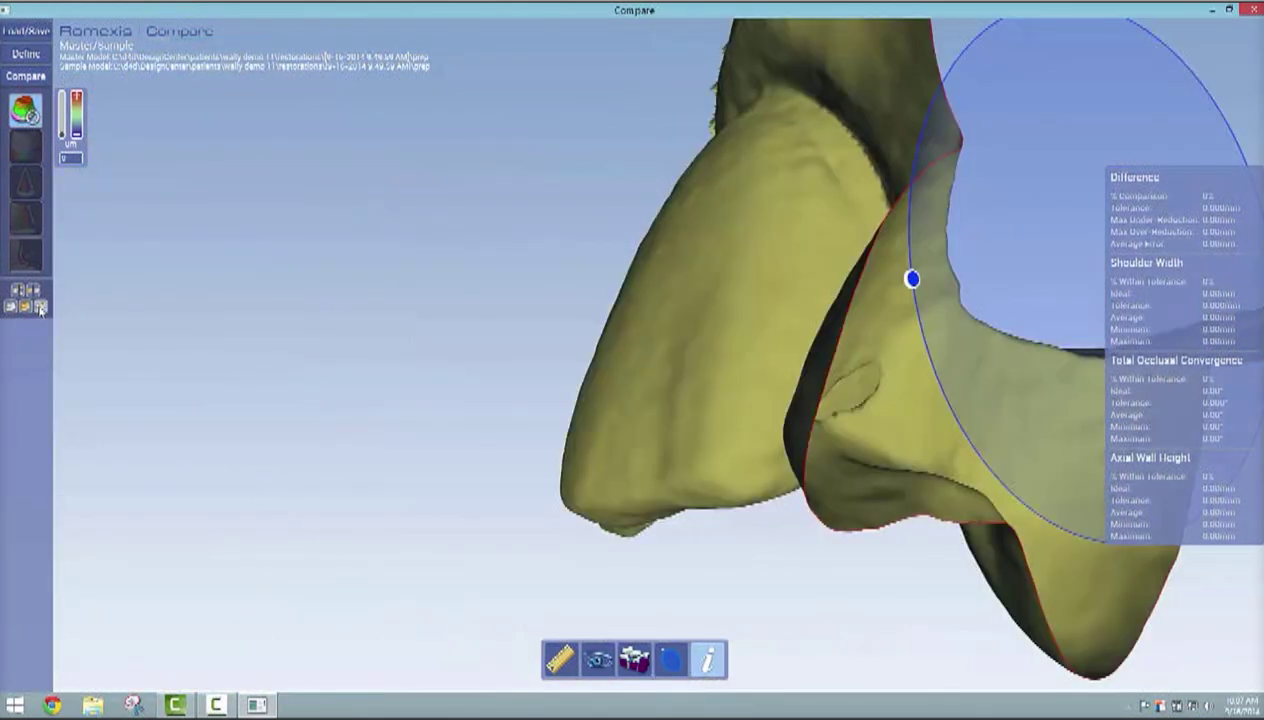
pyautogui.click(672, 676)
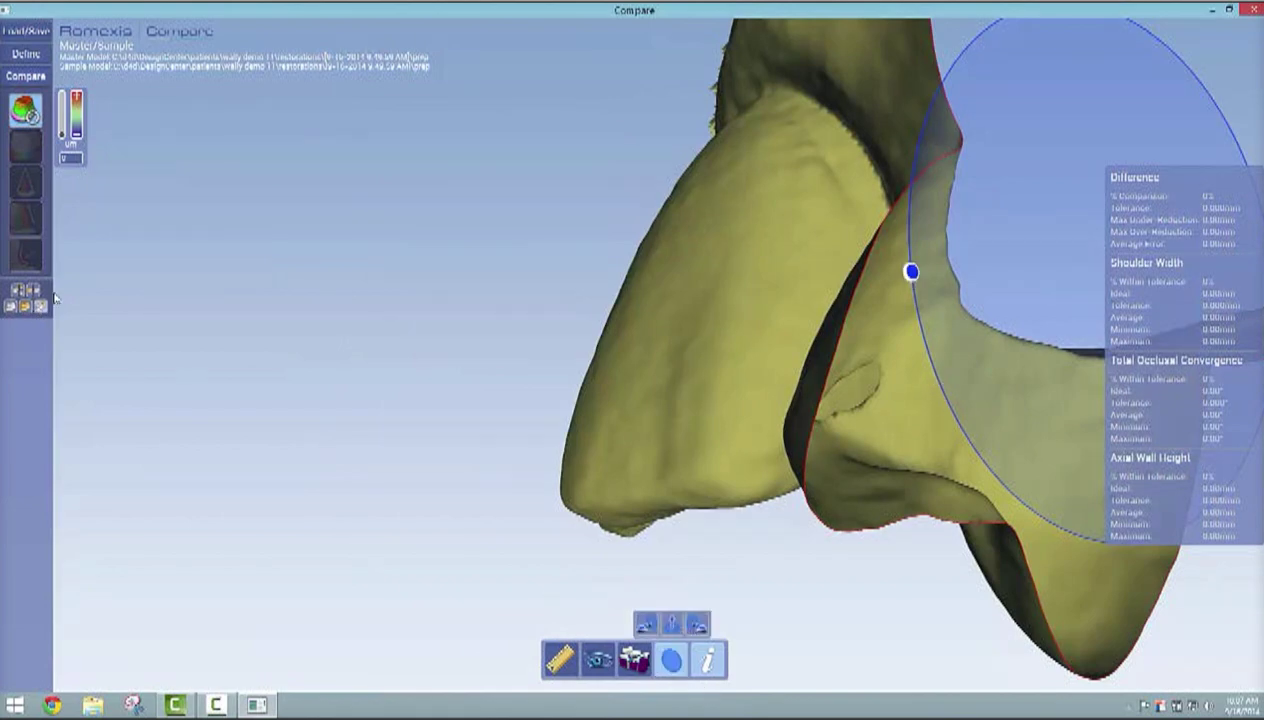
pyautogui.click(677, 674)
pyautogui.click(677, 674)
pyautogui.click(677, 674)
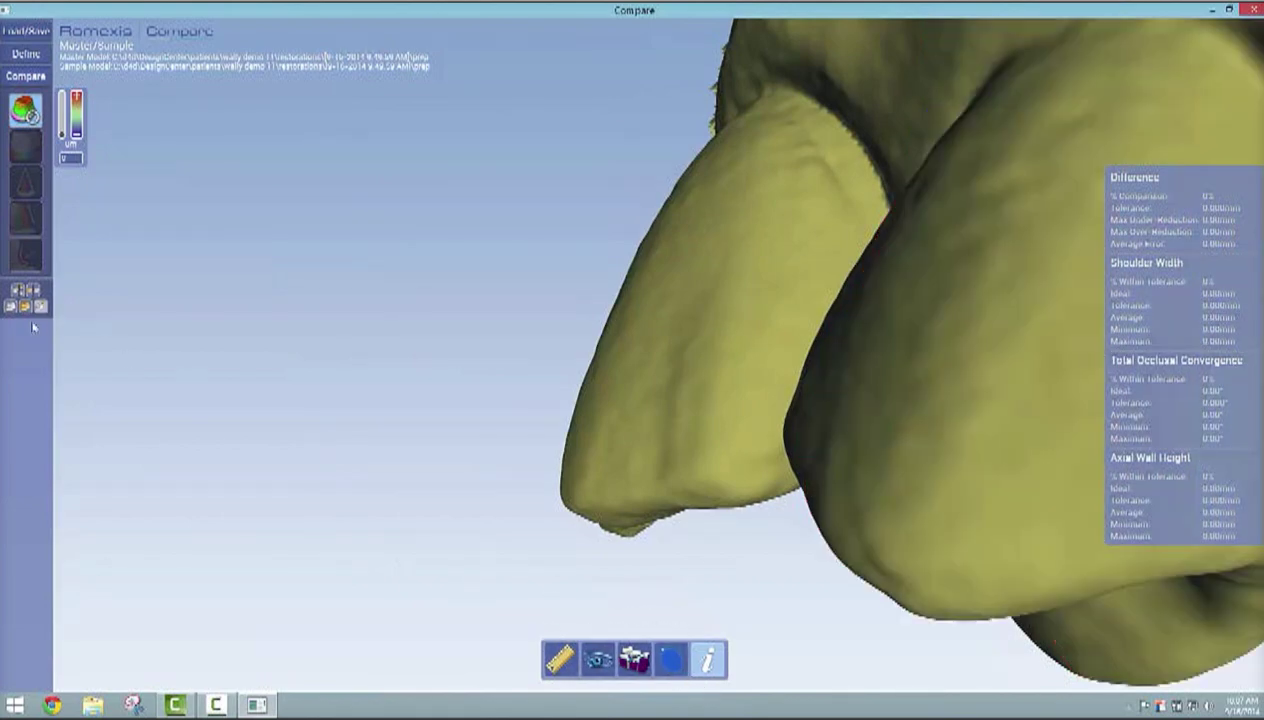
pyautogui.click(40, 304)
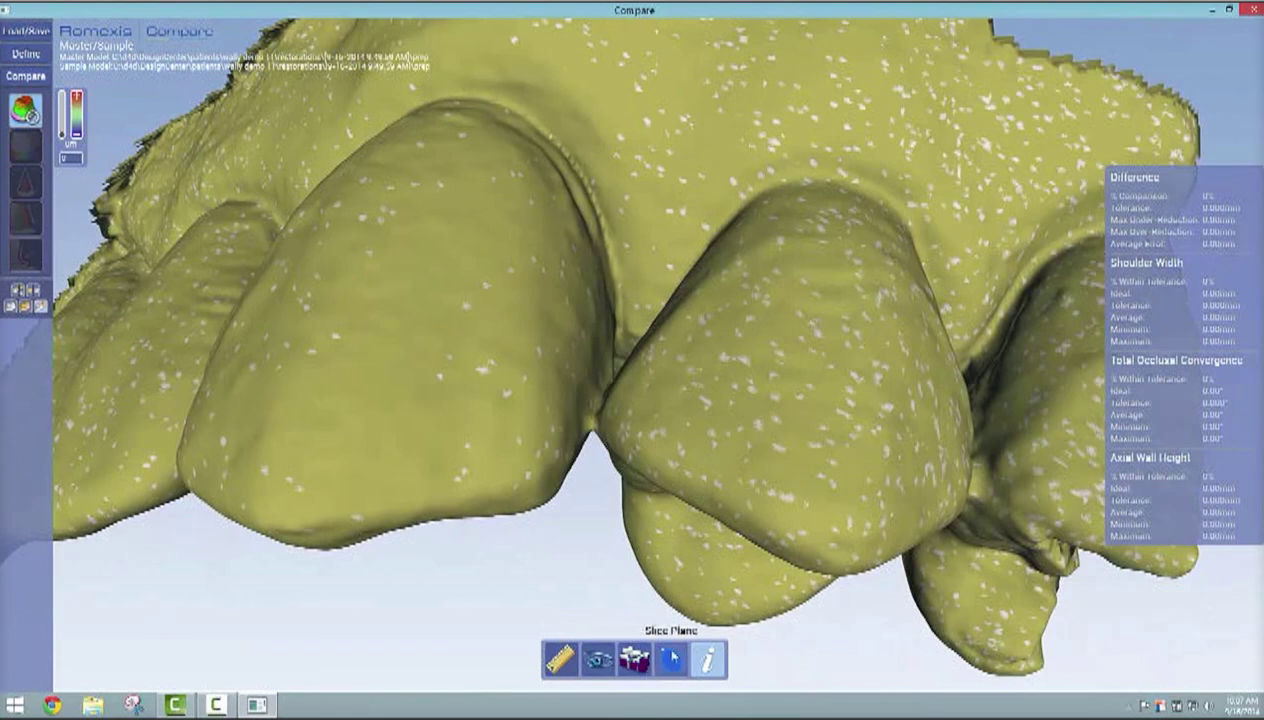
pyautogui.click(672, 660)
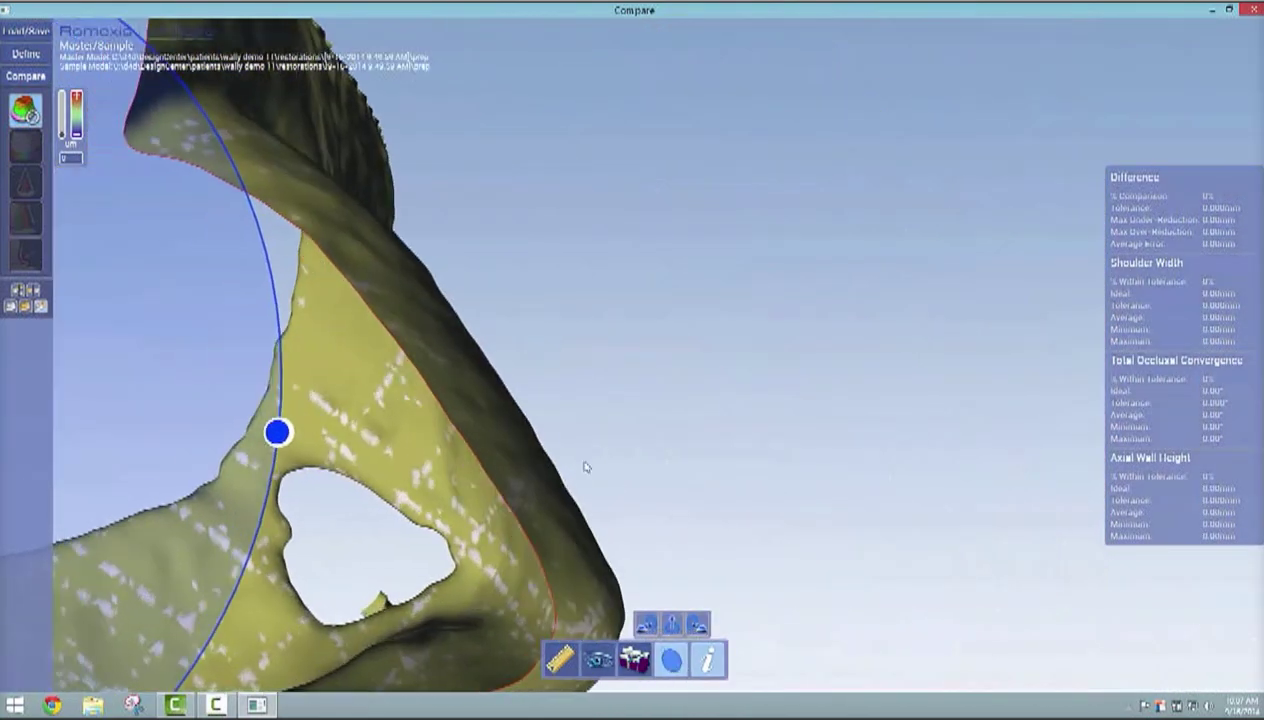